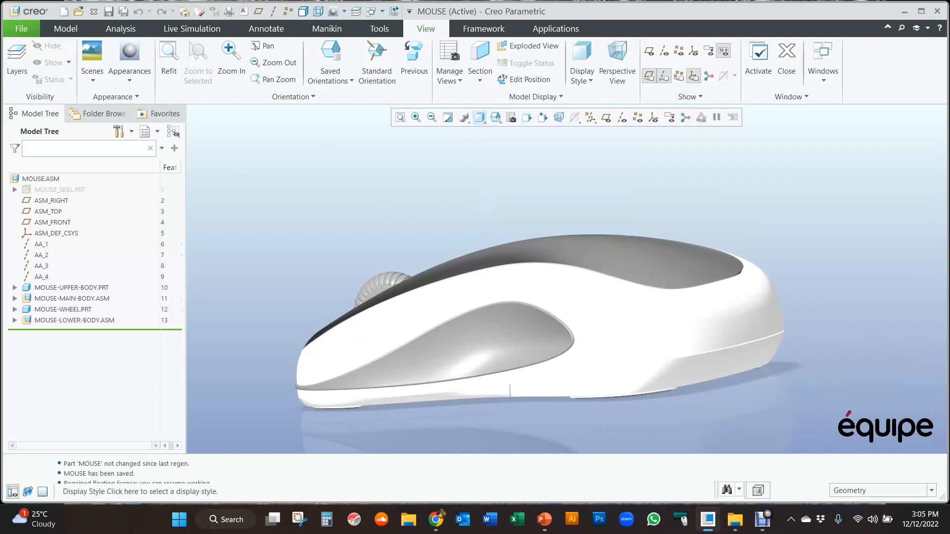
Display the mouse assembly shaded with edges and inspect it from the side, front and rear
left_click(524, 145)
scroll(741, 356, "down", 3)
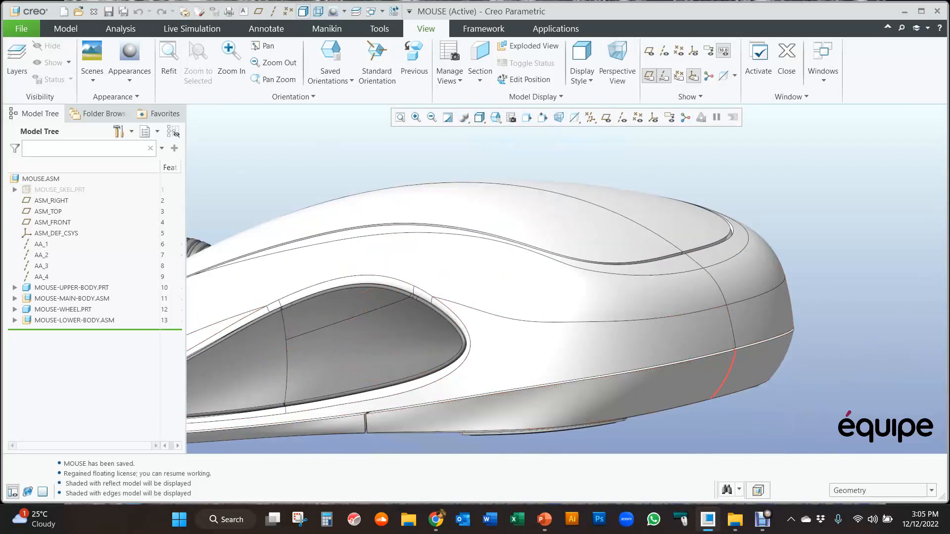
mouse_move(727, 376)
middle_mouse_down()
mouse_move(764, 341)
mouse_move(839, 314)
middle_mouse_up()
scroll(839, 314, "up", 3)
mouse_move(630, 270)
middle_mouse_down()
mouse_move(600, 201)
mouse_move(576, 194)
mouse_move(584, 167)
mouse_move(658, 141)
mouse_move(655, 208)
mouse_move(559, 290)
mouse_move(543, 278)
mouse_move(537, 328)
mouse_move(460, 369)
mouse_move(485, 303)
middle_mouse_up()
scroll(559, 290, "up", 2)
middle_click_drag(544, 284, 541, 281)
mouse_move(445, 229)
middle_mouse_down()
mouse_move(559, 247)
mouse_move(590, 242)
mouse_move(593, 219)
mouse_move(566, 240)
mouse_move(595, 302)
mouse_move(591, 197)
mouse_move(593, 276)
mouse_move(552, 227)
mouse_move(562, 222)
middle_mouse_up()
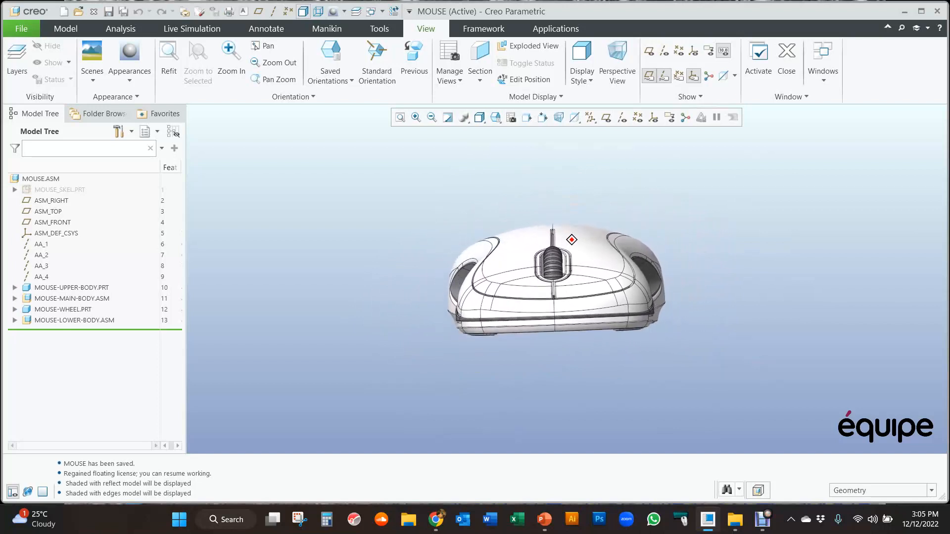
middle_click_drag(597, 277, 554, 277)
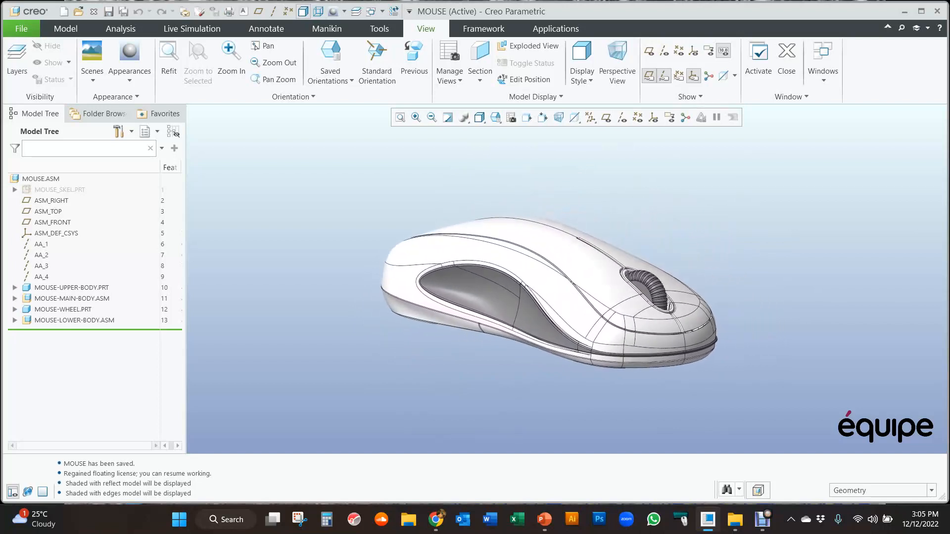
mouse_move(573, 237)
middle_mouse_down()
mouse_move(572, 284)
mouse_move(615, 242)
mouse_move(566, 244)
middle_mouse_up()
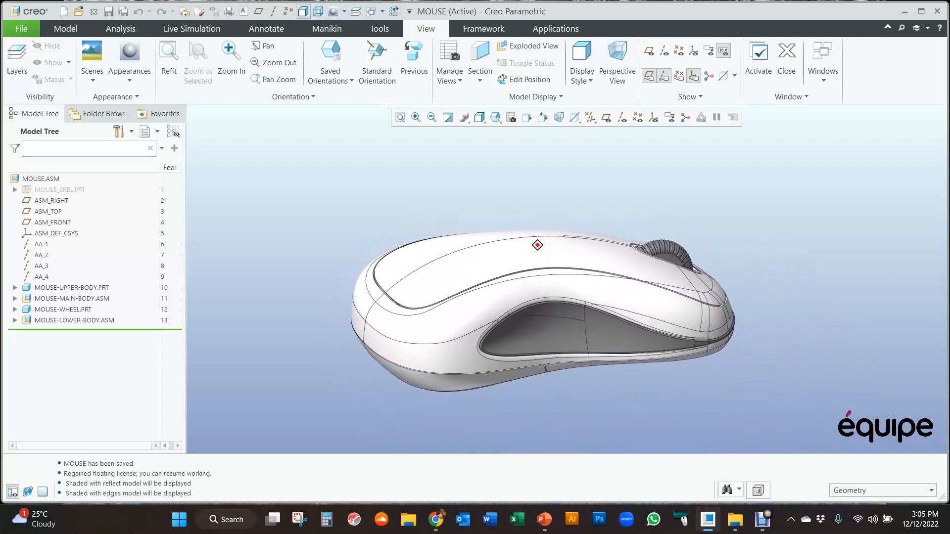
mouse_move(562, 238)
middle_mouse_down()
mouse_move(562, 170)
mouse_move(566, 293)
mouse_move(578, 235)
mouse_move(578, 264)
middle_mouse_up()
Highlight the upper body and the side grip part MOUSE-MAIN-BODY-OM, and inspect the top and underside of the mouse
left_click(578, 263)
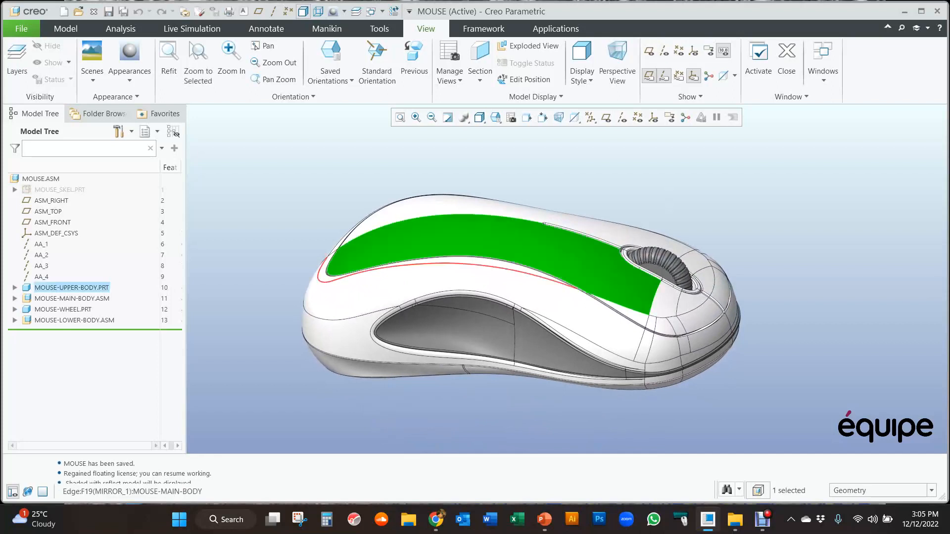
key("ctrl+2")
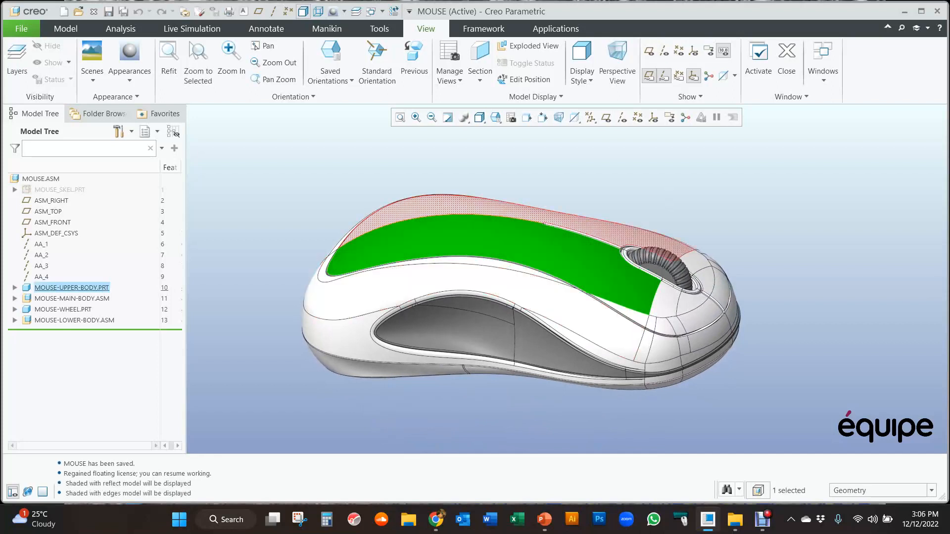
left_click(515, 277)
mouse_move(528, 267)
middle_mouse_down()
mouse_move(528, 231)
mouse_move(554, 229)
mouse_move(548, 257)
middle_mouse_up()
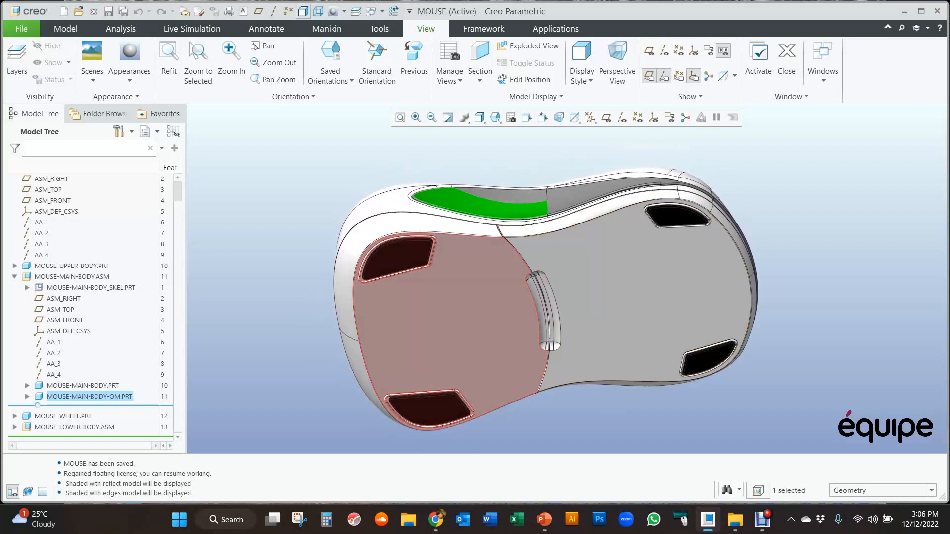
mouse_move(541, 251)
middle_mouse_down()
mouse_move(525, 267)
mouse_move(506, 255)
mouse_move(495, 165)
mouse_move(487, 213)
mouse_move(505, 170)
mouse_move(506, 253)
mouse_move(568, 250)
mouse_move(622, 274)
mouse_move(569, 222)
middle_mouse_up()
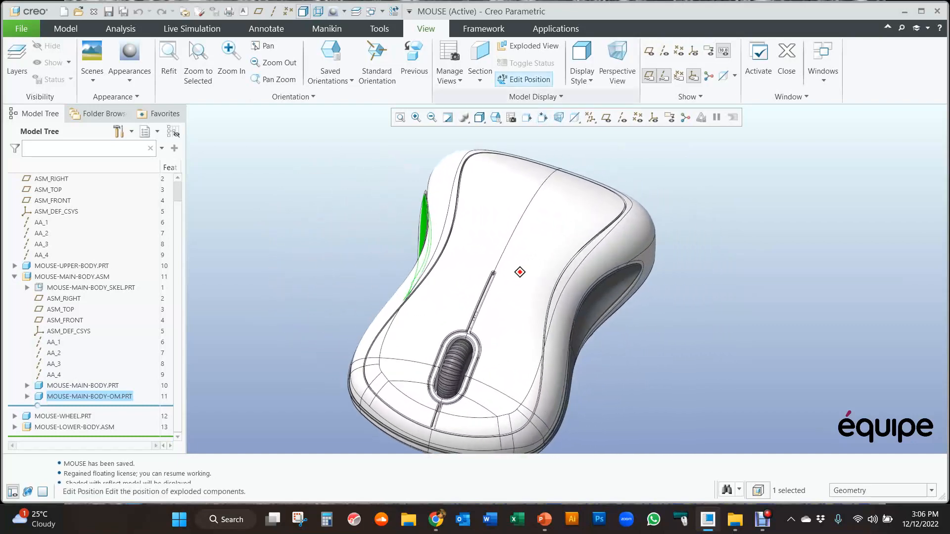
Examine the mouse assembly's components in the exploded view and return the assembly to its unexploded state
left_click(528, 45)
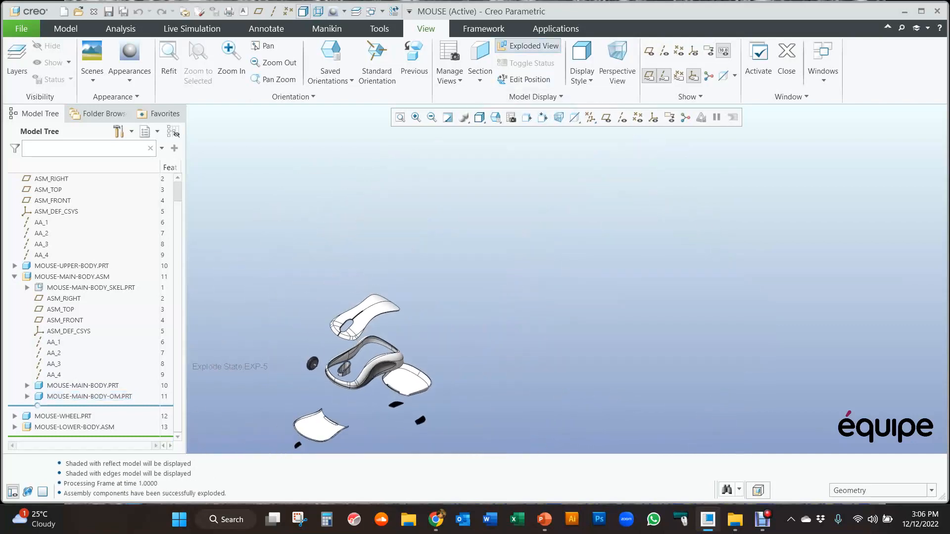
middle_click_drag(515, 347, 521, 295)
scroll(525, 335, "down", 2)
scroll(526, 335, "up", 1)
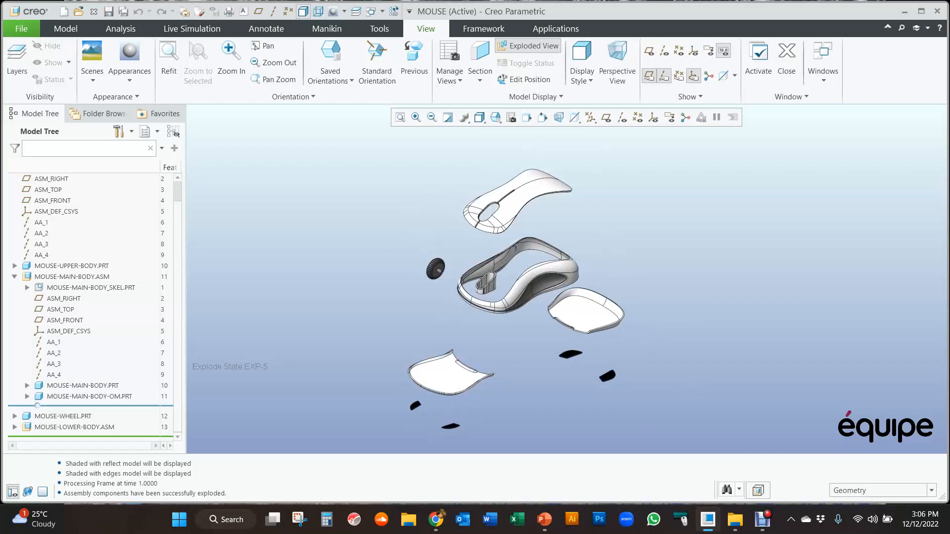
mouse_move(517, 297)
middle_mouse_down()
mouse_move(539, 301)
mouse_move(475, 305)
mouse_move(488, 303)
mouse_move(490, 314)
mouse_move(520, 302)
middle_mouse_up()
left_click(527, 46)
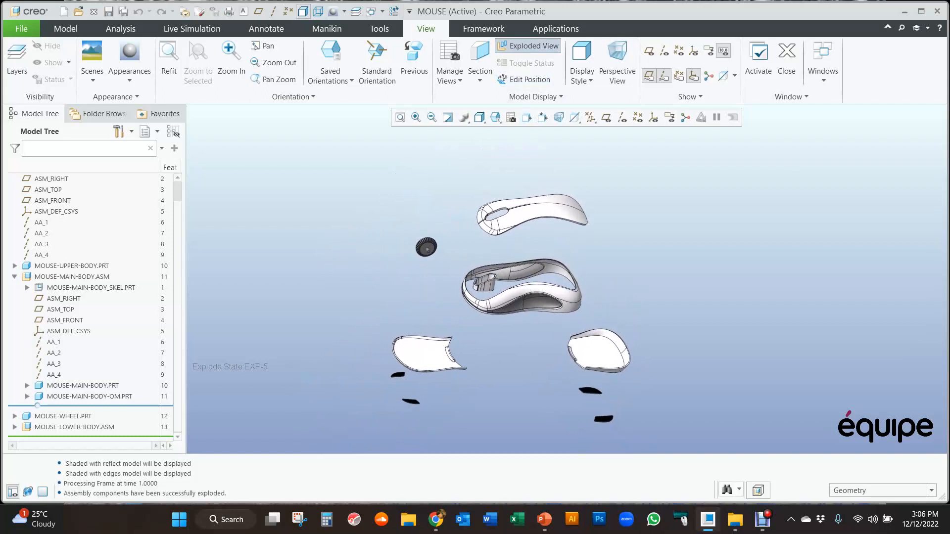
mouse_move(752, 242)
middle_mouse_down()
mouse_move(623, 267)
mouse_move(561, 263)
middle_mouse_up()
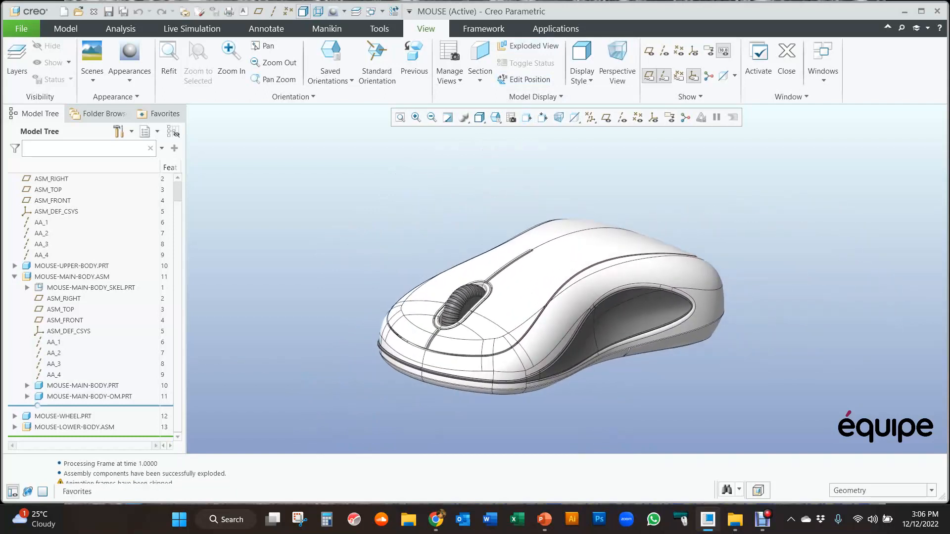
Highlight the upper body, the main body subassembly and its parts MOUSE-MAIN-BODY and MOUSE-MAIN-BODY-OM in the model
scroll(90, 307, "up", 2)
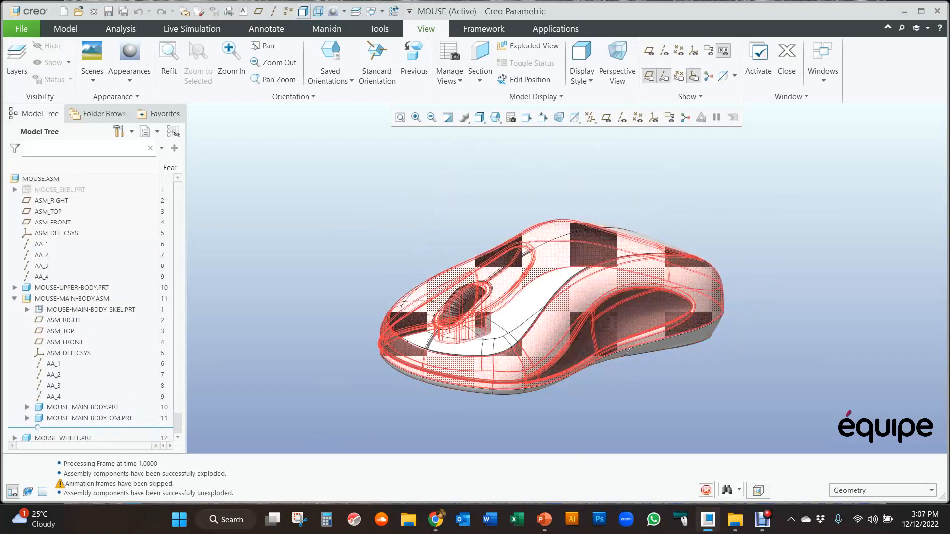
left_click(71, 288)
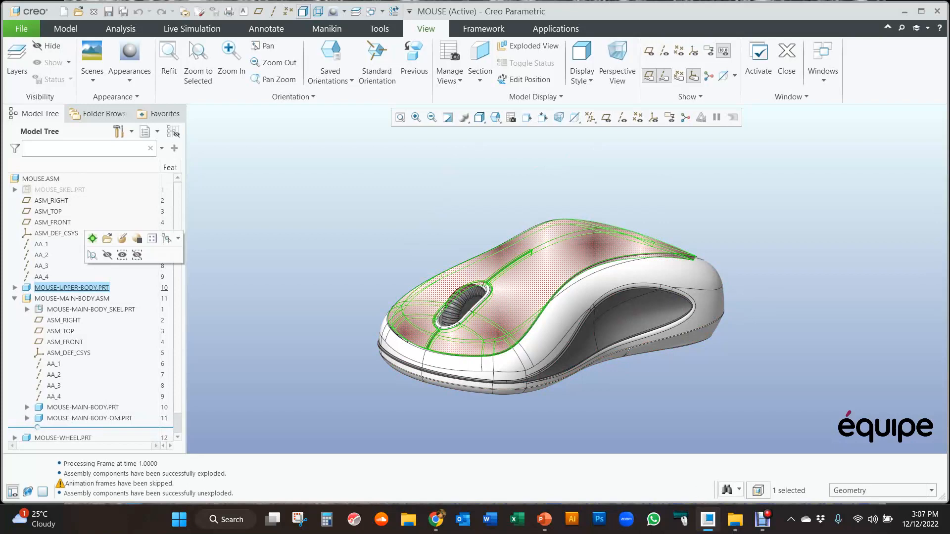
left_click(72, 298)
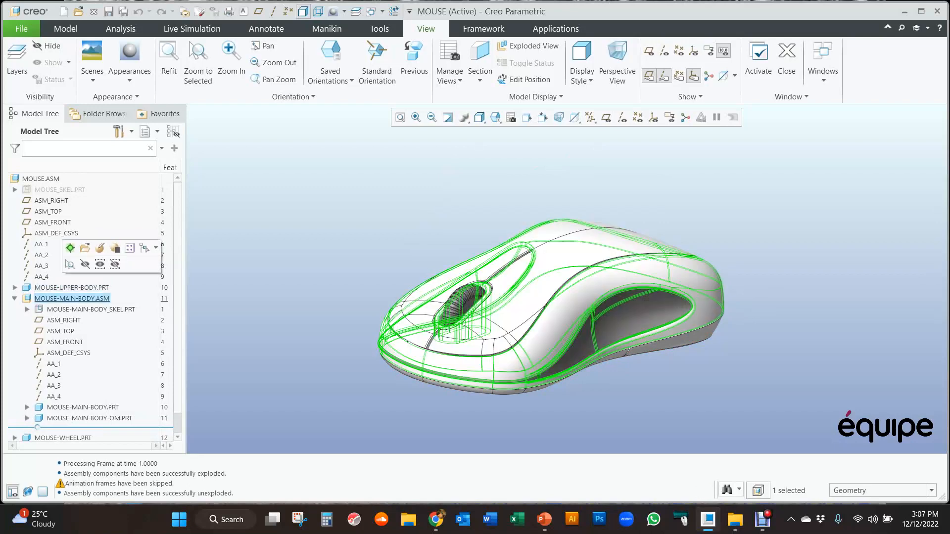
middle_click_drag(239, 330, 239, 332)
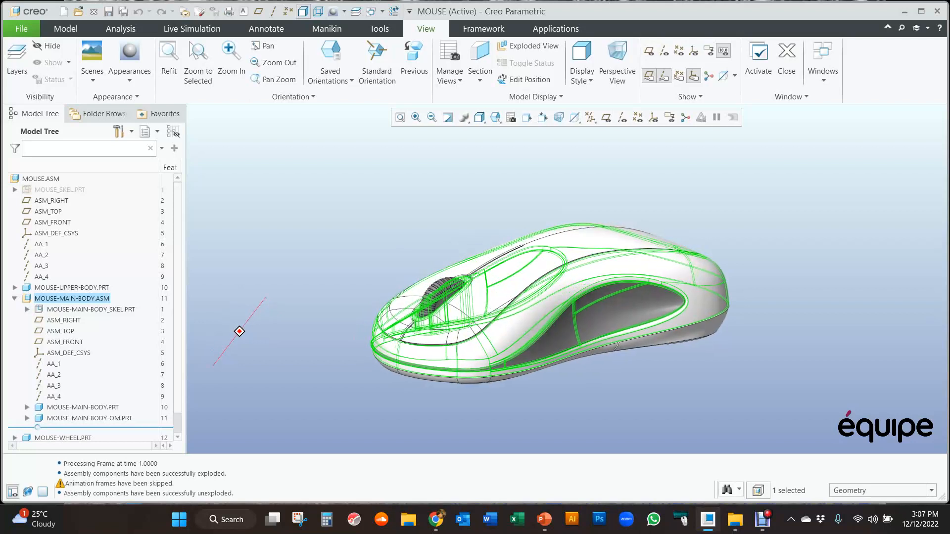
scroll(79, 296, "down", 1)
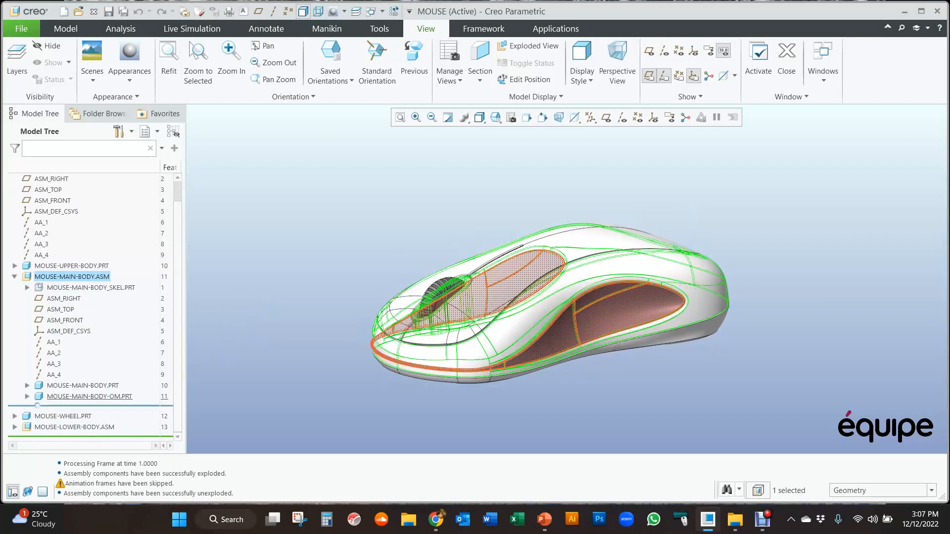
left_click(79, 386)
left_click(79, 396)
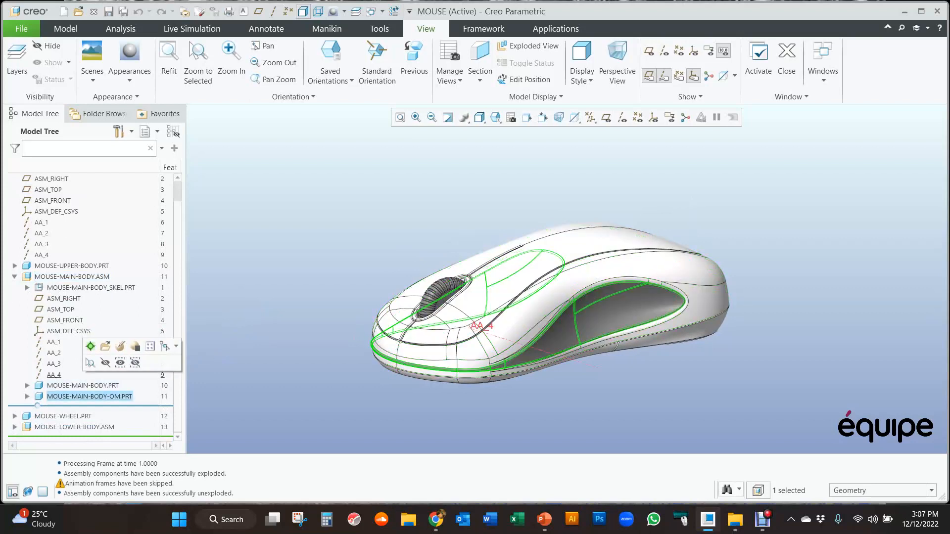
left_click(14, 277)
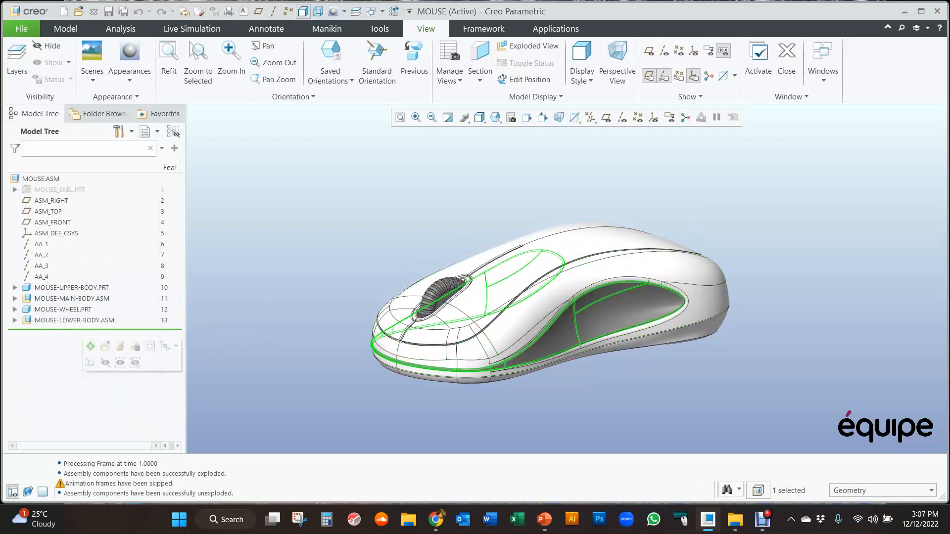
Highlight the wheel part and the lower body subassembly in the model
left_click(67, 309)
mouse_move(267, 317)
middle_mouse_down()
mouse_move(288, 366)
mouse_move(268, 265)
mouse_move(272, 331)
middle_mouse_up()
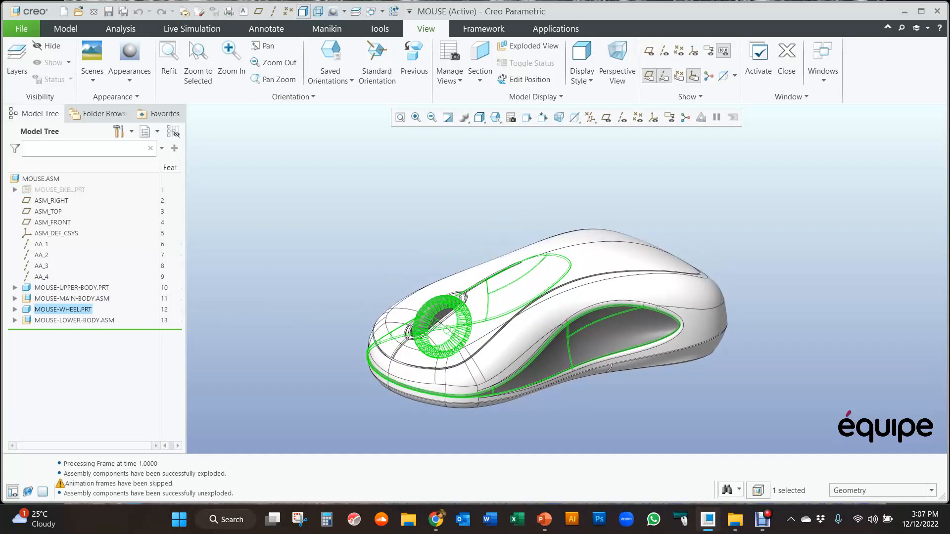
left_click(74, 320)
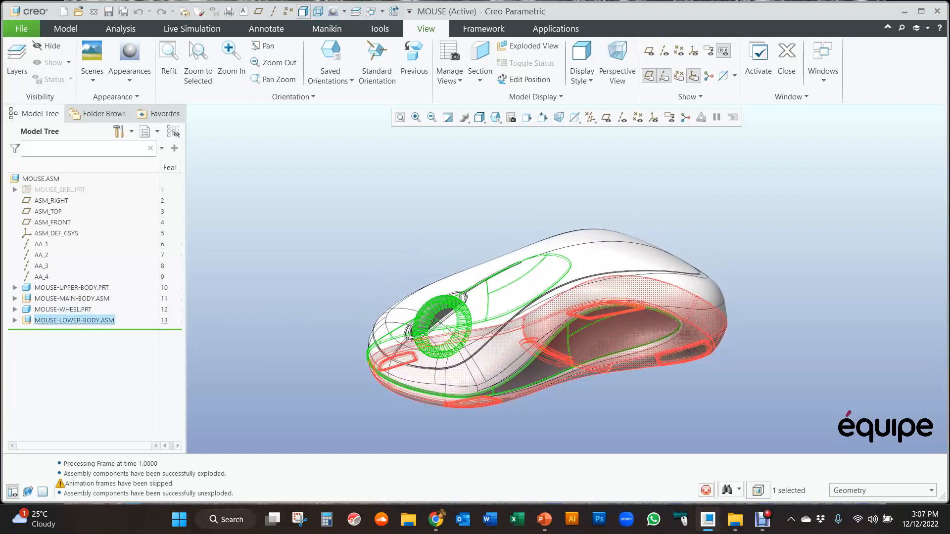
Expand the lower body subassembly, highlight its MOUSE-LOWER-BODY and MOUSE-FR-FEET parts, and collapse it again
left_click(14, 320)
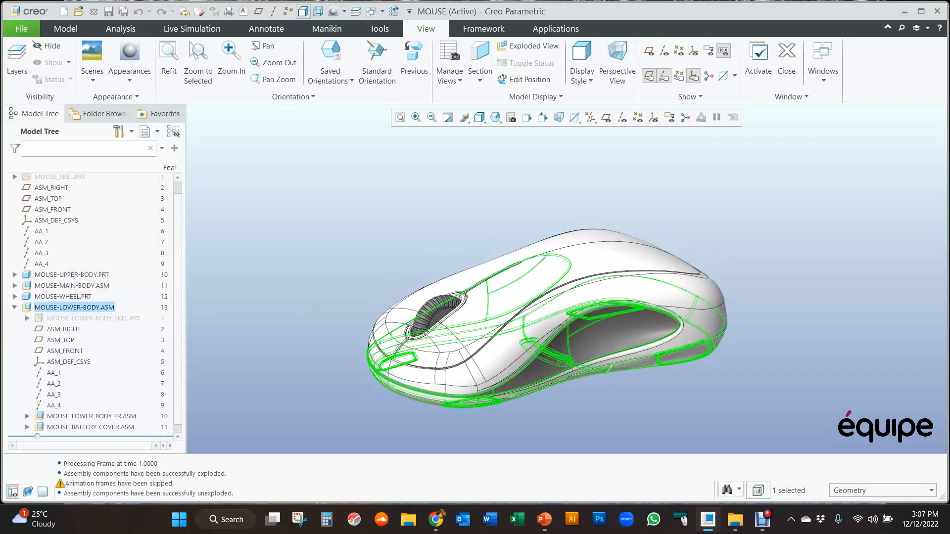
scroll(89, 307, "down", 4)
left_click(27, 301)
left_click(97, 387)
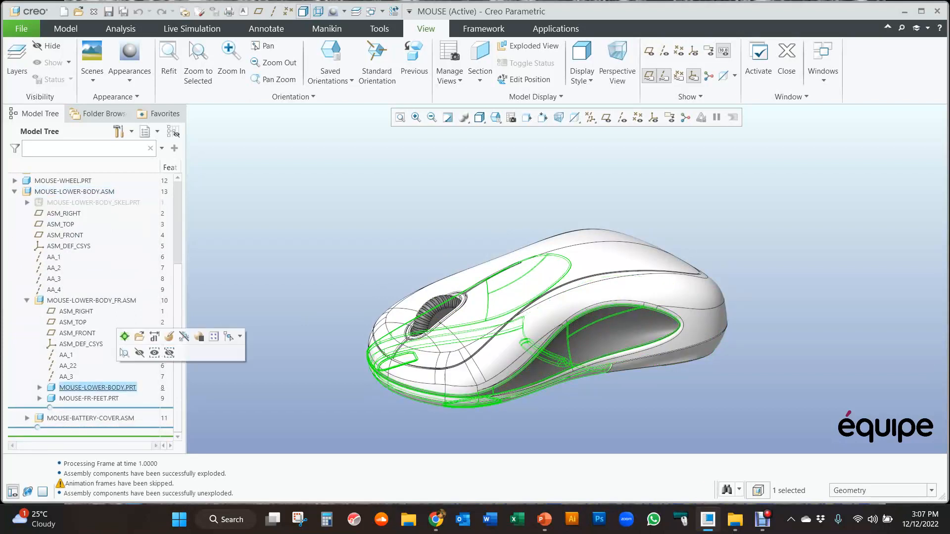
mouse_move(292, 387)
middle_mouse_down()
mouse_move(267, 386)
mouse_move(263, 399)
mouse_move(316, 381)
mouse_move(342, 386)
middle_mouse_up()
left_click(89, 398)
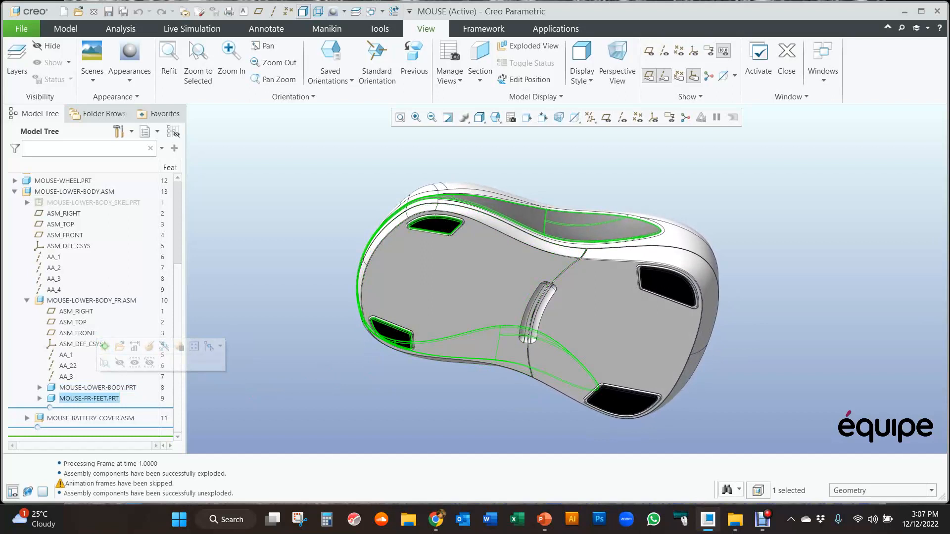
left_click(27, 300)
key("Escape")
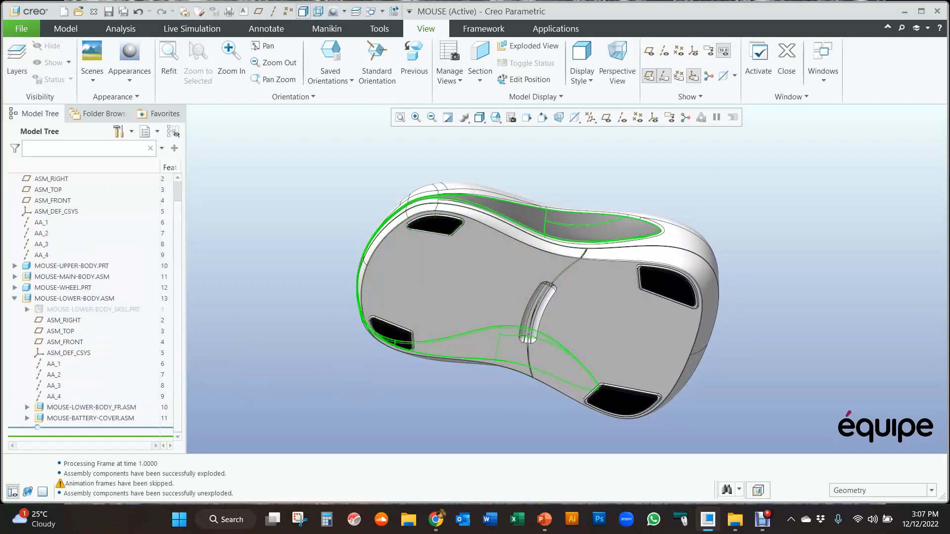
left_click(15, 298)
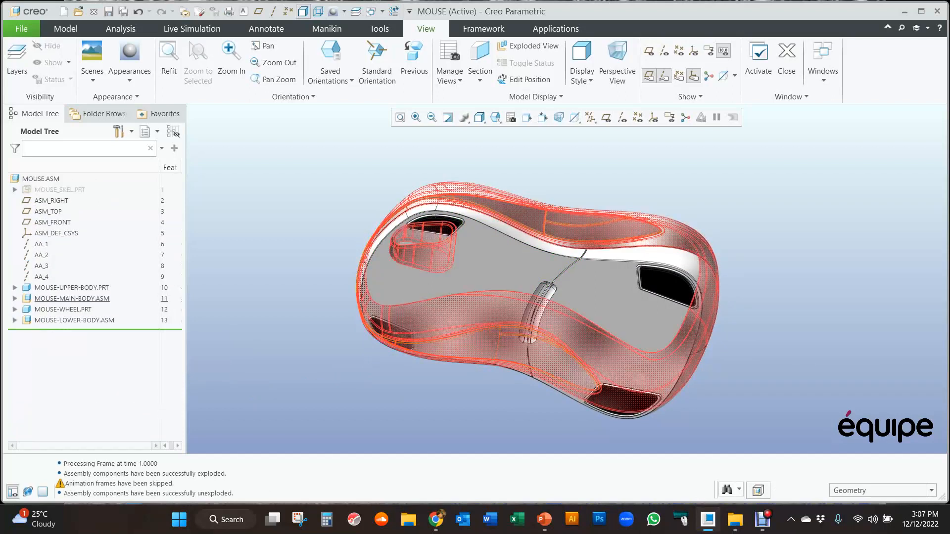
Open the skeleton model MOUSE_SKEL.PRT from the assembly in its own window
scroll(292, 350, "up", 3)
middle_click_drag(291, 350, 277, 237)
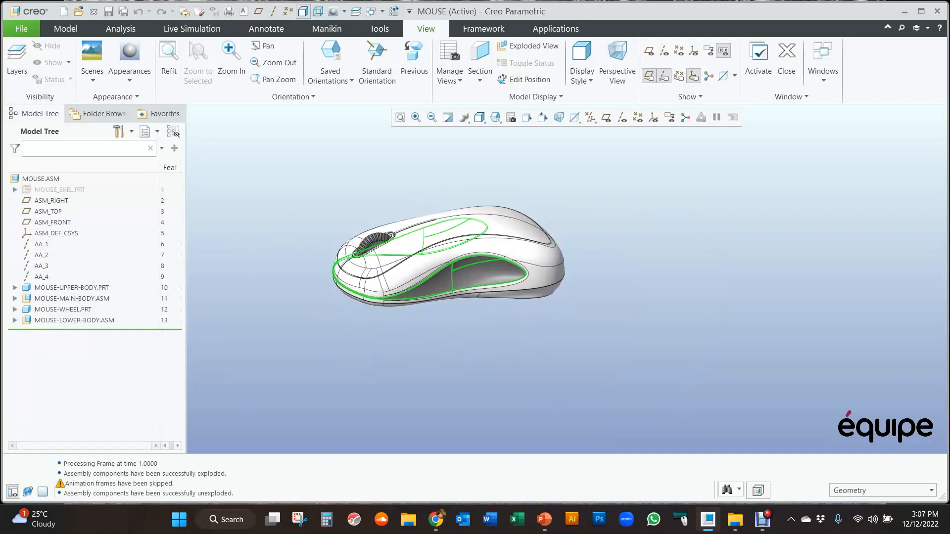
left_click(59, 189)
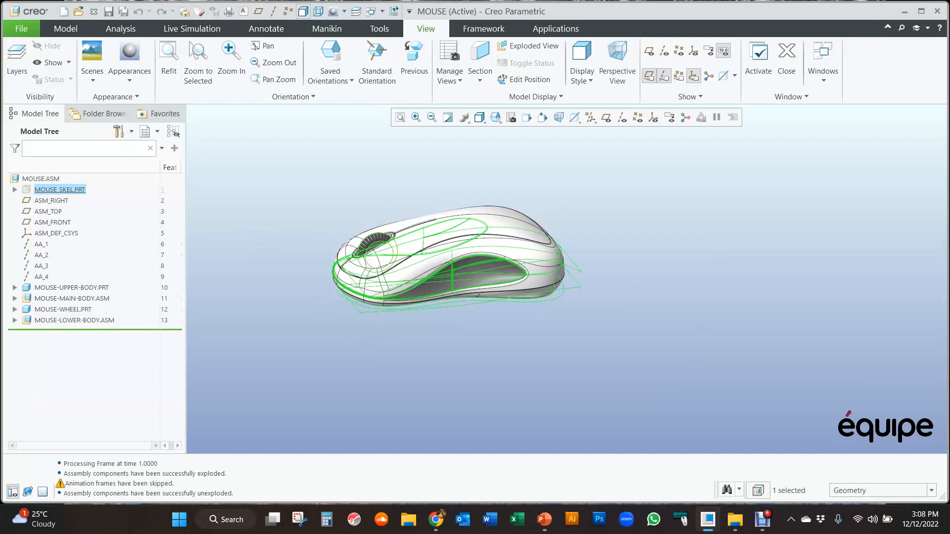
right_click(51, 190)
left_click(72, 154)
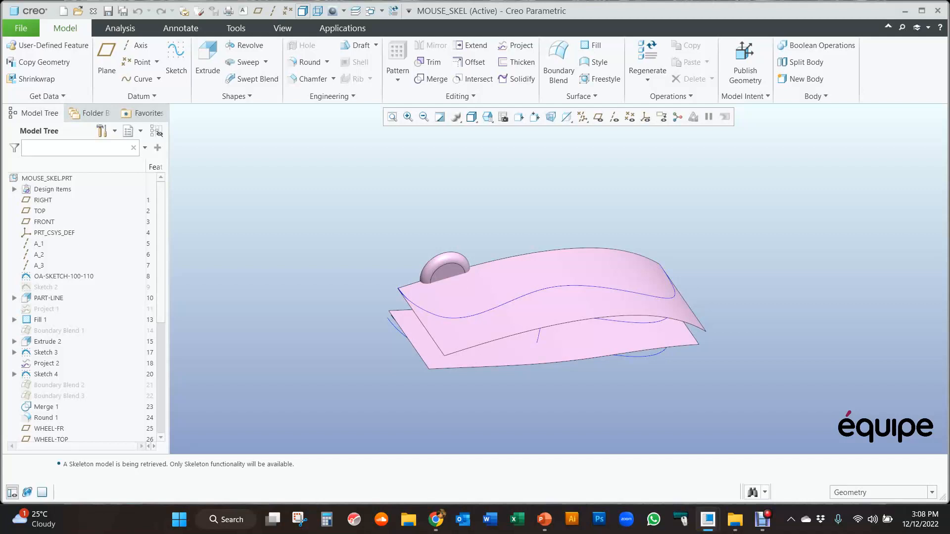
Examine the skeleton's upper and lower surfaces, wheel shape and blue outline curves from several angles
scroll(333, 306, "down", 2)
scroll(330, 319, "up", 2)
scroll(587, 369, "down", 2)
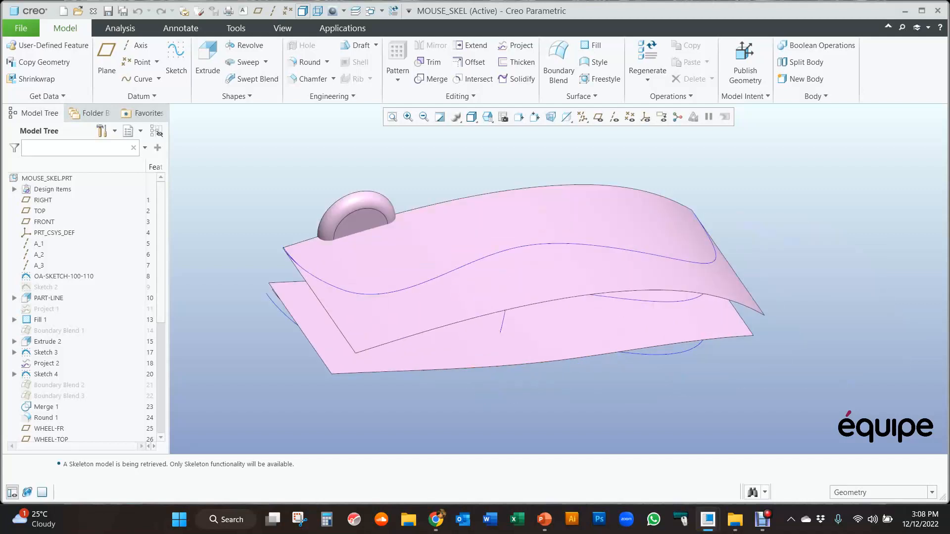
middle_click_drag(600, 410, 601, 410)
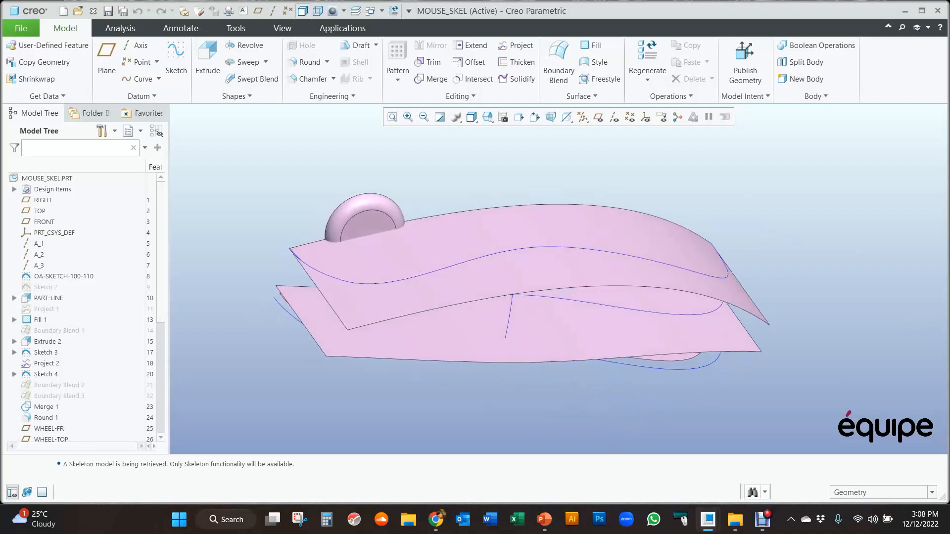
middle_click_drag(615, 401, 615, 401)
middle_click_drag(615, 401, 585, 393)
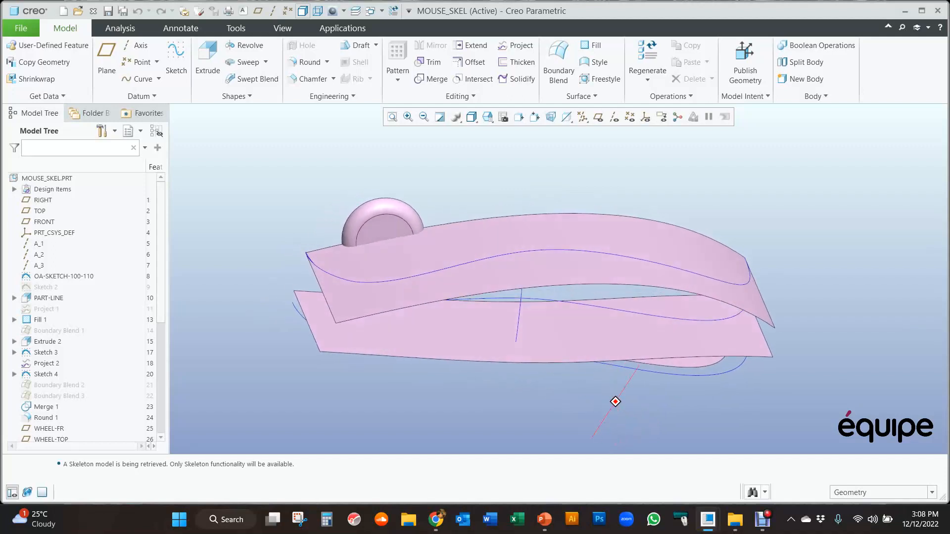
scroll(222, 244, "up", 1)
scroll(237, 243, "down", 1)
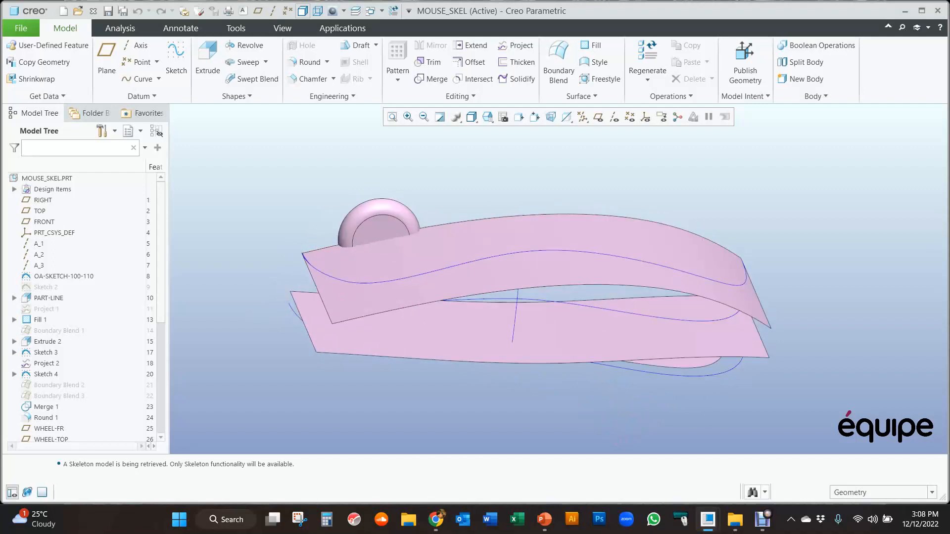
Show the datum planes and axes of the skeleton model and inspect them around its surfaces
mouse_move(240, 273)
middle_mouse_down()
mouse_move(222, 225)
mouse_move(190, 225)
mouse_move(240, 225)
mouse_move(247, 270)
middle_mouse_up()
left_click(598, 116)
left_click(614, 117)
middle_click_drag(564, 157, 591, 174)
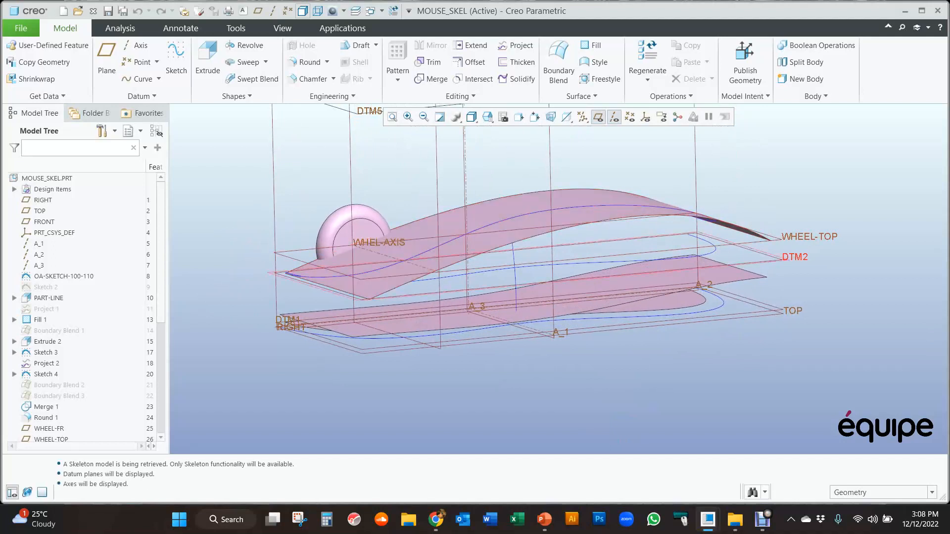
scroll(649, 398, "up", 2)
scroll(649, 398, "down", 1)
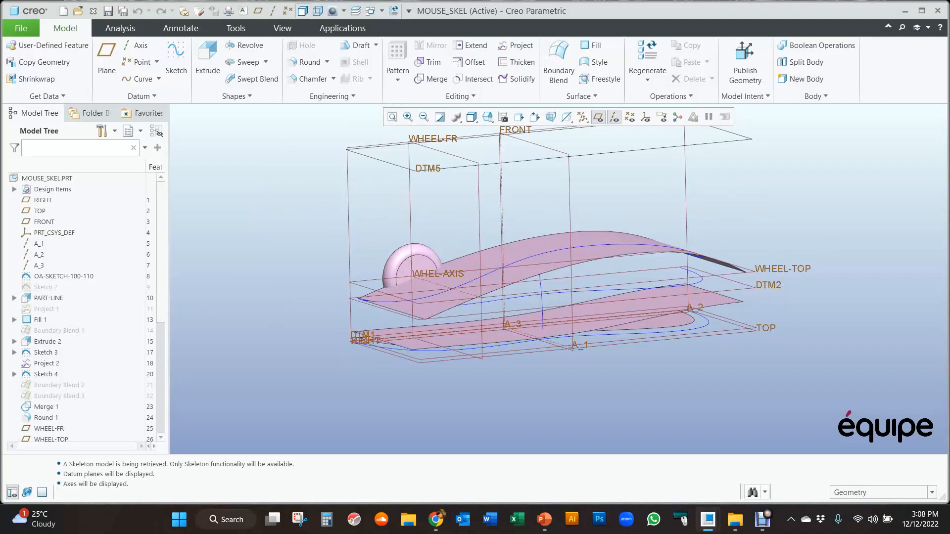
Inspect the skeleton's datum planes and axes around its surfaces, and hide both datum types
scroll(620, 206, "down", 2)
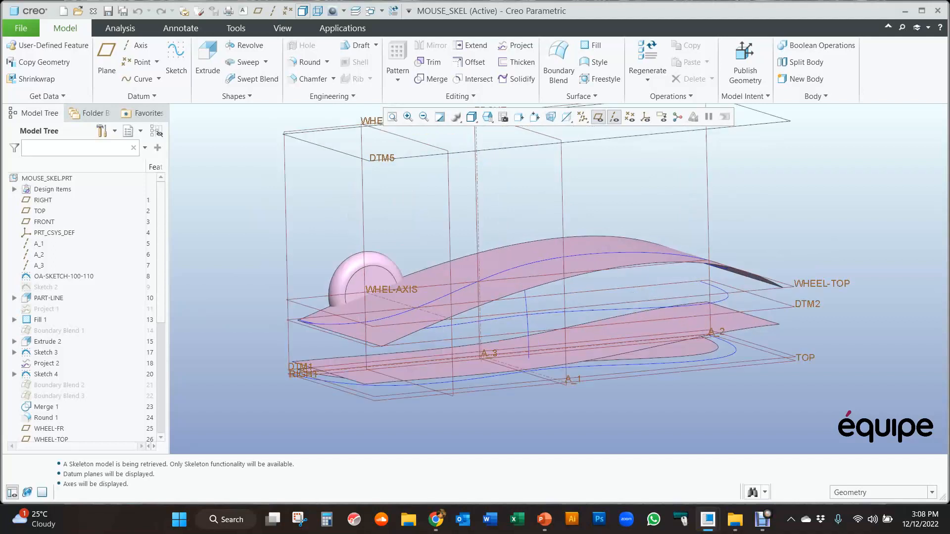
mouse_move(719, 431)
middle_mouse_down()
mouse_move(688, 413)
mouse_move(715, 428)
mouse_move(740, 418)
mouse_move(716, 422)
middle_mouse_up()
scroll(677, 349, "up", 1)
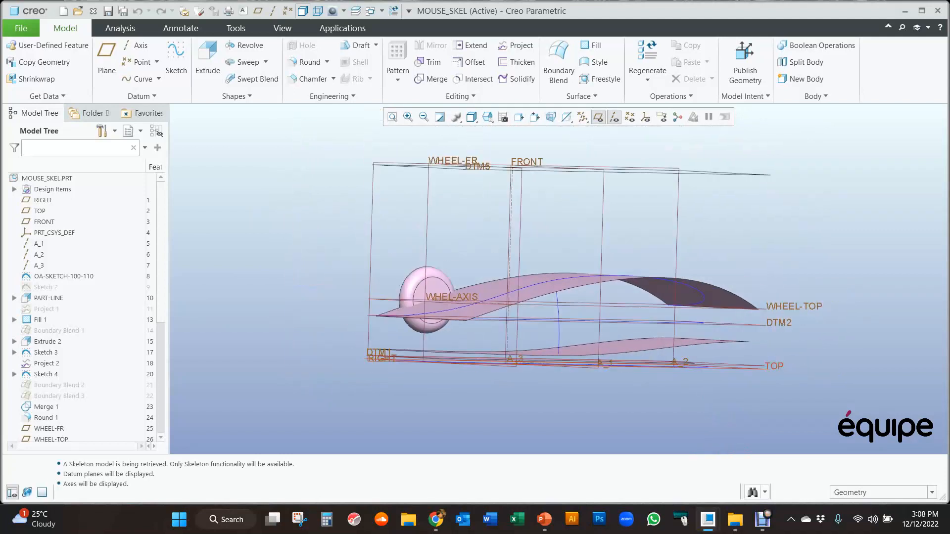
scroll(618, 393, "down", 1)
middle_click_drag(618, 393, 620, 425)
scroll(619, 426, "up", 1)
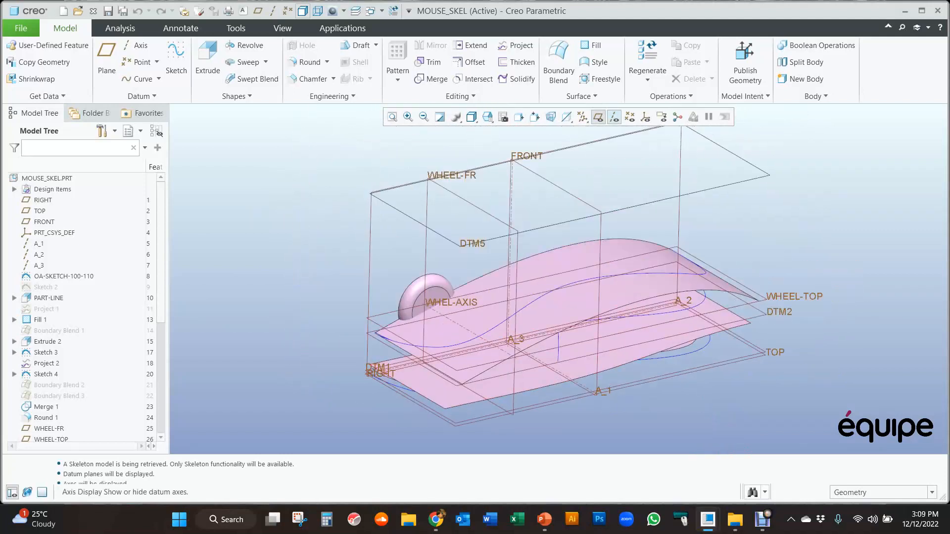
left_click(598, 117)
left_click(614, 117)
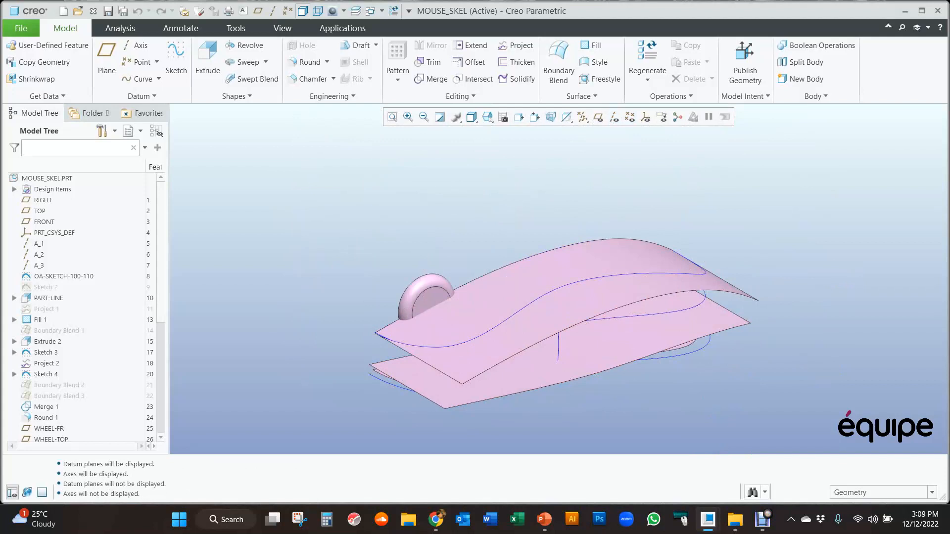
Unhide the Sketch 2 and Project 1 curves of the skeleton model
middle_click_drag(262, 329, 241, 289)
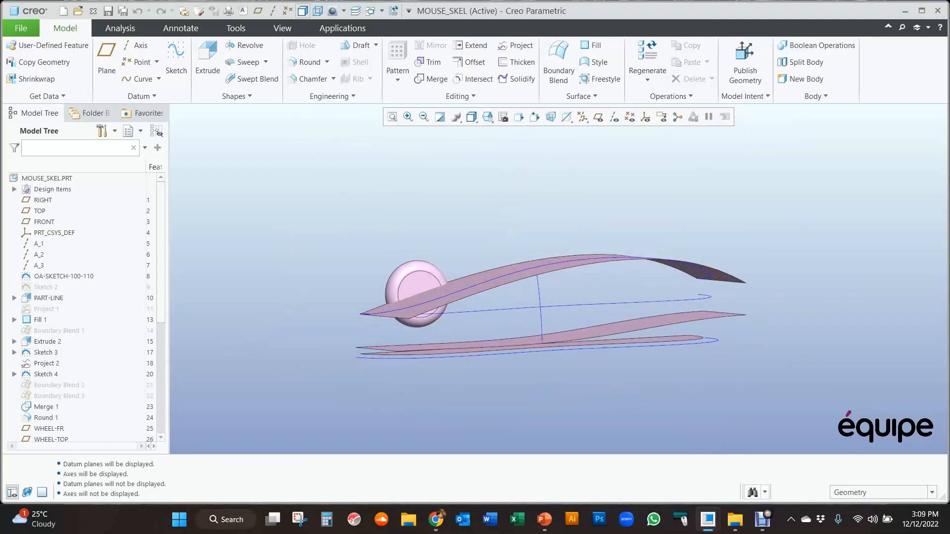
left_click(45, 287)
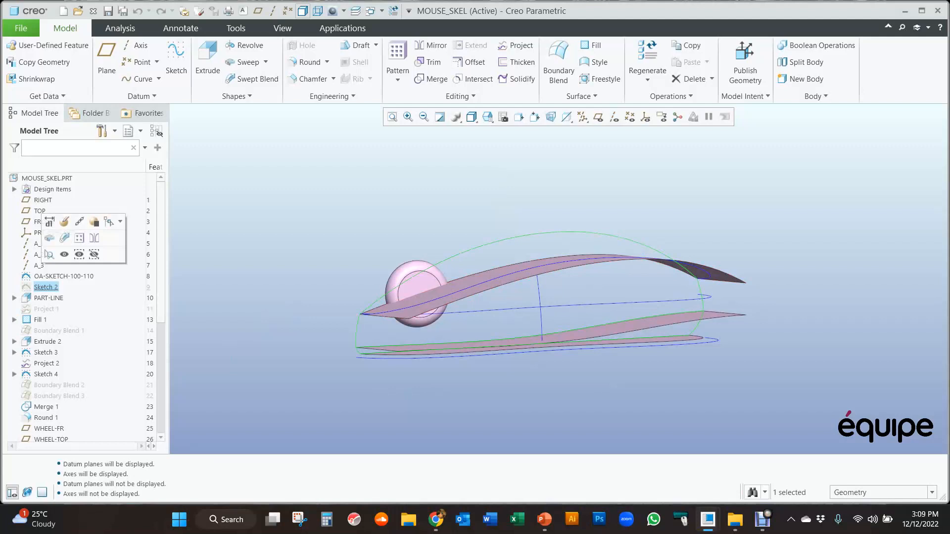
left_click(64, 254)
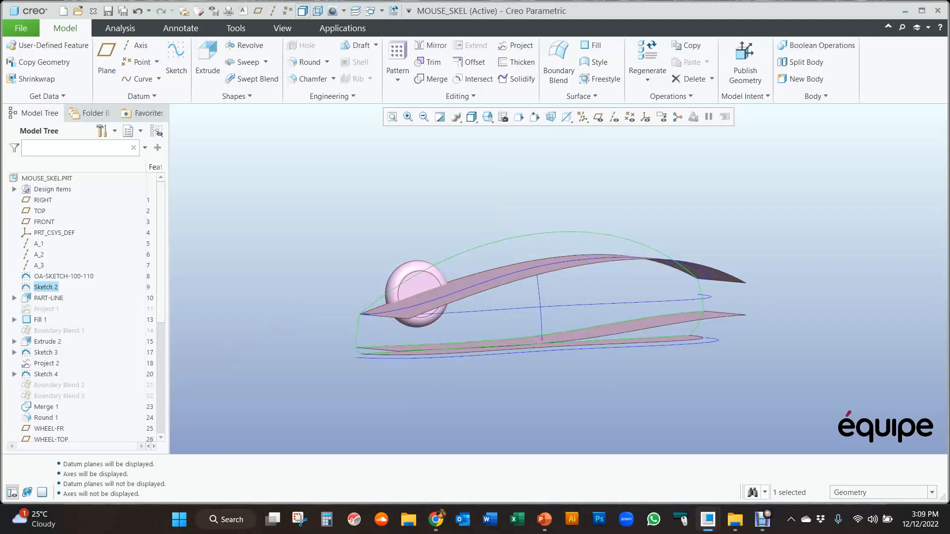
left_click(243, 311)
scroll(244, 310, "up", 1)
scroll(244, 311, "down", 1)
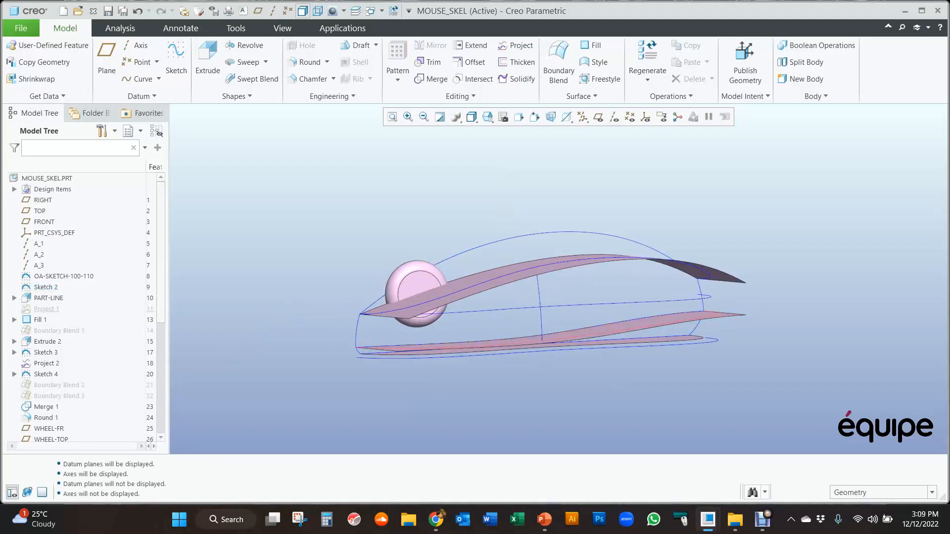
left_click(46, 309)
left_click(64, 272)
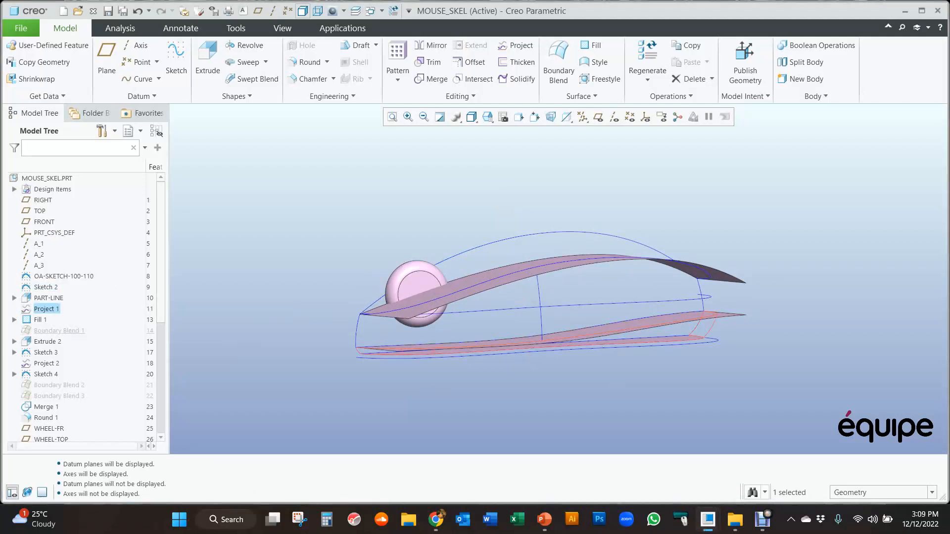
Unhide the Boundary Blend 1, Boundary Blend 2 and Boundary Blend 3 surfaces to reveal the mouse body shape
left_click(57, 330)
left_click(72, 294)
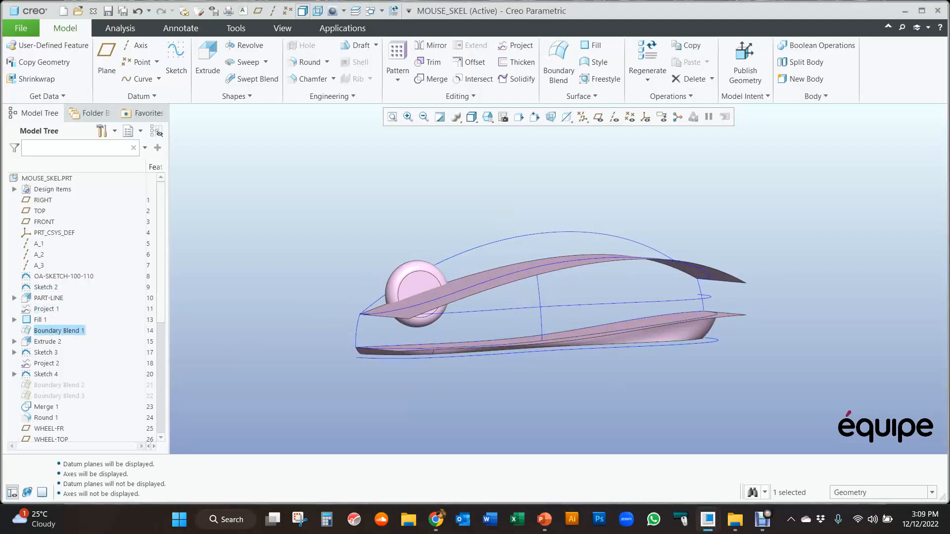
left_click(59, 384)
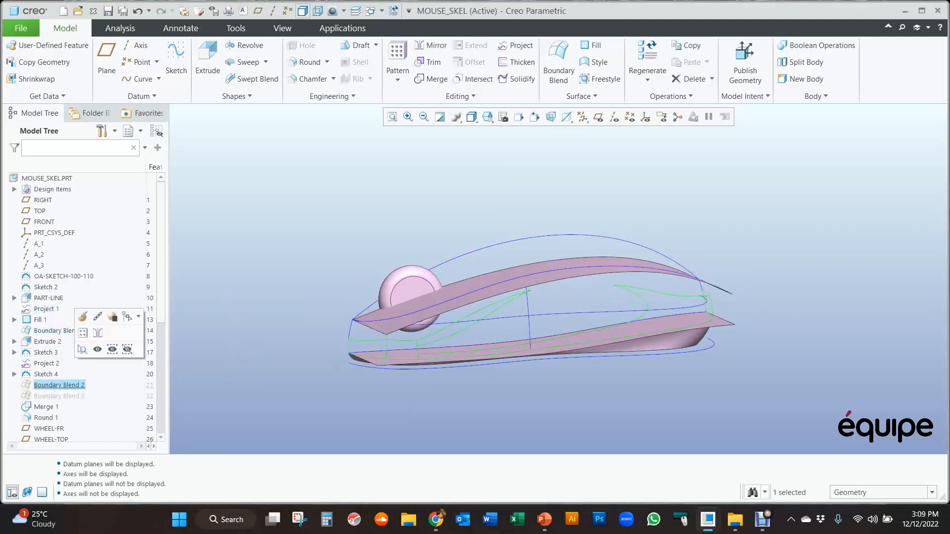
left_click(98, 349)
left_click(60, 396)
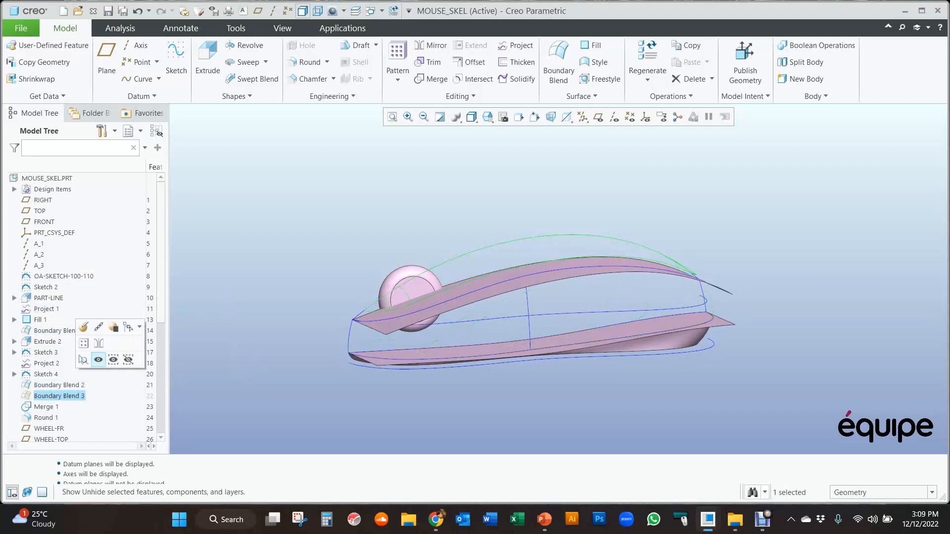
left_click(98, 359)
middle_click_drag(246, 351, 248, 378)
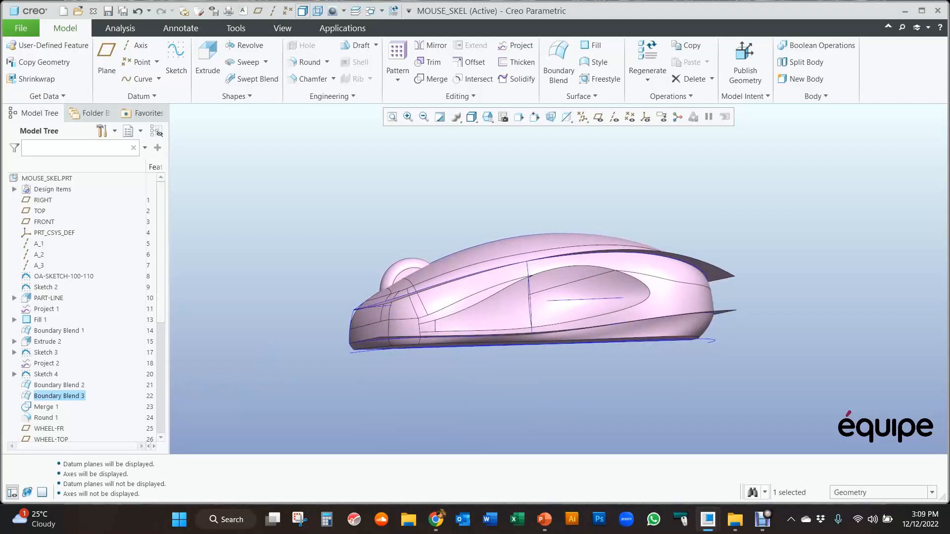
Highlight the hidden Copy 1 feature among the skeleton's later features and examine the body around it
scroll(84, 307, "down", 5)
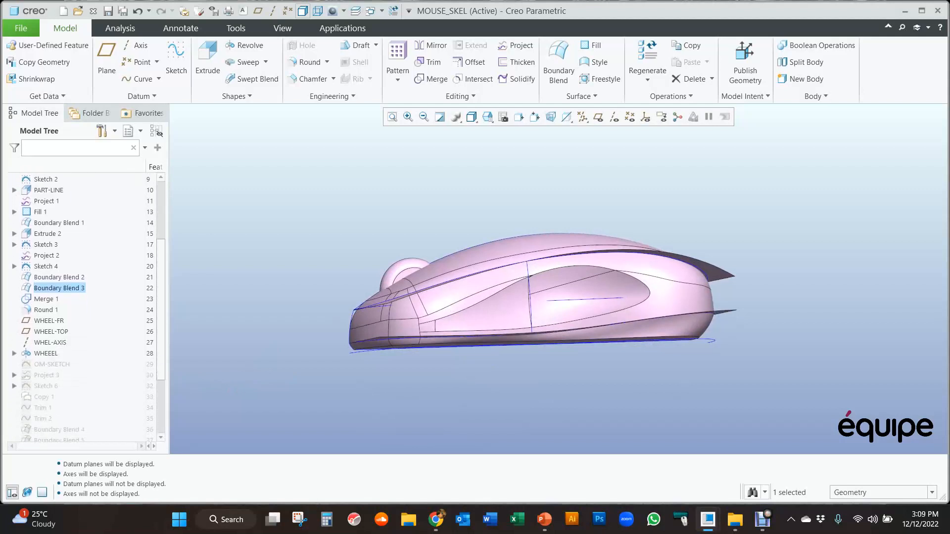
scroll(84, 306, "down", 1)
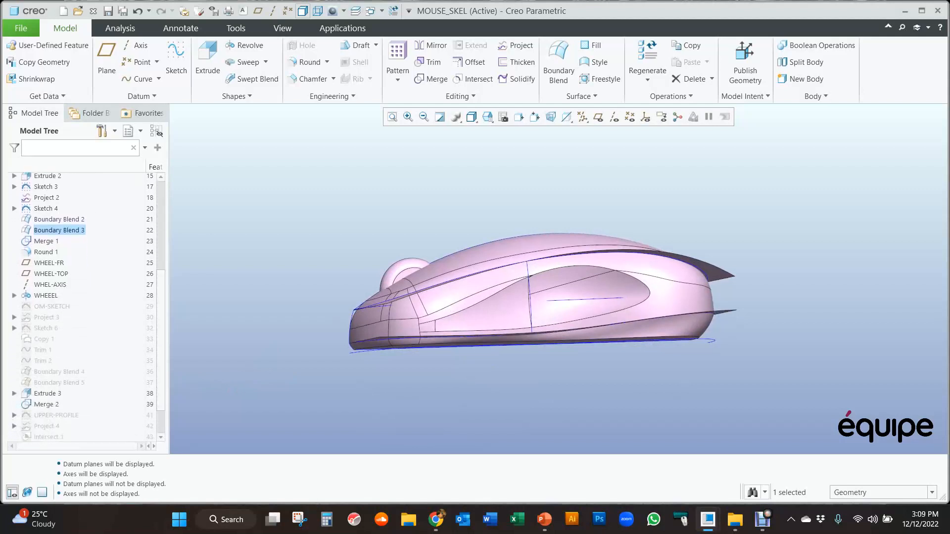
left_click(43, 338)
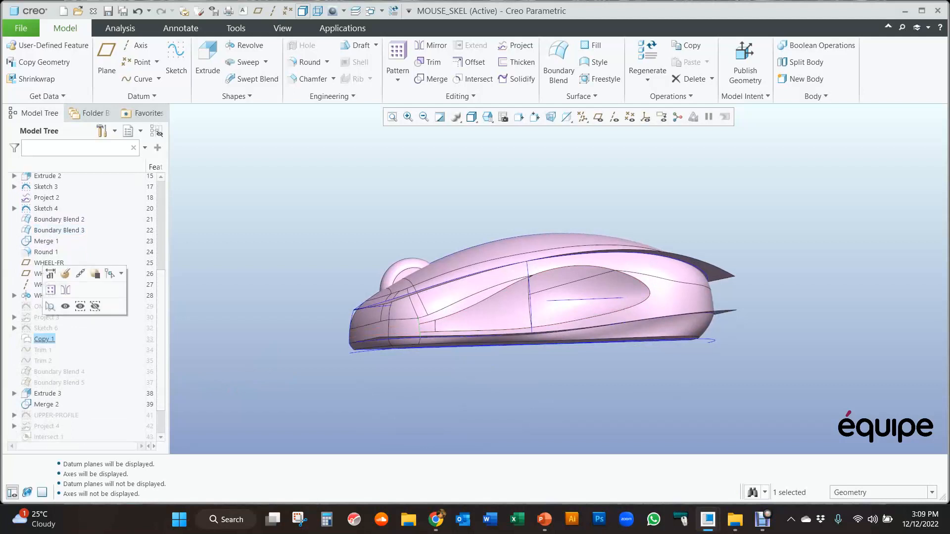
scroll(287, 378, "up", 1)
scroll(388, 381, "down", 2)
middle_click_drag(678, 364, 718, 420)
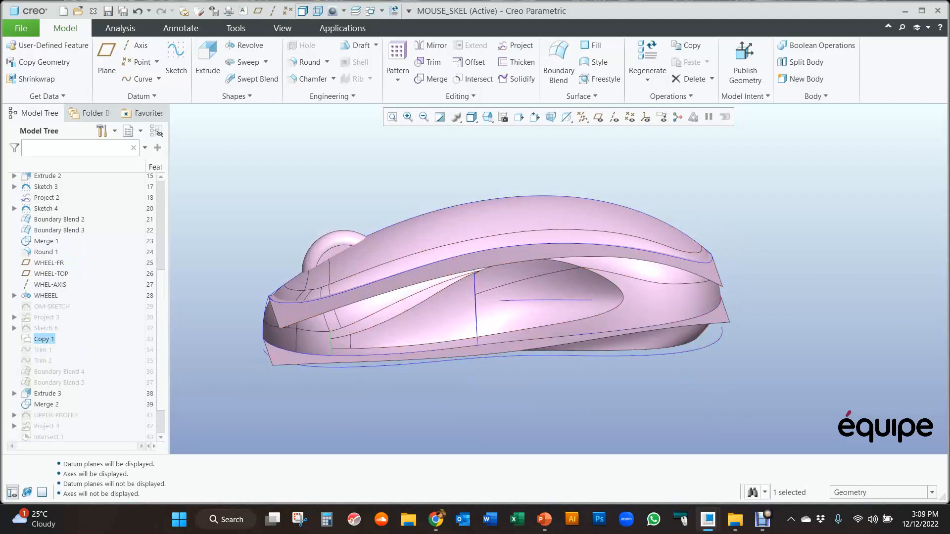
mouse_move(856, 368)
middle_mouse_down()
mouse_move(875, 355)
mouse_move(883, 377)
middle_mouse_up()
middle_click_drag(786, 263, 784, 296)
Highlight the Extrude 2 surface that splits the upper body, examine it from several angles, and clear the selection
left_click(734, 310)
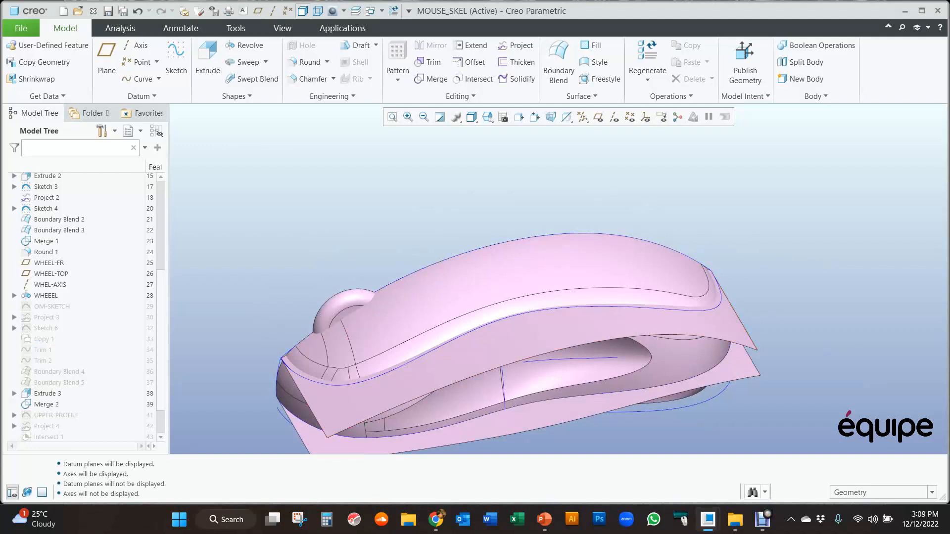
left_click(734, 310)
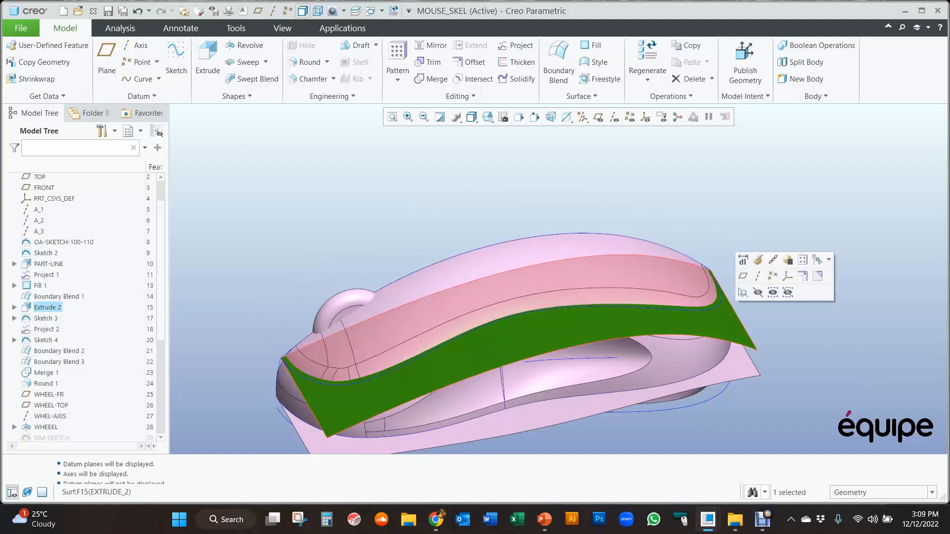
mouse_move(814, 362)
middle_mouse_down()
mouse_move(814, 354)
mouse_move(829, 363)
mouse_move(777, 359)
middle_mouse_up()
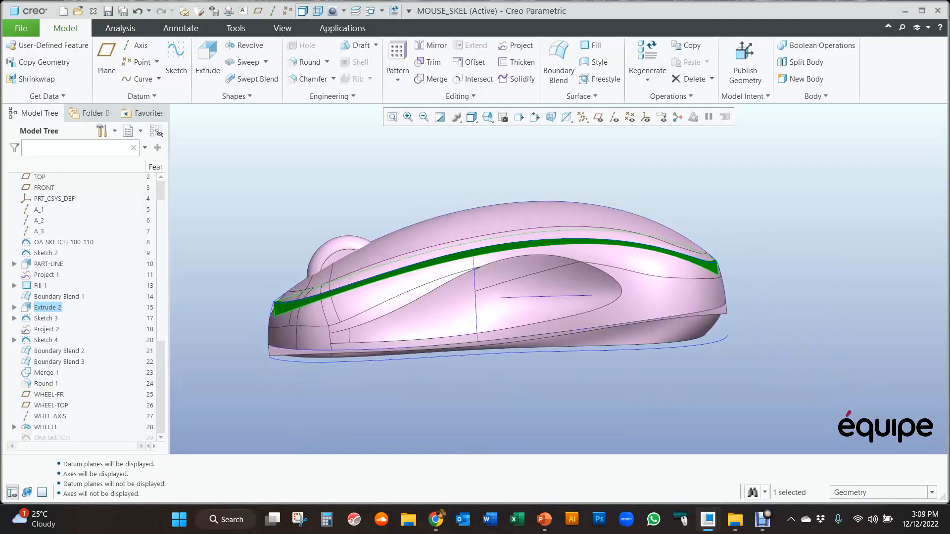
middle_click_drag(683, 236, 701, 258)
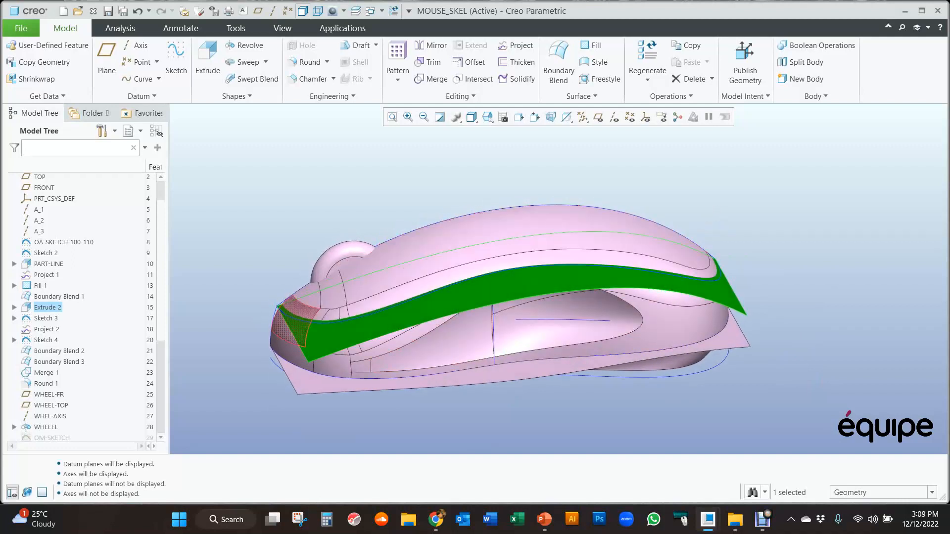
middle_click_drag(305, 337, 292, 357)
middle_click_drag(693, 324, 696, 282)
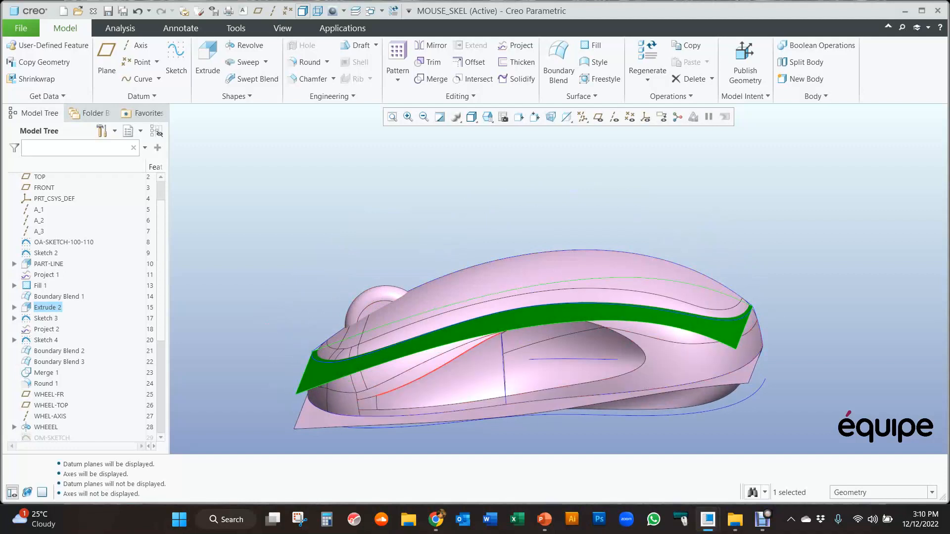
scroll(84, 306, "up", 1)
scroll(84, 306, "up", 1)
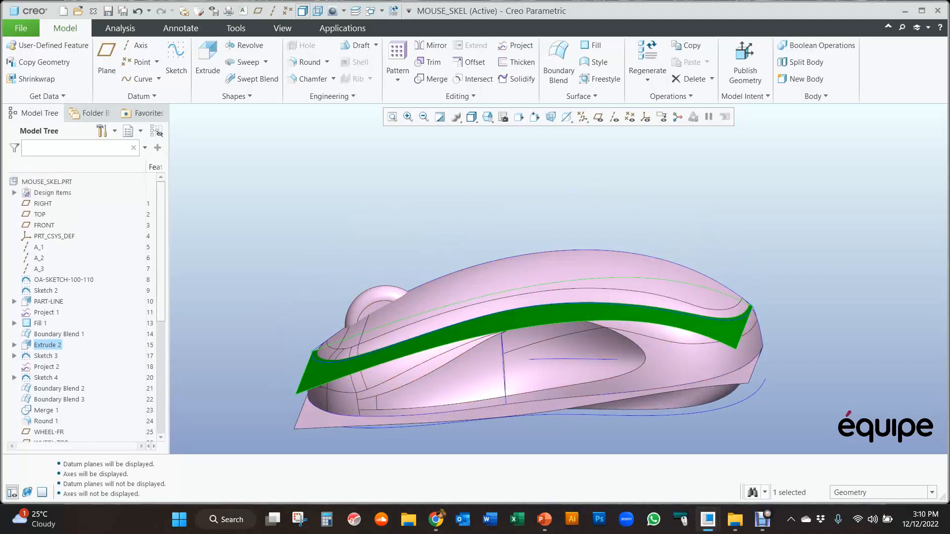
key("Escape")
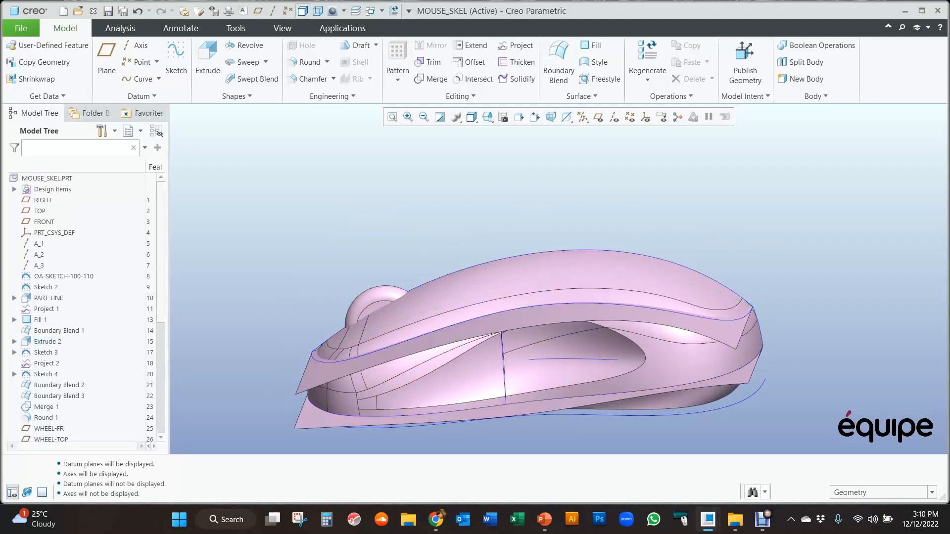
Review the skeleton's feature list down to its end and expand the Footer group
scroll(84, 307, "down", 4)
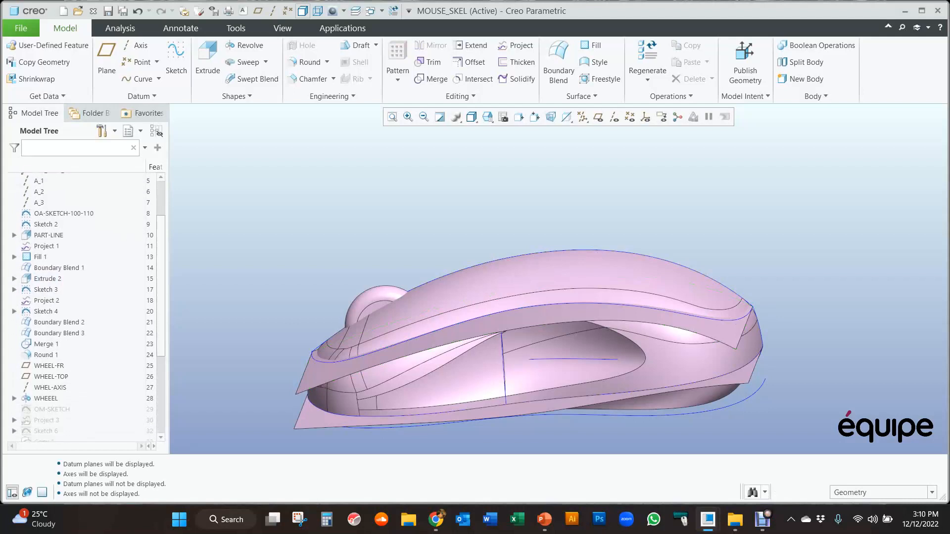
scroll(84, 306, "down", 4)
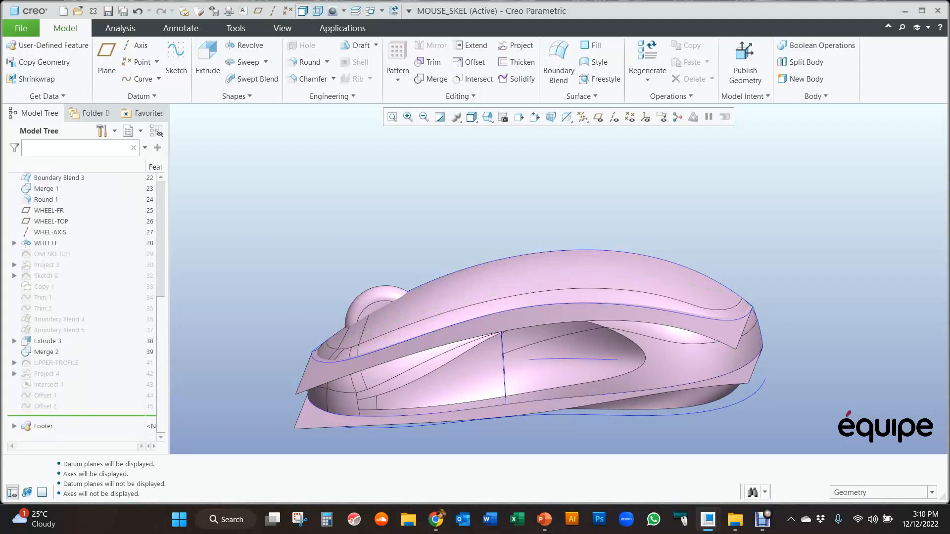
scroll(229, 314, "up", 1)
scroll(226, 405, "down", 2)
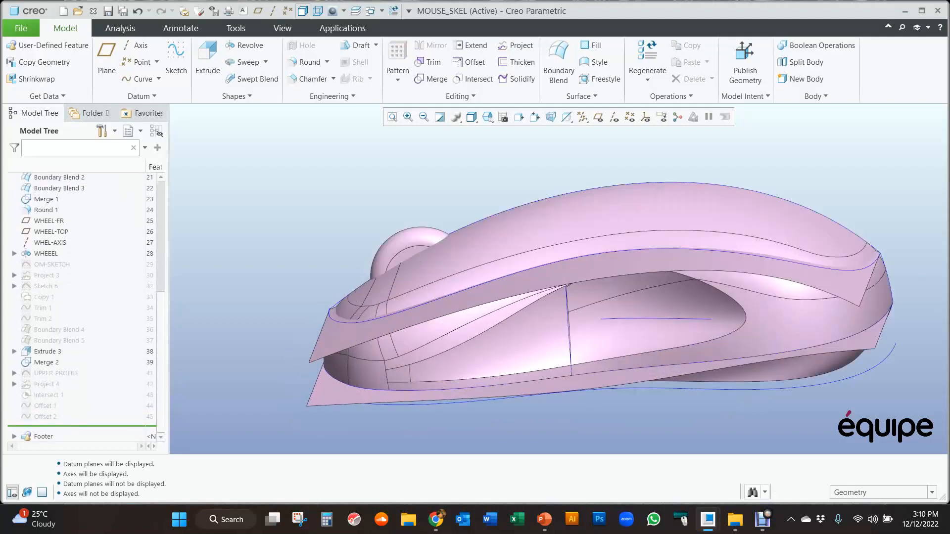
scroll(419, 441, "up", 3)
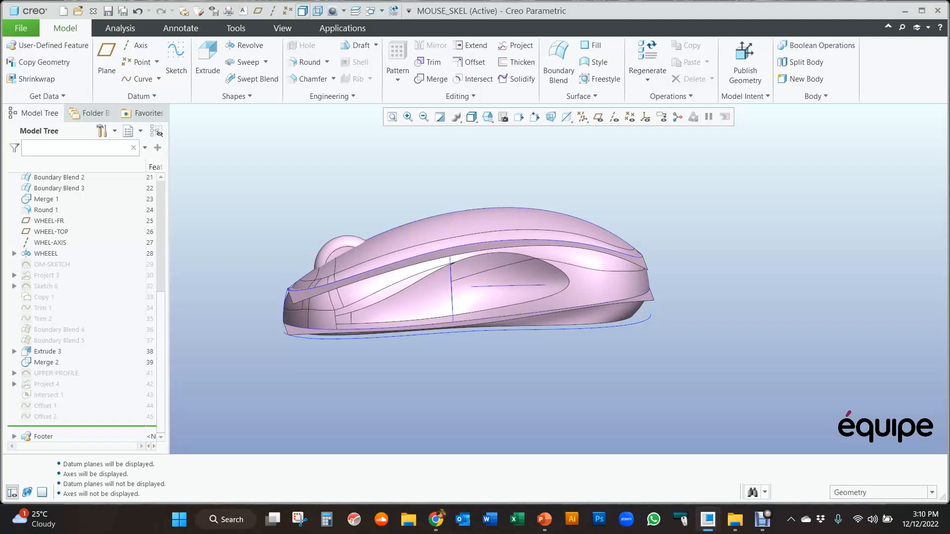
left_click(14, 436)
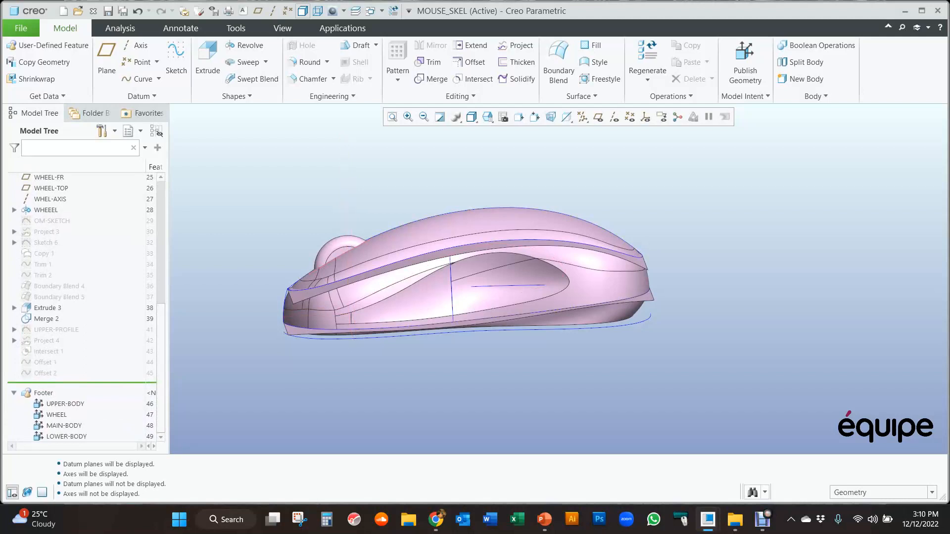
Highlight the geometry published by the UPPER-BODY and WHEEL features in the Footer group
scroll(217, 219, "down", 2)
middle_click_drag(251, 354, 314, 354)
scroll(725, 421, "up", 2)
scroll(657, 428, "down", 2)
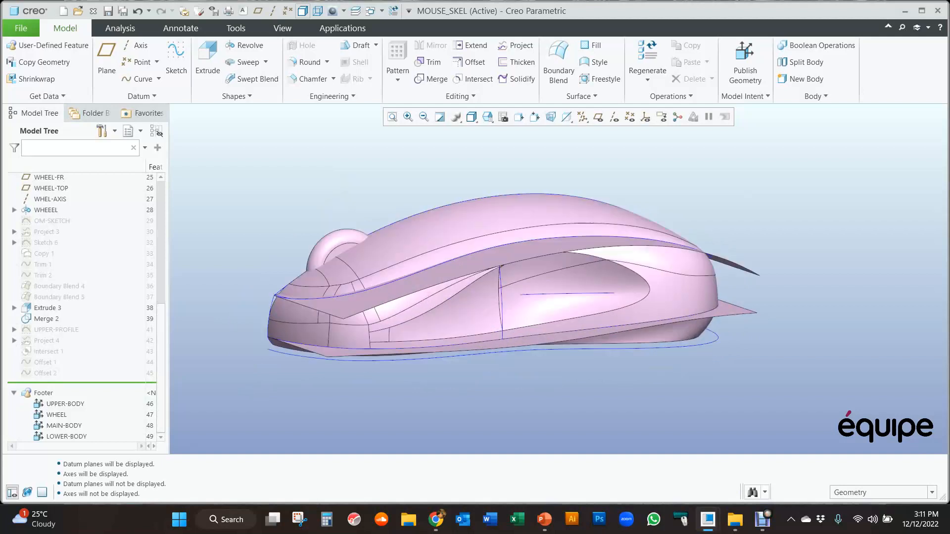
mouse_move(574, 408)
middle_mouse_down()
mouse_move(574, 346)
mouse_move(573, 408)
mouse_move(533, 404)
middle_mouse_up()
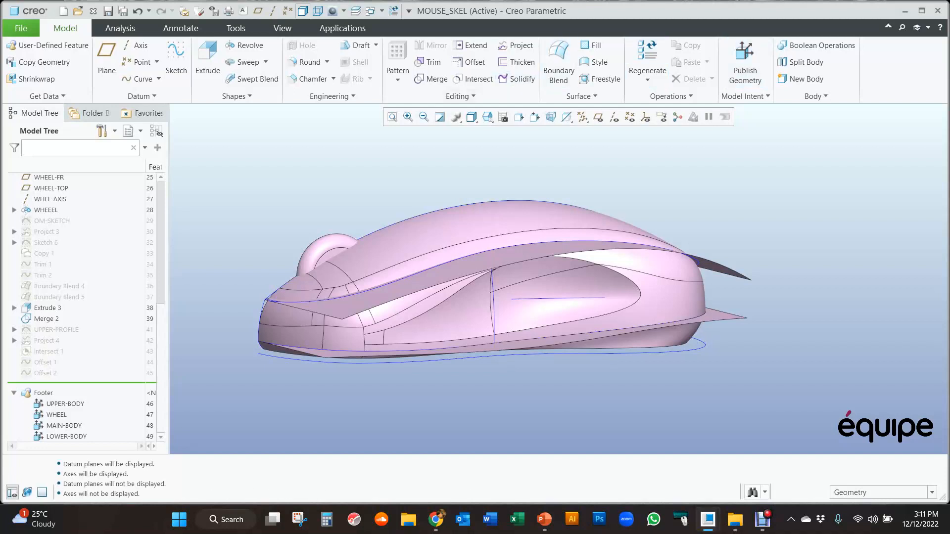
left_click(65, 403)
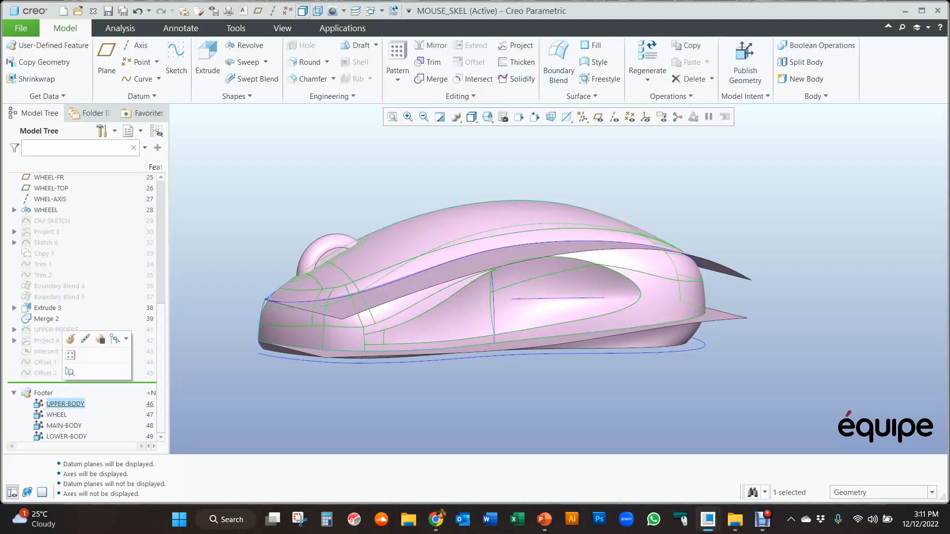
left_click(56, 415)
scroll(257, 321, "up", 2)
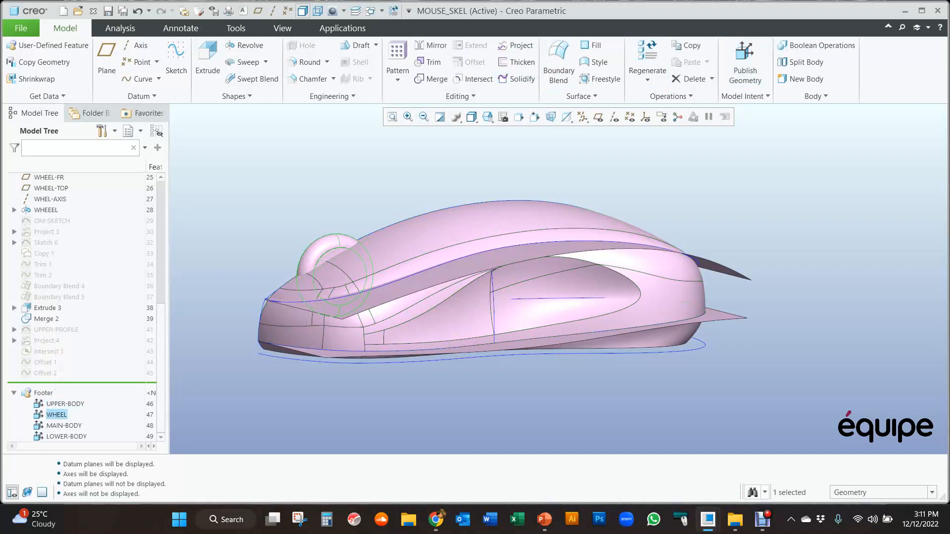
Show the datum axes and inspect WHEL-AXIS together with the highlighted wheel geometry
left_click(613, 117)
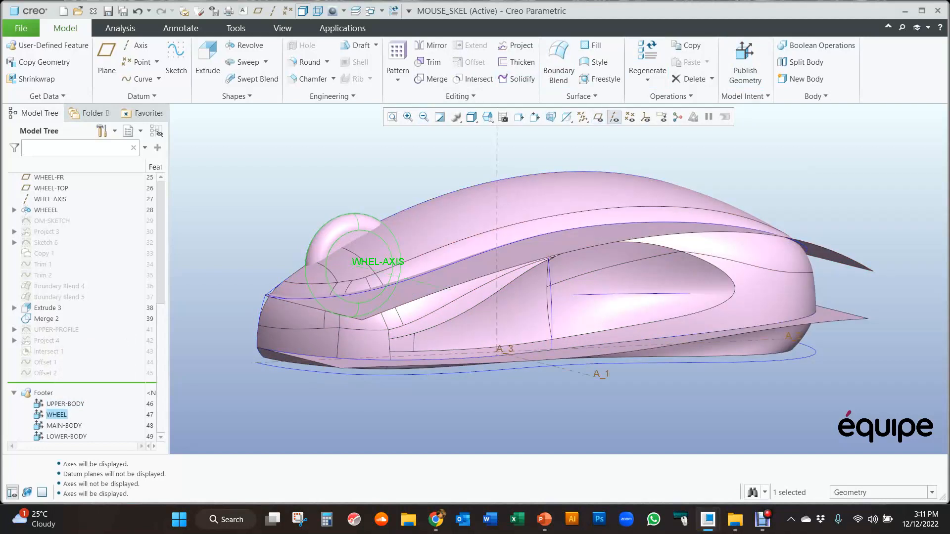
middle_click_drag(257, 171, 288, 171)
scroll(658, 251, "down", 2)
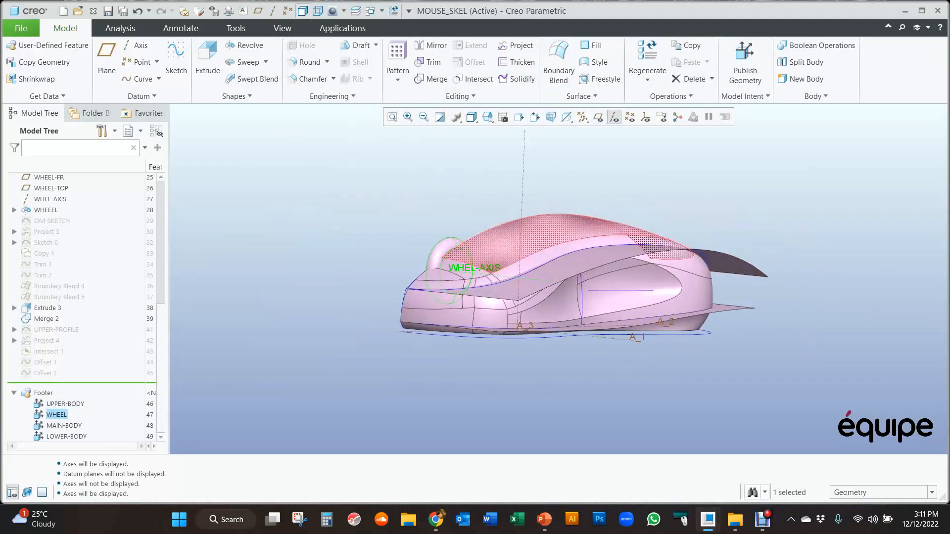
Examine the highlighted wheel geometry and WHEL-AXIS on the skeleton from several angles
scroll(482, 243, "up", 2)
mouse_move(261, 248)
middle_mouse_down()
mouse_move(301, 238)
mouse_move(275, 259)
middle_mouse_up()
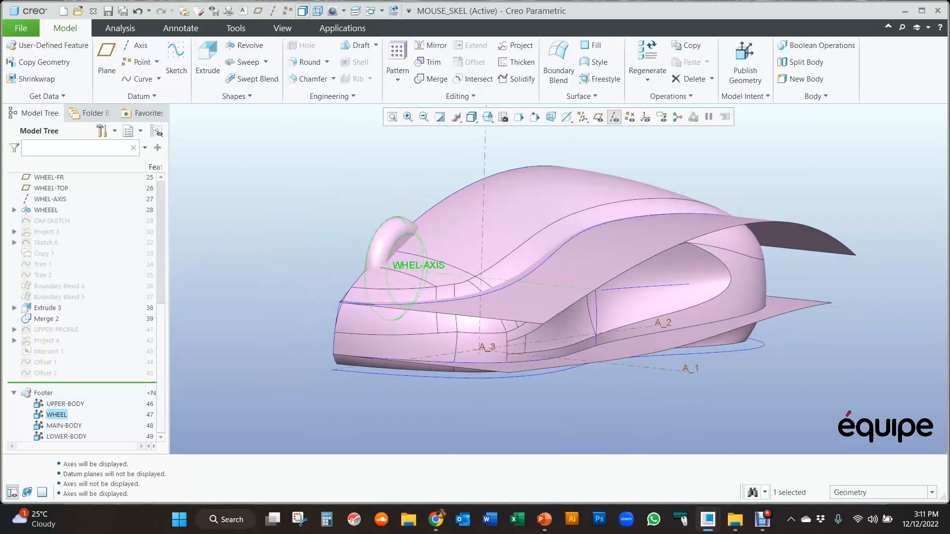
scroll(217, 396, "up", 2)
scroll(208, 396, "down", 2)
middle_click_drag(240, 369, 420, 384)
middle_click_drag(343, 385, 343, 376)
scroll(657, 423, "up", 2)
middle_click_drag(420, 306, 637, 224)
Open the definition of the WHEEL publish geometry feature, review its surface set and datum references, and accept it
right_click(57, 415)
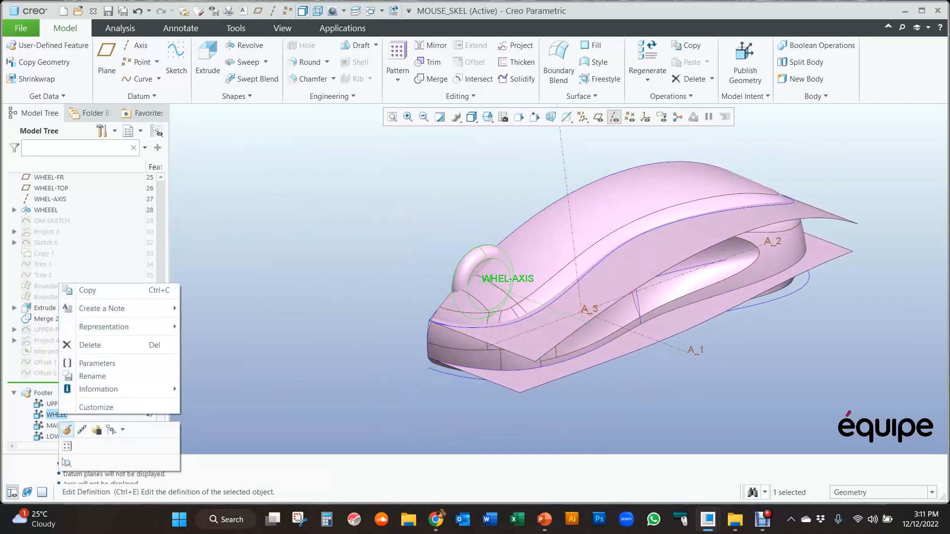
left_click(67, 430)
middle_click_drag(637, 225, 627, 227)
scroll(339, 272, "up", 3)
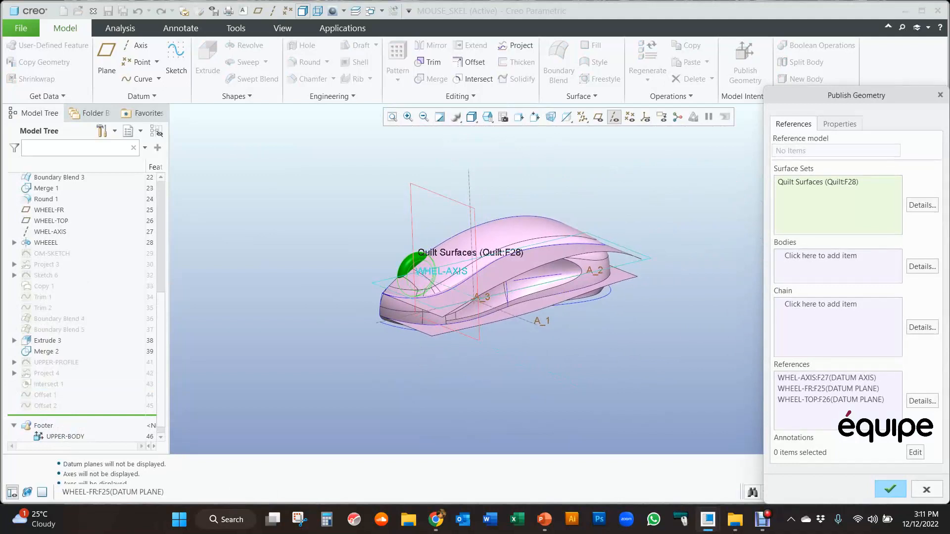
middle_click_drag(517, 248, 493, 243)
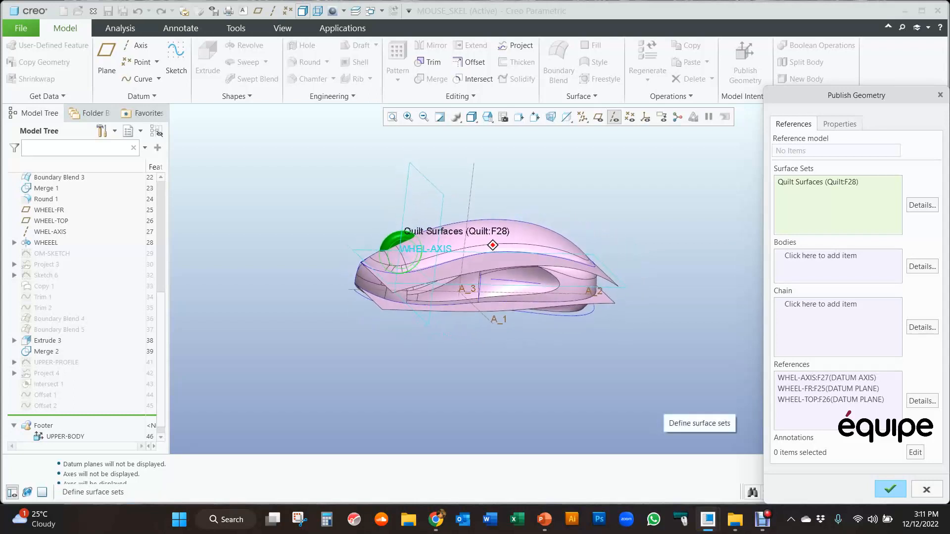
middle_click_drag(492, 245, 500, 238)
left_click(889, 489)
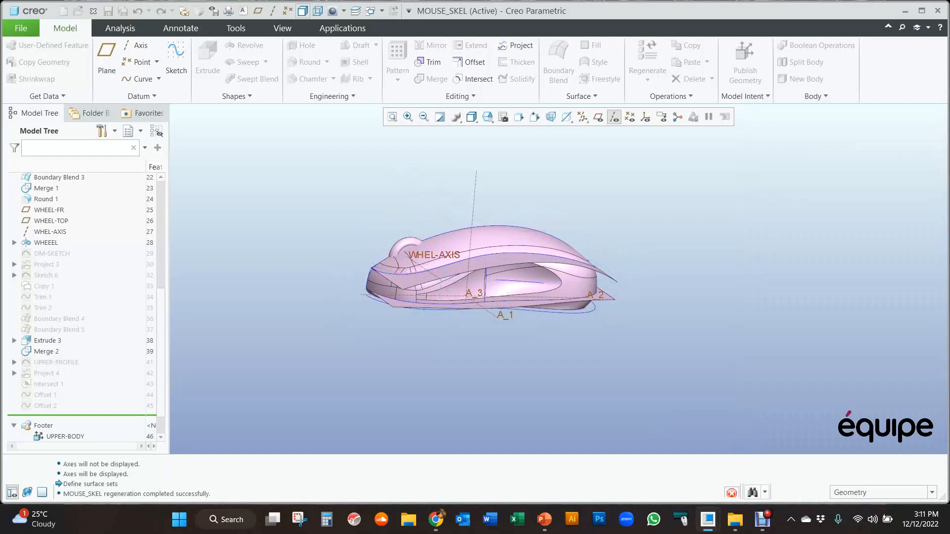
middle_click_drag(506, 234, 587, 226)
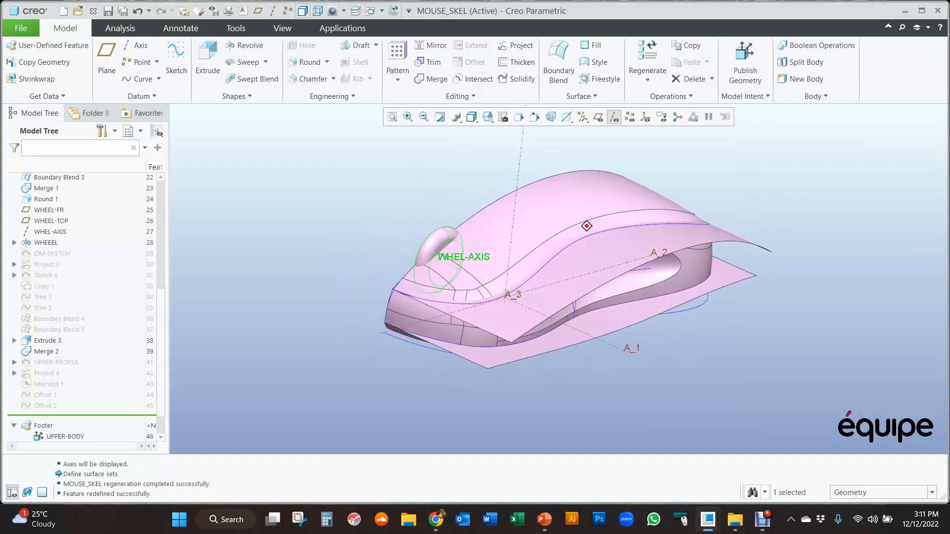
Open the definition of the UPPER-BODY publish geometry feature, inspect its quilt and chains from several angles, and accept it
left_click(65, 404)
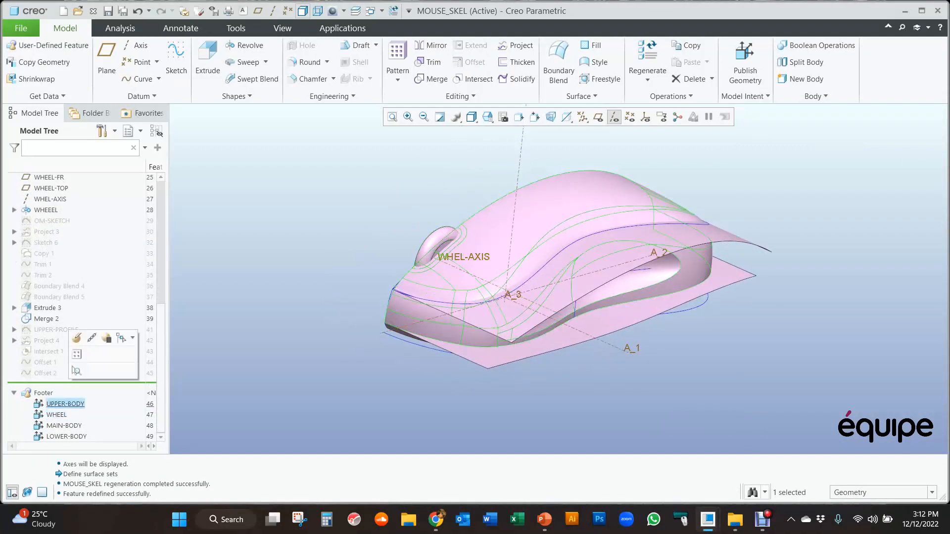
left_click(77, 338)
middle_click_drag(596, 243, 452, 209)
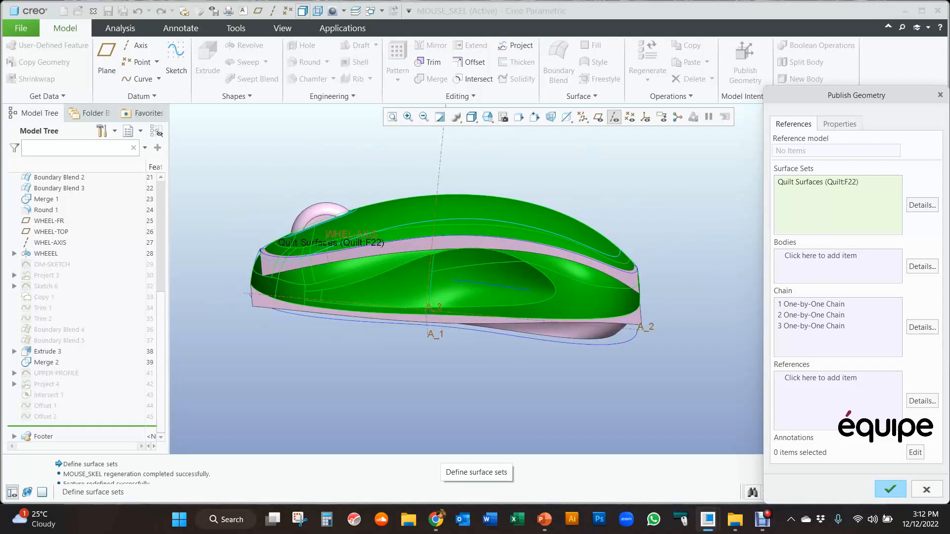
mouse_move(454, 224)
middle_mouse_down()
mouse_move(498, 225)
mouse_move(490, 209)
mouse_move(522, 216)
mouse_move(515, 208)
middle_mouse_up()
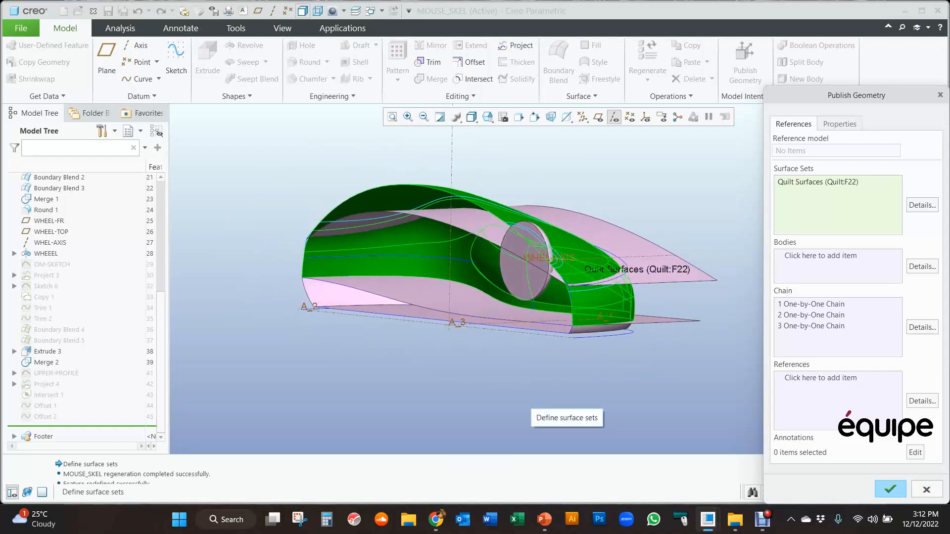
scroll(546, 392, "up", 2)
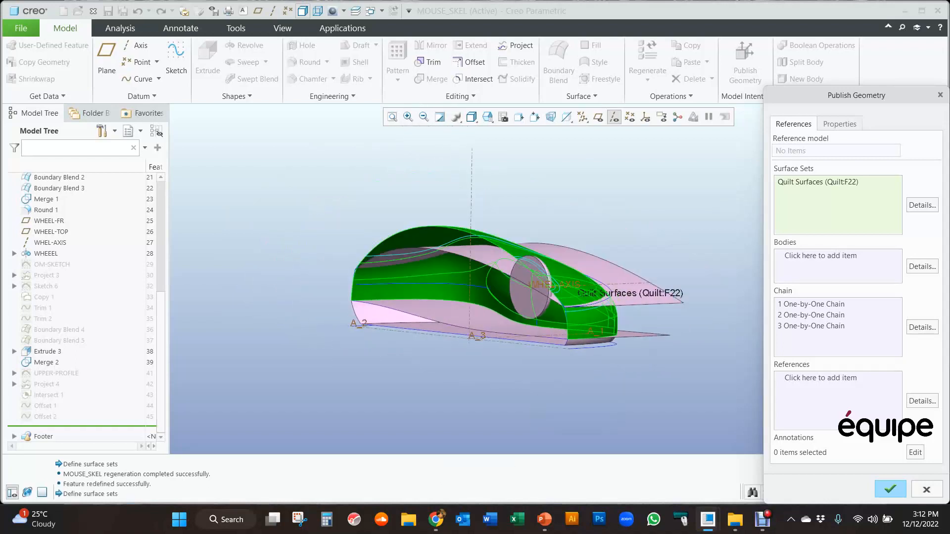
mouse_move(513, 230)
middle_mouse_down()
mouse_move(501, 212)
mouse_move(499, 230)
mouse_move(489, 213)
mouse_move(491, 239)
mouse_move(443, 245)
mouse_move(437, 207)
mouse_move(453, 246)
mouse_move(458, 236)
mouse_move(435, 251)
mouse_move(441, 237)
mouse_move(416, 222)
mouse_move(417, 186)
mouse_move(386, 191)
mouse_move(430, 189)
mouse_move(458, 213)
mouse_move(468, 251)
mouse_move(466, 240)
middle_mouse_up()
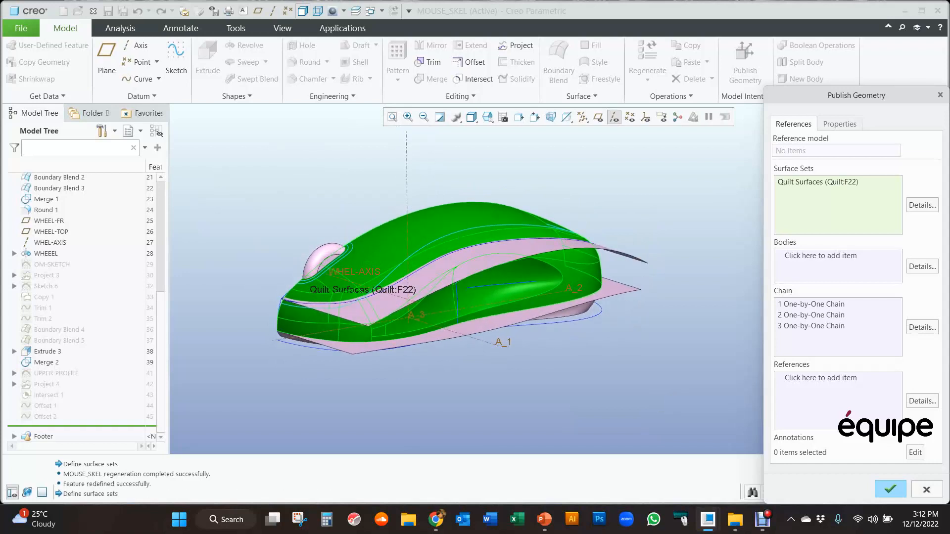
left_click(890, 489)
middle_click_drag(543, 223, 494, 190)
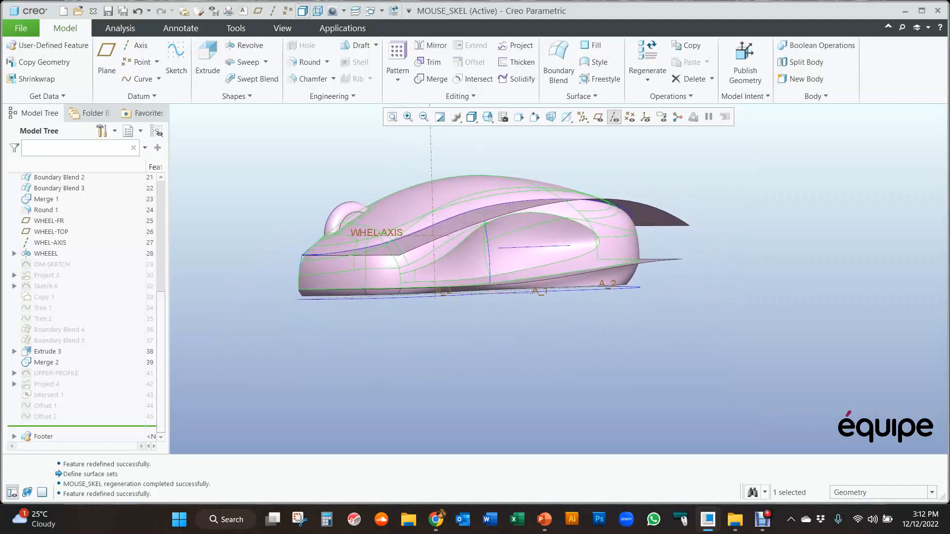
Highlight the geometry published by the MAIN-BODY and LOWER-BODY features in the Footer group, then clear the selection
scroll(64, 426, "down", 2)
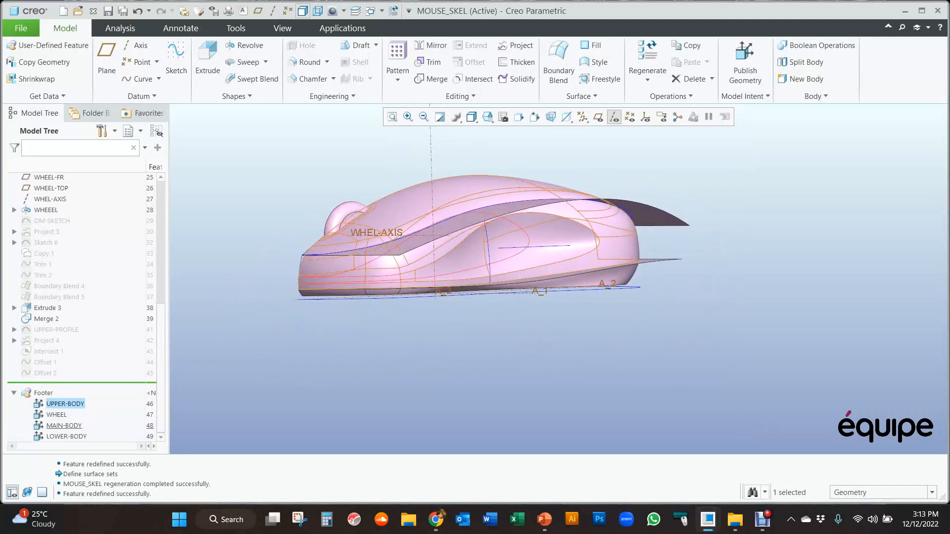
left_click(64, 425)
middle_click_drag(494, 200, 544, 240)
left_click(66, 436)
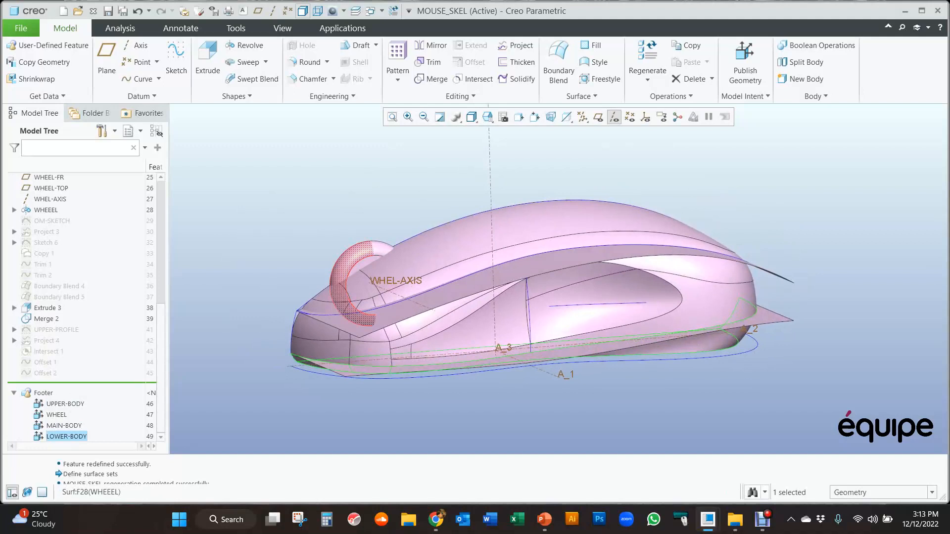
key("Escape")
middle_click_drag(542, 237, 557, 250)
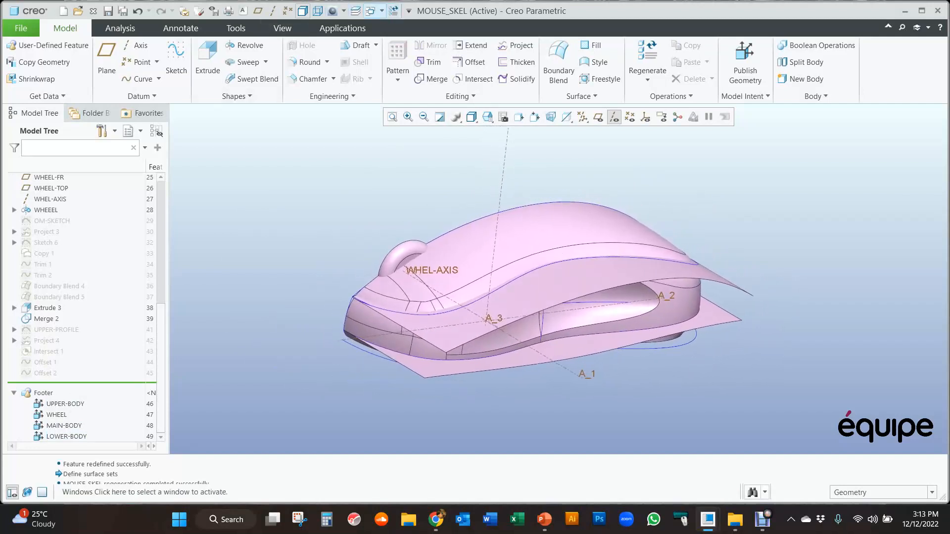
Switch to the MOUSE.ASM window, hide the datum axes, and view the assembled mouse from above its wheel
left_click(409, 10)
left_click(396, 25)
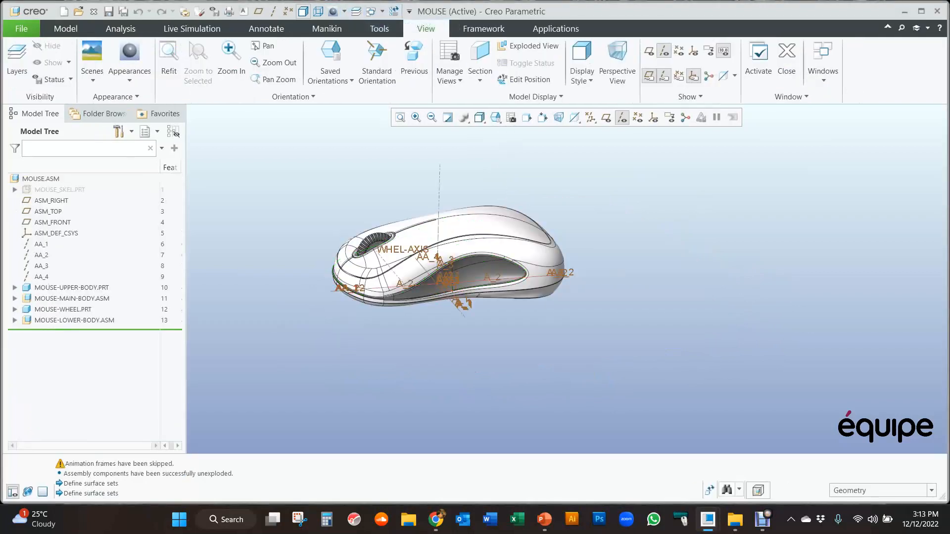
left_click(622, 118)
mouse_move(467, 229)
middle_mouse_down()
mouse_move(454, 246)
mouse_move(496, 269)
middle_mouse_up()
scroll(454, 247, "down", 2)
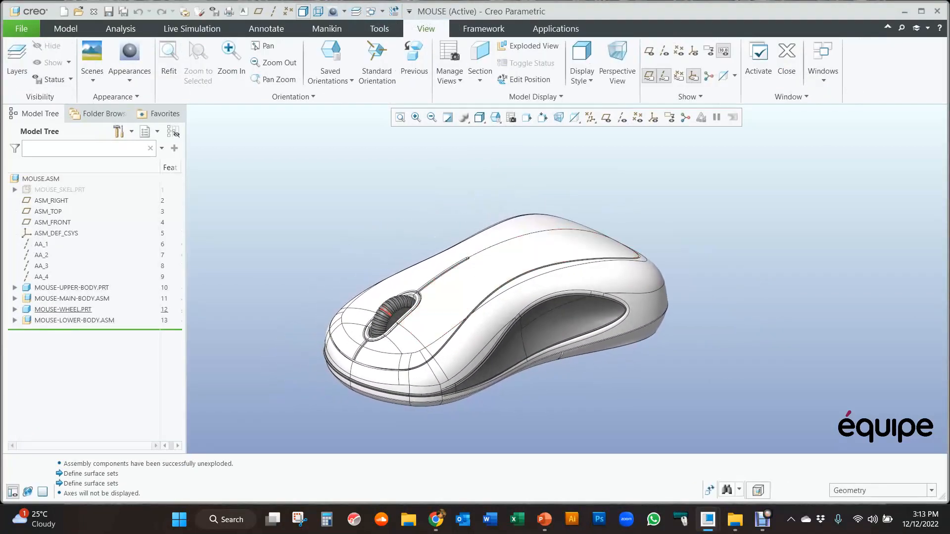
Open the MOUSE-WHEEL part from the assembly in its own window and view its side face
left_click(391, 309)
left_click(418, 274)
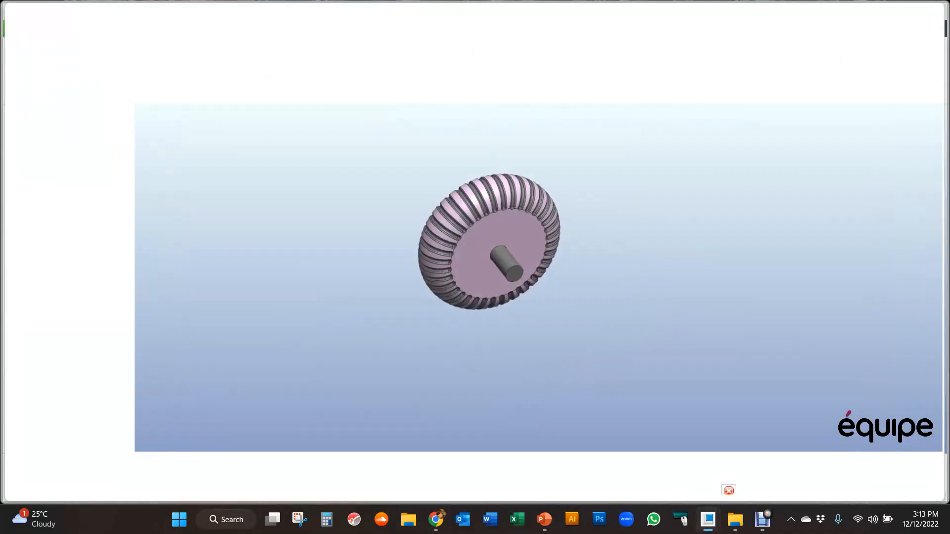
middle_click_drag(562, 314, 372, 394)
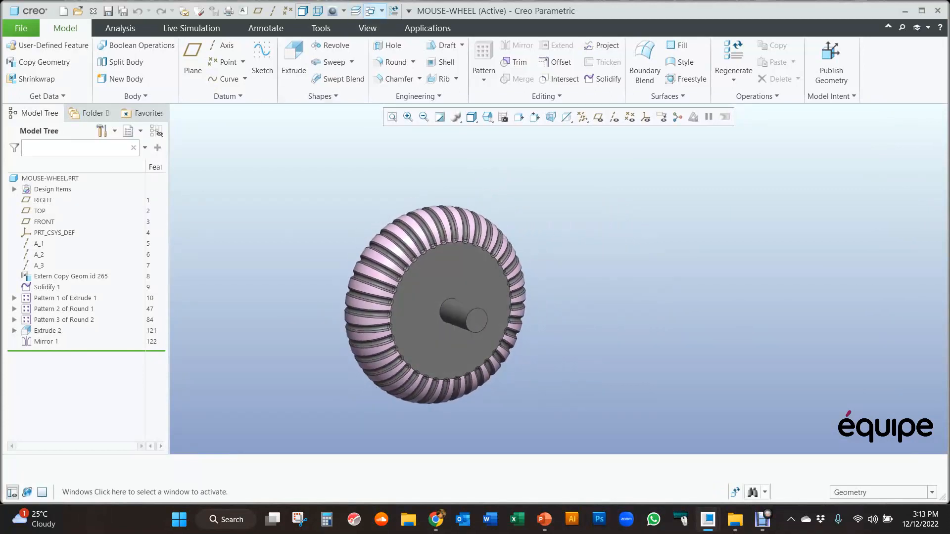
Return to the MOUSE.ASM window and inspect the wheel's fit in the upper body
left_click(372, 10)
left_click(393, 23)
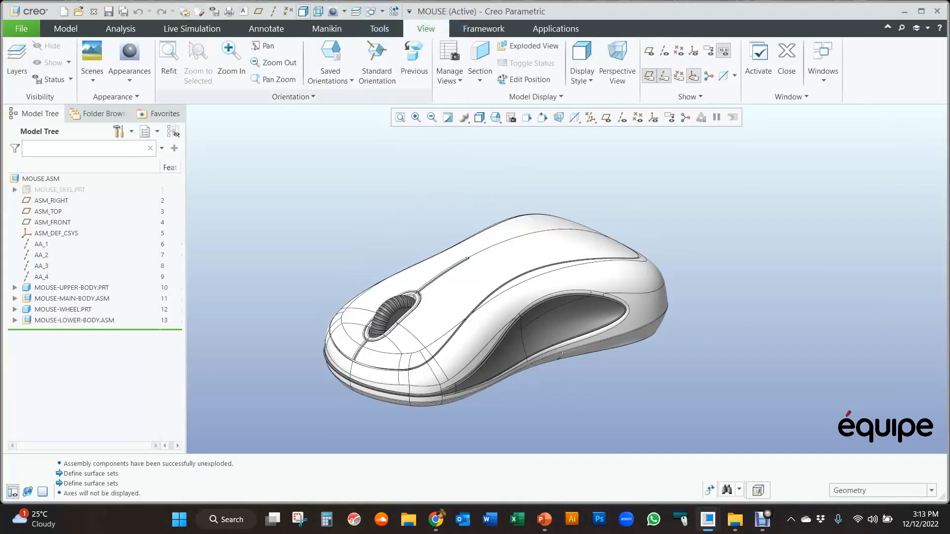
scroll(399, 307, "down", 4)
scroll(570, 279, "up", 6)
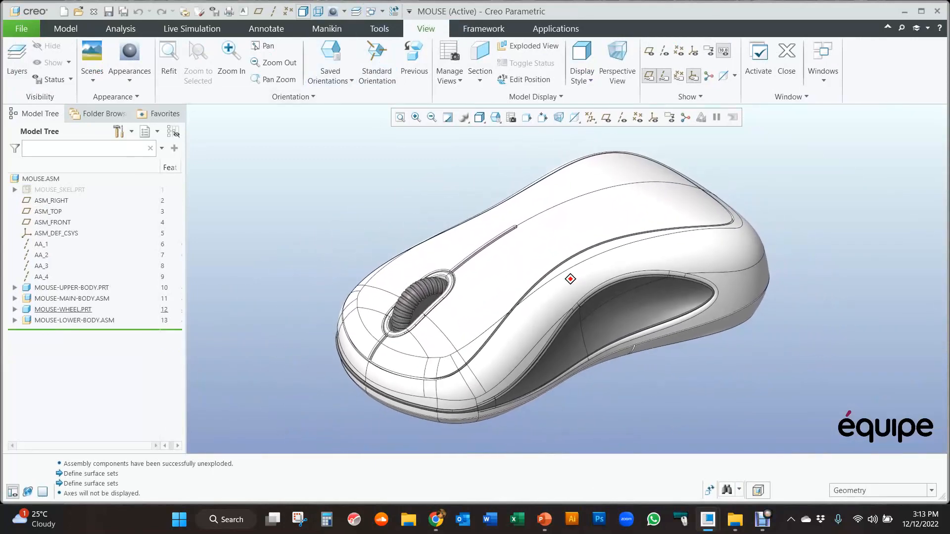
Switch to the MOUSE-WHEEL.PRT window and examine the wheel's grooves, side faces and shaft from several angles
left_click(372, 10)
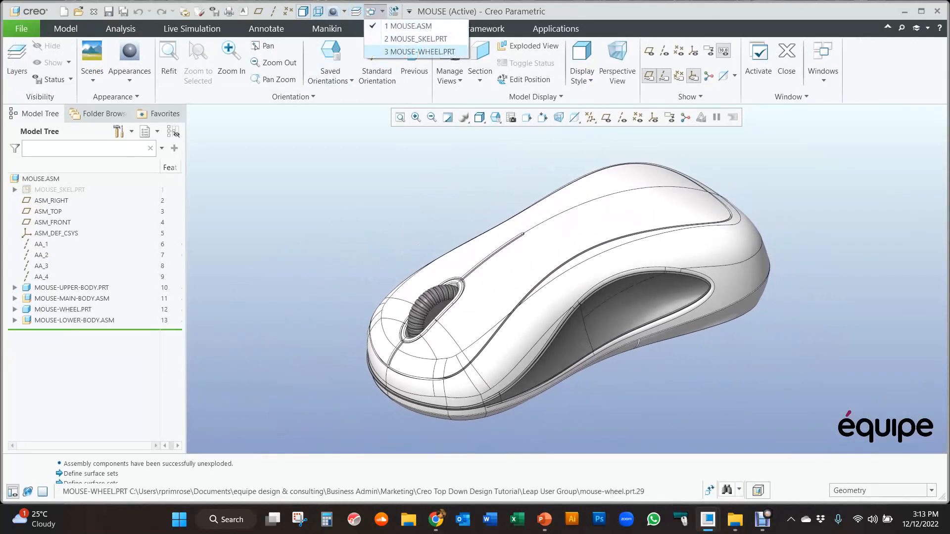
left_click(420, 51)
scroll(377, 398, "down", 5)
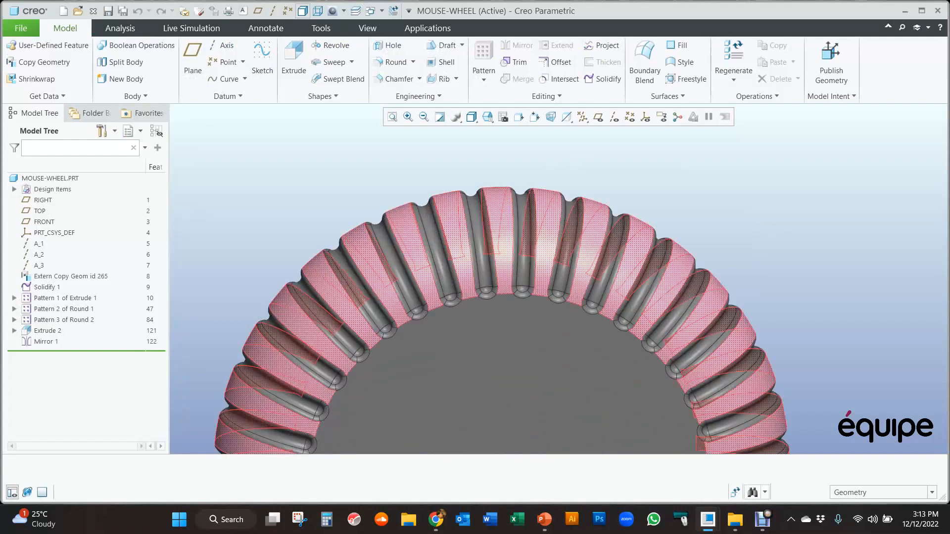
scroll(414, 250, "up", 4)
middle_click_drag(554, 281, 585, 238)
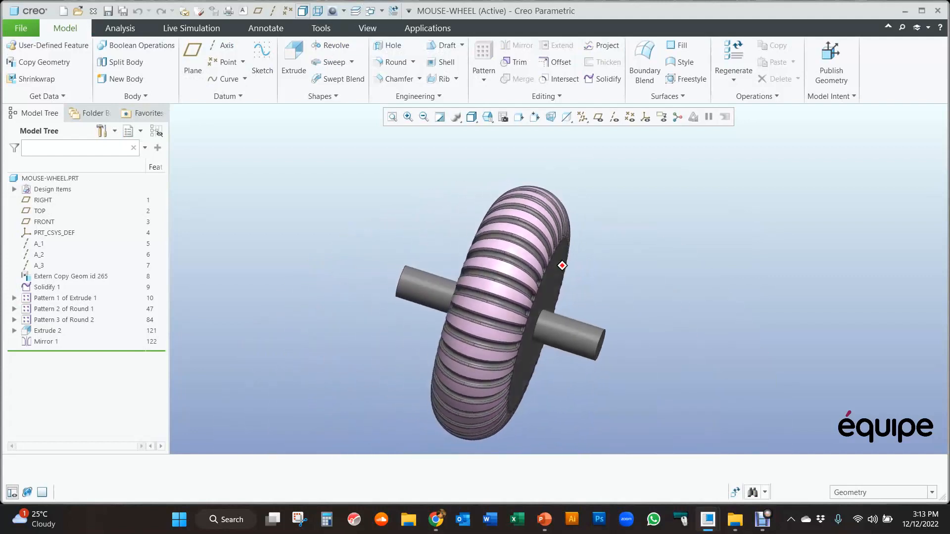
middle_click_drag(536, 261, 463, 451)
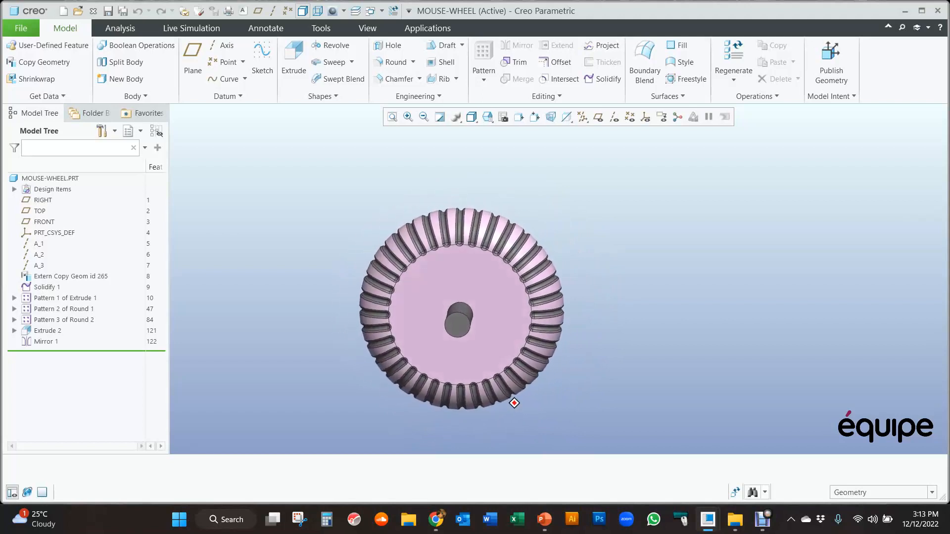
middle_click_drag(510, 378, 511, 382)
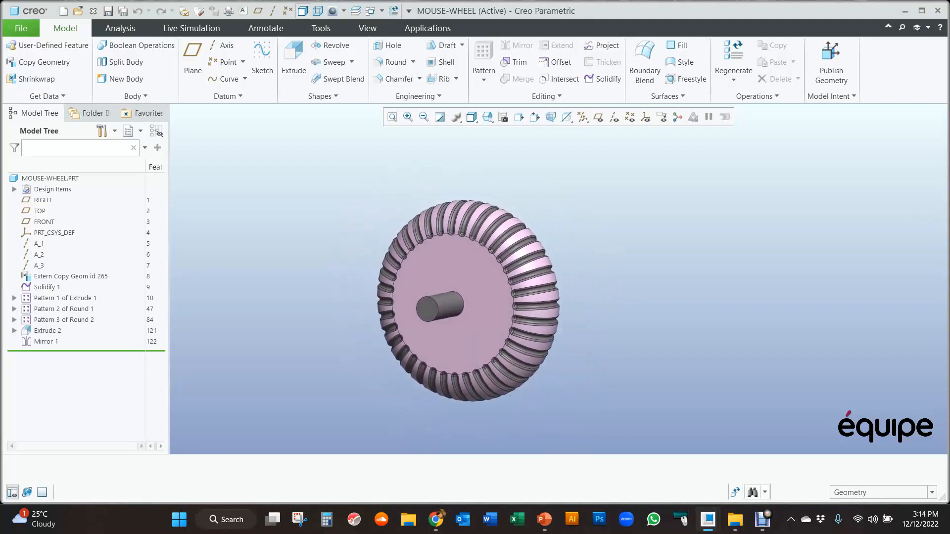
middle_click_drag(547, 408, 482, 410)
scroll(482, 247, "down", 3)
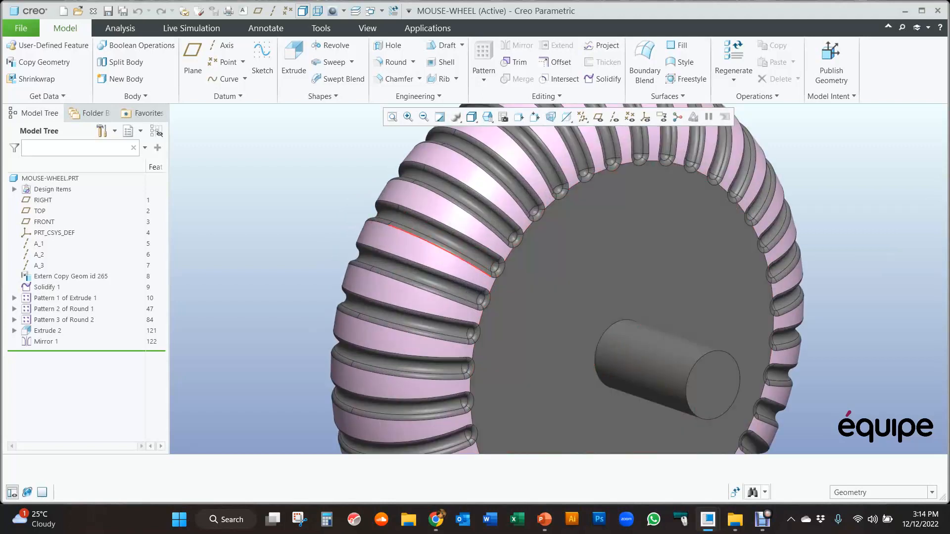
scroll(477, 246, "down", 3)
scroll(487, 259, "up", 4)
middle_click_drag(555, 277, 485, 269)
scroll(486, 269, "up", 1)
mouse_move(534, 292)
middle_mouse_down()
mouse_move(564, 277)
mouse_move(492, 239)
mouse_move(553, 276)
mouse_move(483, 243)
mouse_move(555, 275)
mouse_move(549, 287)
middle_mouse_up()
Highlight Extrude 2, the Extrude 1, Round 1 and Round 2 patterns, and Mirror 1 on the wheel, then clear the selection
left_click(47, 331)
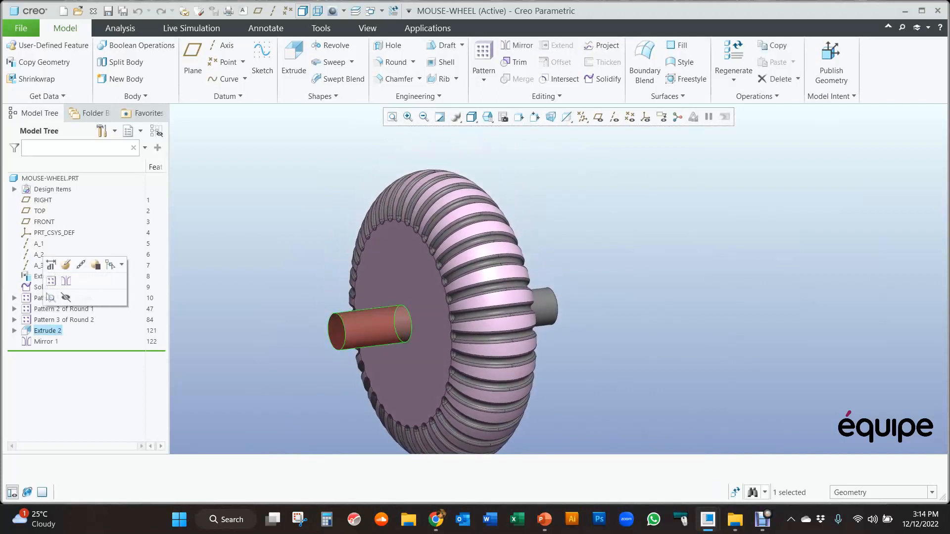
left_click(39, 297)
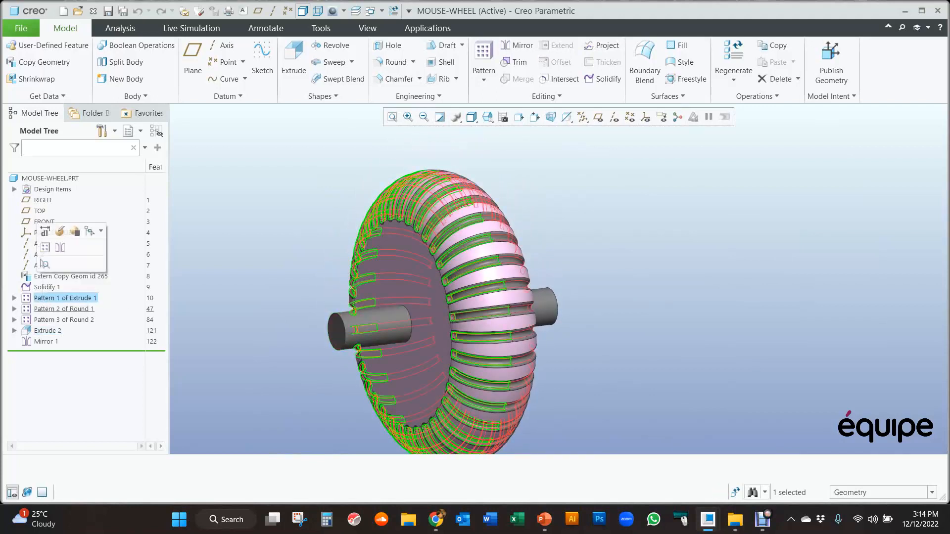
left_click(44, 308)
left_click(44, 319)
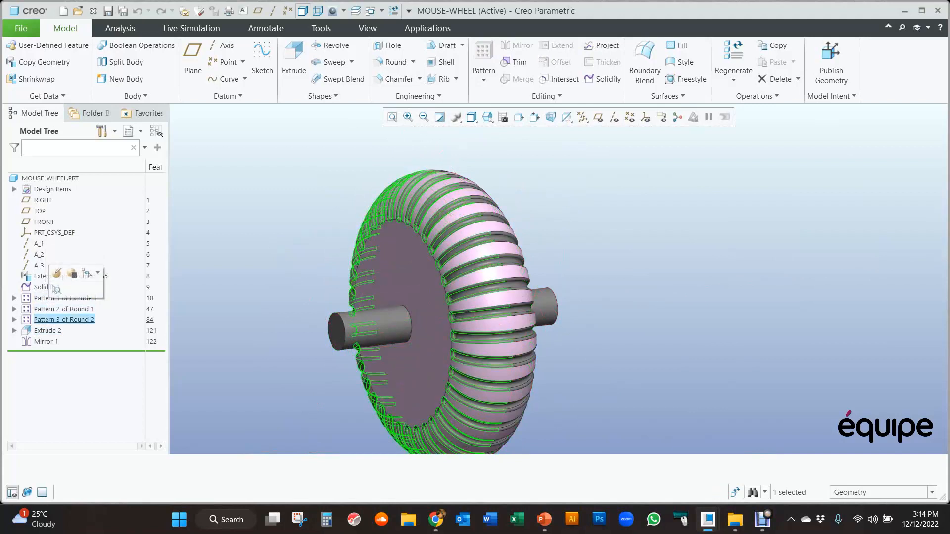
left_click(45, 341)
key("Escape")
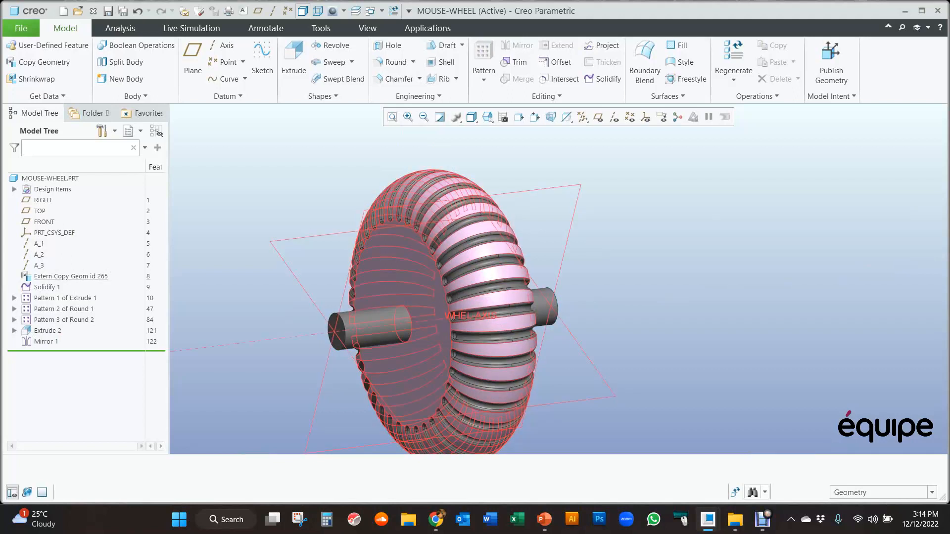
Open the wheel's Extern Copy Geom id 265 definition, examine its WHEEL publish geometry reference in MOUSE_SKEL.PRT, and accept it unchanged
left_click(71, 276)
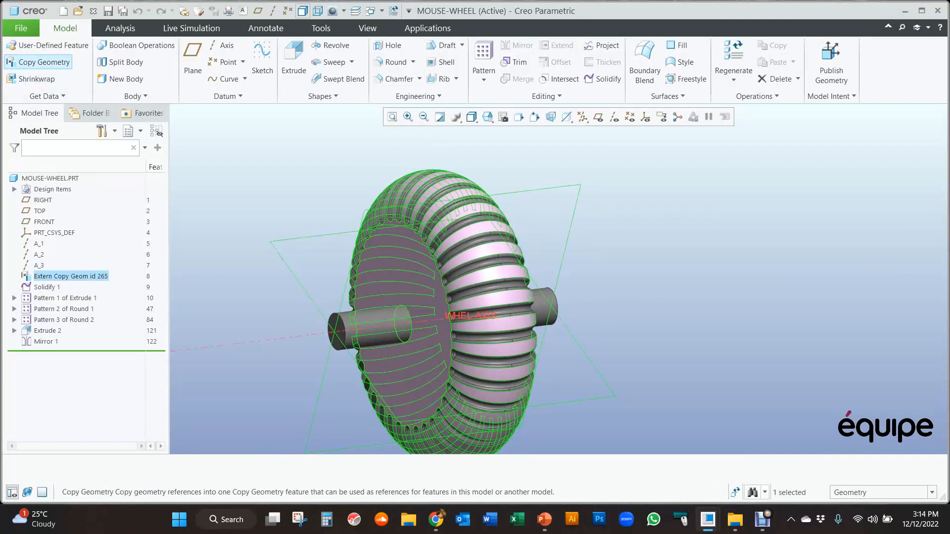
right_click(78, 277)
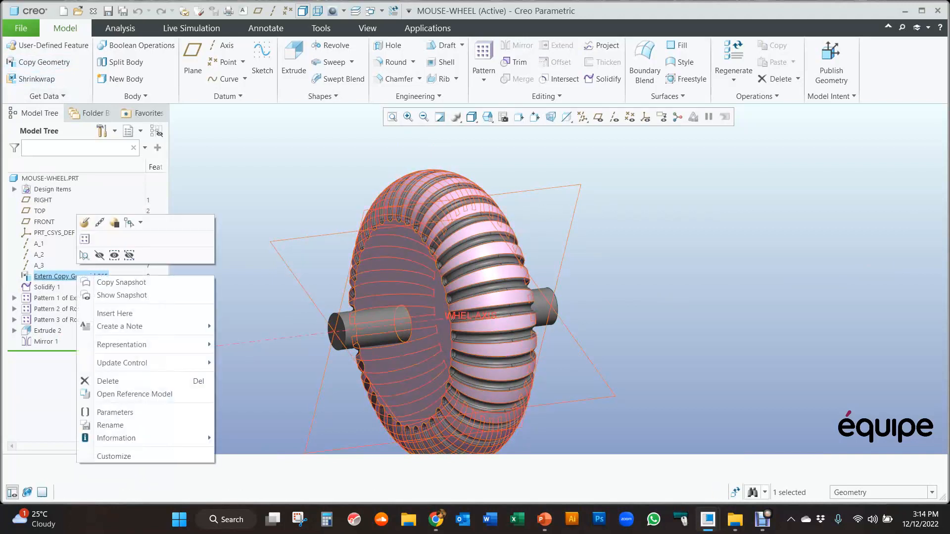
left_click(84, 223)
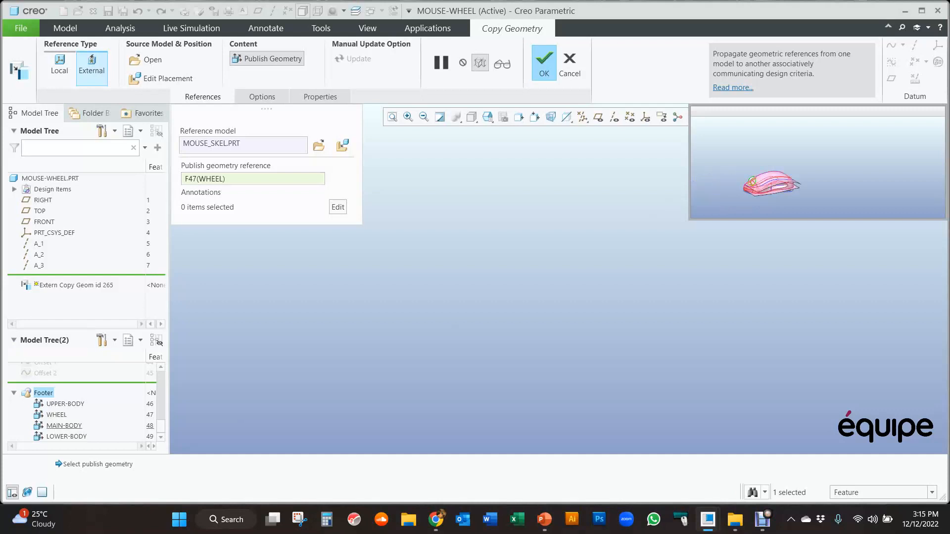
scroll(756, 179, "down", 2)
mouse_move(720, 139)
middle_mouse_down()
mouse_move(720, 163)
mouse_move(742, 163)
mouse_move(762, 183)
mouse_move(757, 170)
middle_mouse_up()
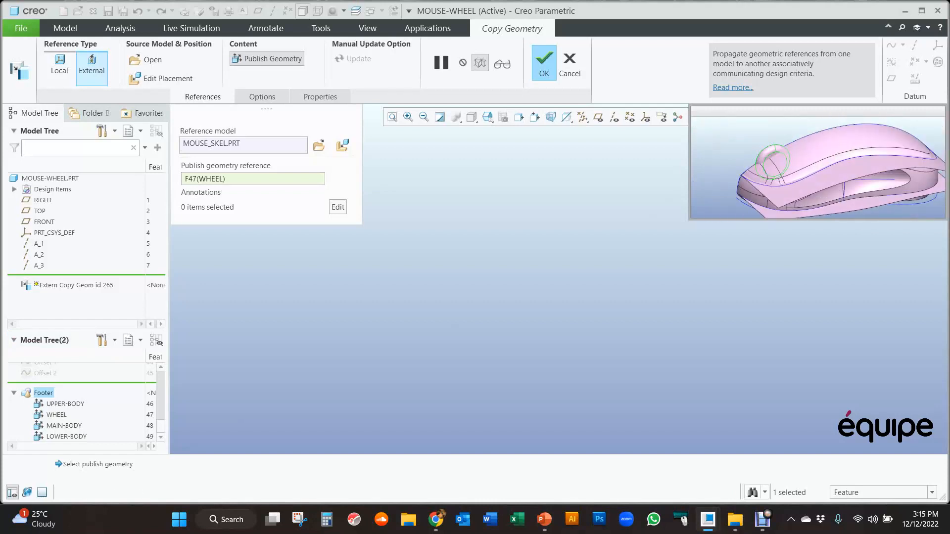
left_click(544, 64)
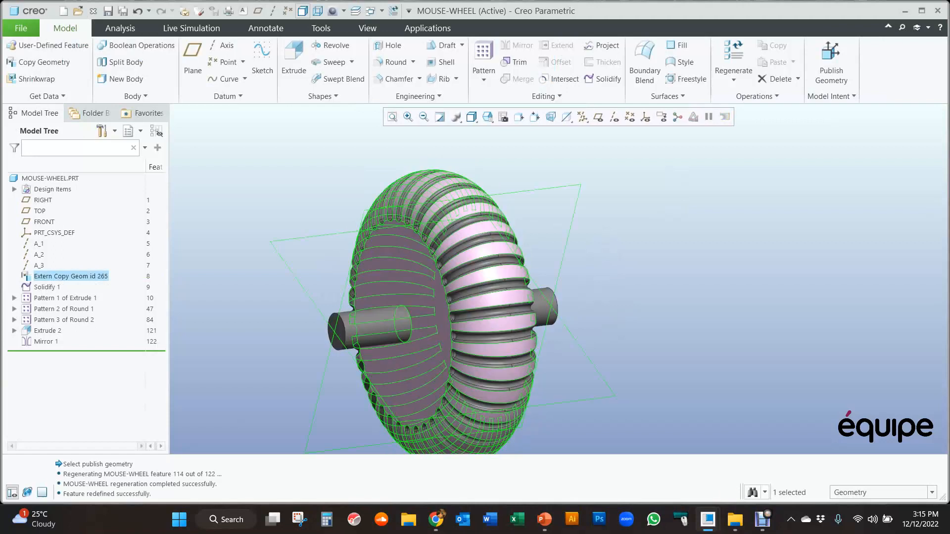
key("Escape")
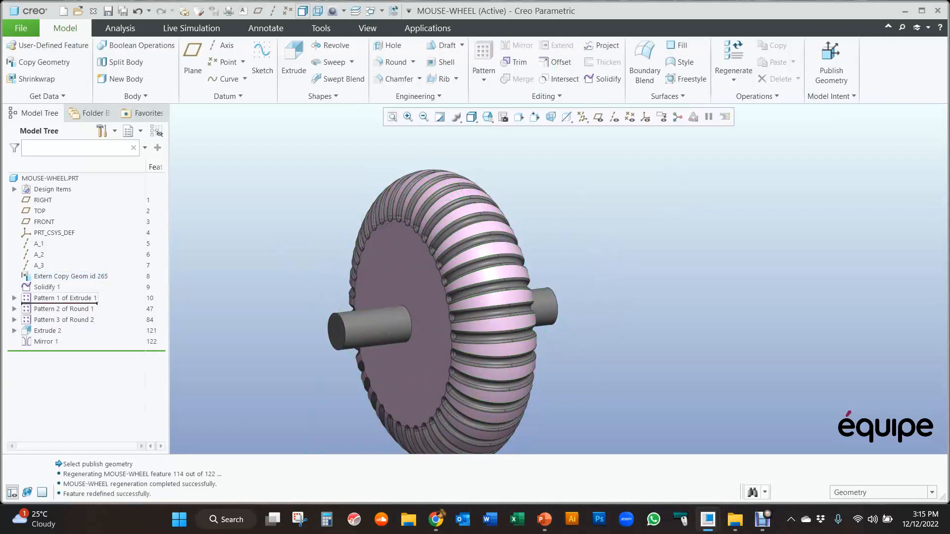
Roll the wheel part back to just after Extern Copy Geom id 265 and show its datum axes
left_click_drag(64, 280, 64, 282)
scroll(288, 384, "up", 4)
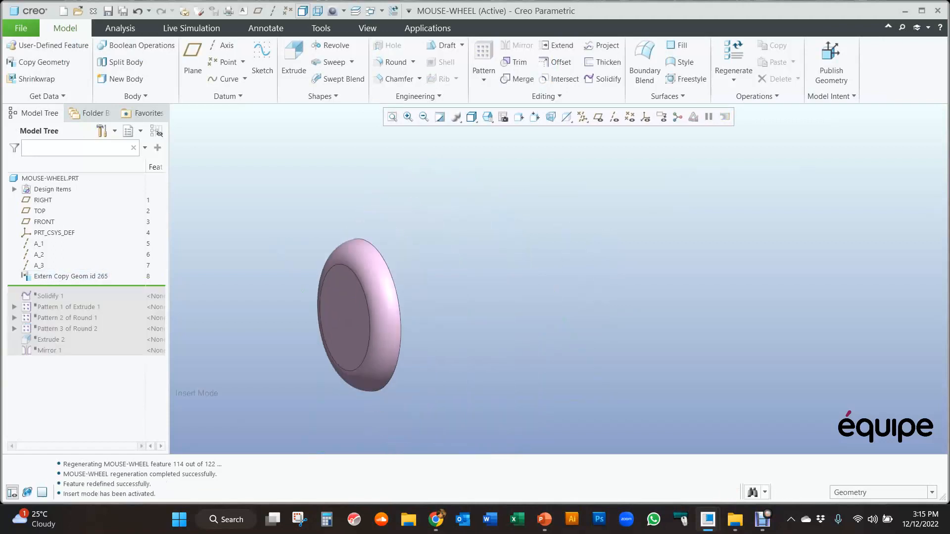
scroll(330, 373, "down", 4)
mouse_move(492, 318)
middle_mouse_down()
mouse_move(470, 322)
mouse_move(556, 328)
mouse_move(547, 276)
mouse_move(553, 301)
mouse_move(557, 287)
middle_mouse_up()
left_click(614, 117)
mouse_move(418, 377)
middle_mouse_down()
mouse_move(474, 375)
mouse_move(465, 369)
middle_mouse_up()
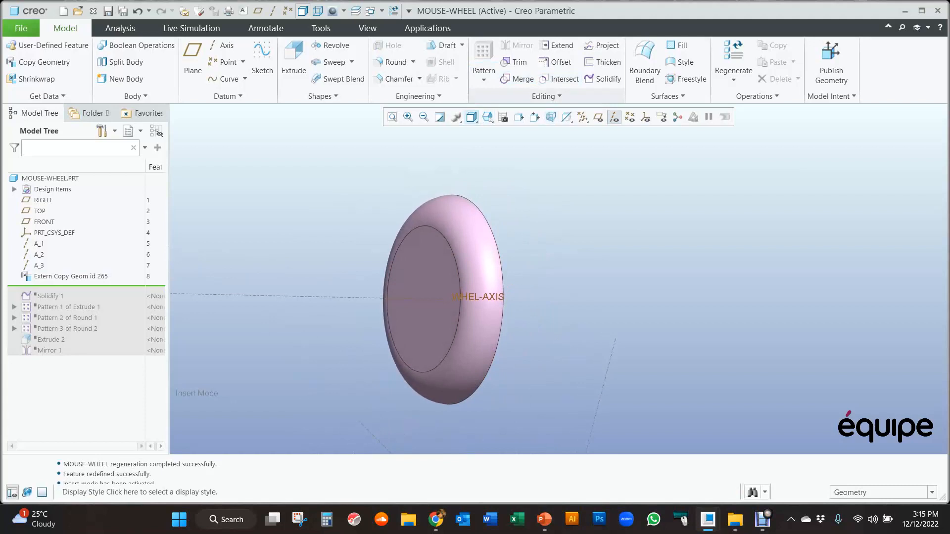
Examine the copied wheel surfaces in Wireframe display, then restore Shading With Edges
left_click(471, 117)
left_click(501, 195)
mouse_move(475, 346)
middle_mouse_down()
mouse_move(440, 426)
mouse_move(445, 409)
mouse_move(519, 414)
mouse_move(553, 435)
mouse_move(517, 431)
mouse_move(515, 377)
mouse_move(561, 356)
mouse_move(564, 394)
mouse_move(551, 383)
mouse_move(556, 395)
middle_mouse_up()
left_click(471, 117)
left_click(516, 145)
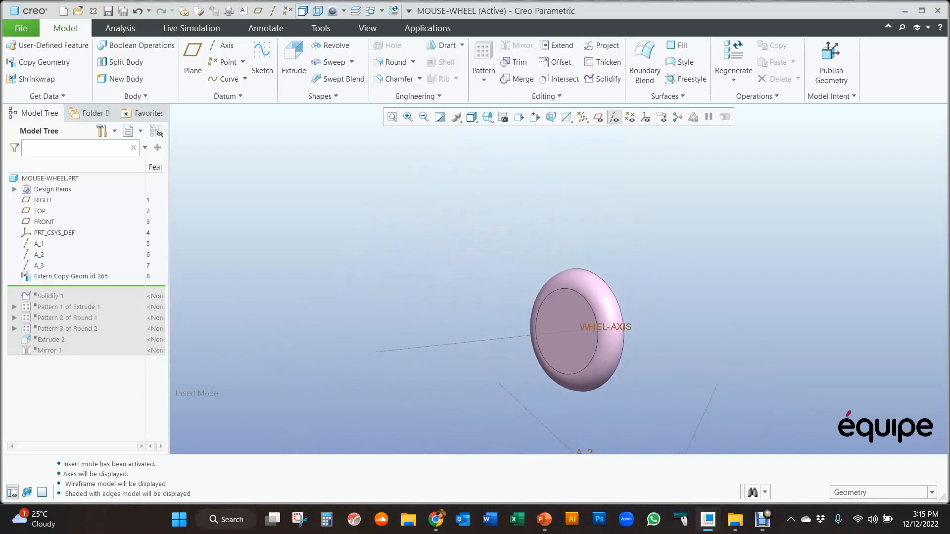
mouse_move(556, 395)
middle_mouse_down()
mouse_move(643, 365)
mouse_move(640, 377)
mouse_move(618, 367)
mouse_move(630, 365)
mouse_move(625, 378)
mouse_move(602, 387)
mouse_move(594, 363)
mouse_move(574, 381)
middle_mouse_up()
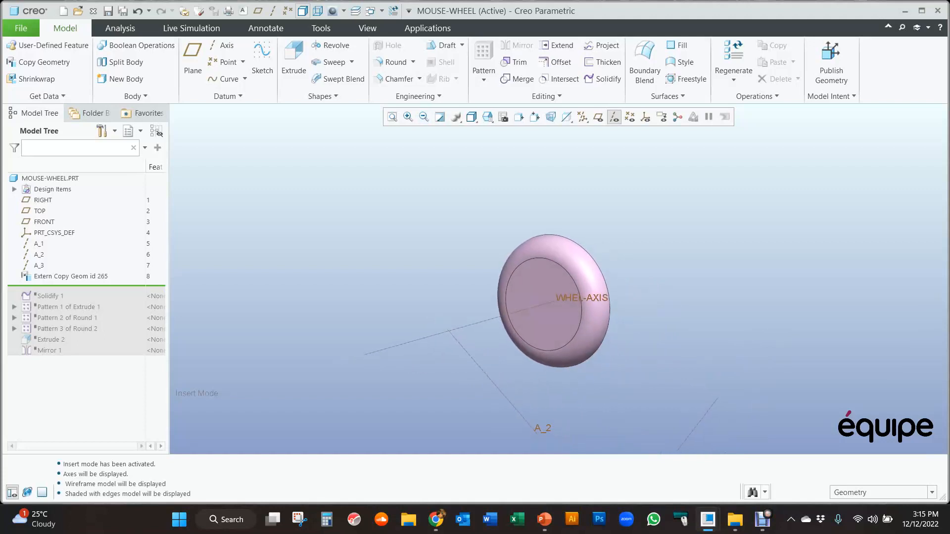
Roll the wheel forward past Solidify 1 and compare the body in Wireframe and Shading With Edges displays
left_click_drag(43, 295, 42, 300)
middle_click_drag(580, 368, 534, 395)
left_click(471, 117)
left_click(497, 197)
left_click(471, 116)
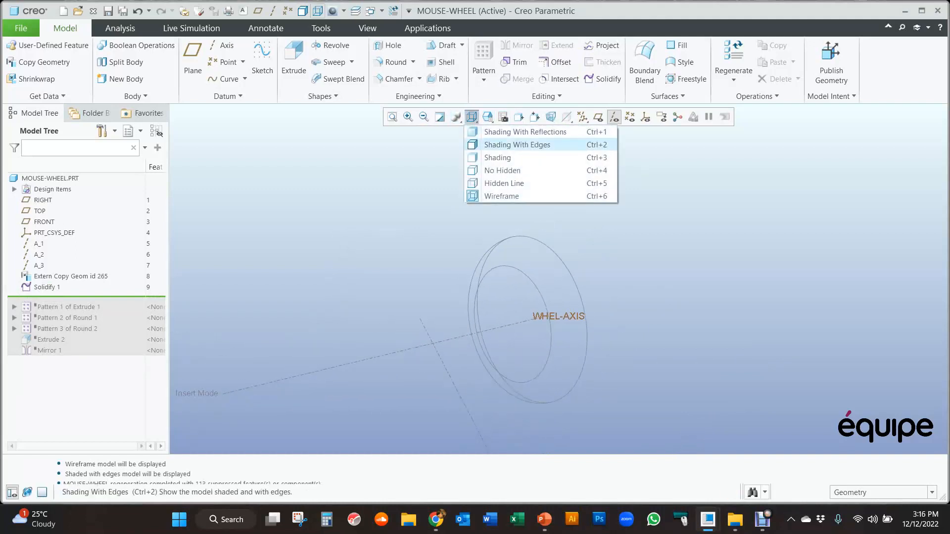
left_click(517, 144)
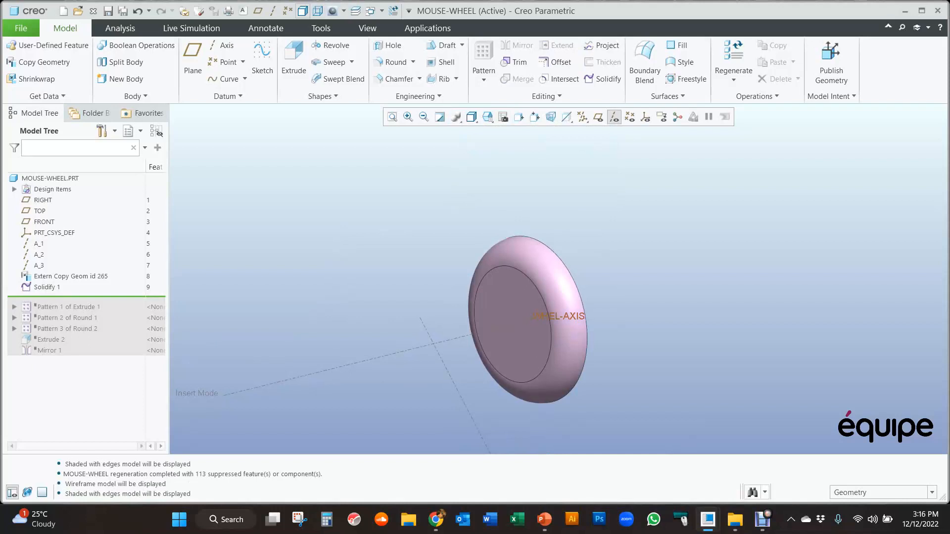
Roll the wheel forward through the Extrude 1, Round 1 and Round 2 patterns, Extrude 2 and Mirror 1, and view the finished part
left_click_drag(101, 312, 99, 308)
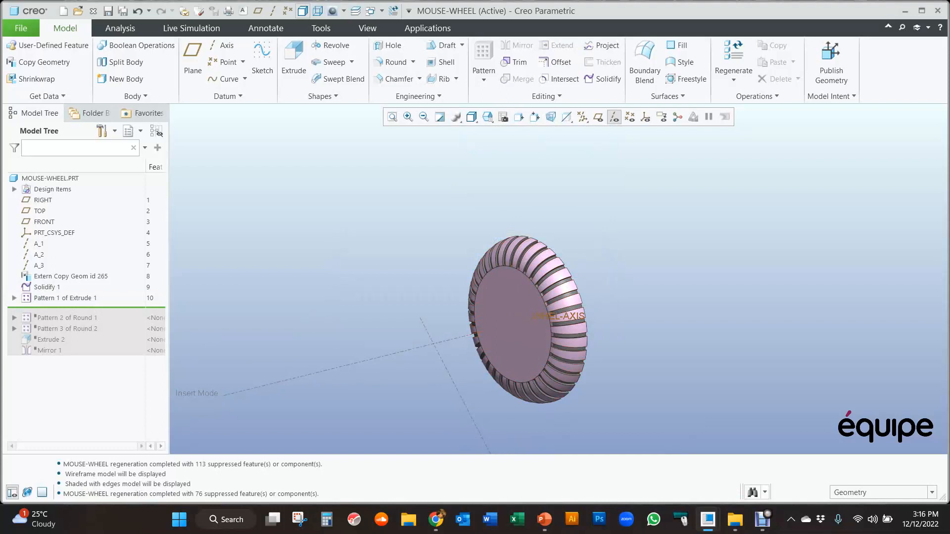
left_click_drag(98, 308, 98, 322)
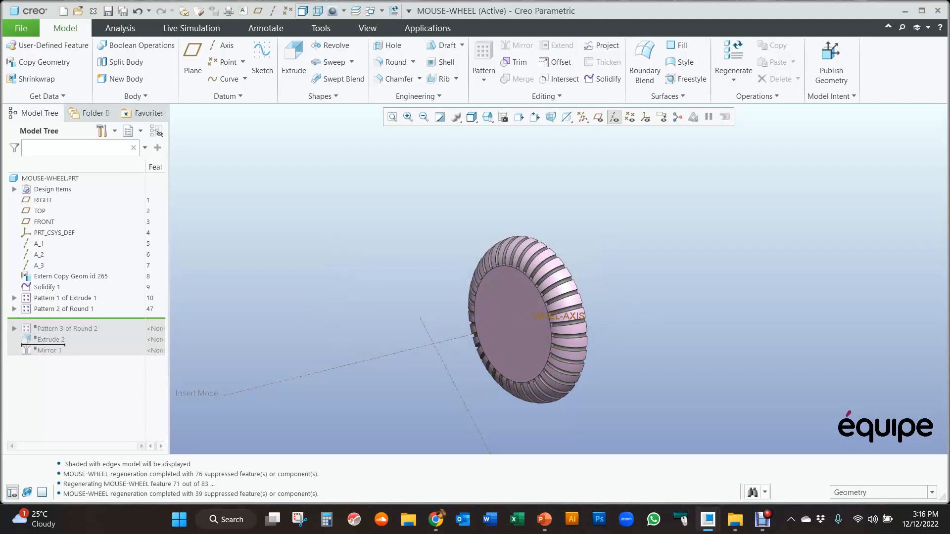
left_click_drag(49, 344, 49, 344)
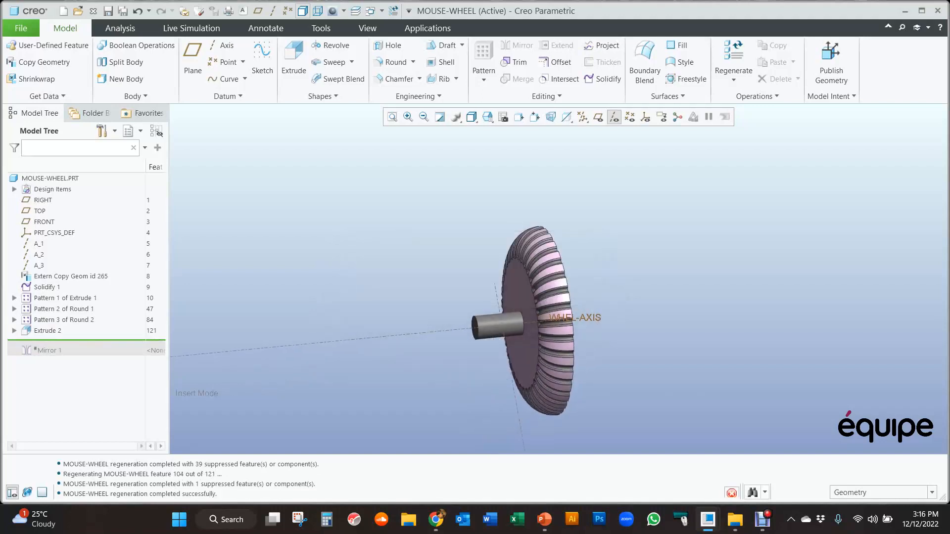
middle_click_drag(569, 418, 500, 346)
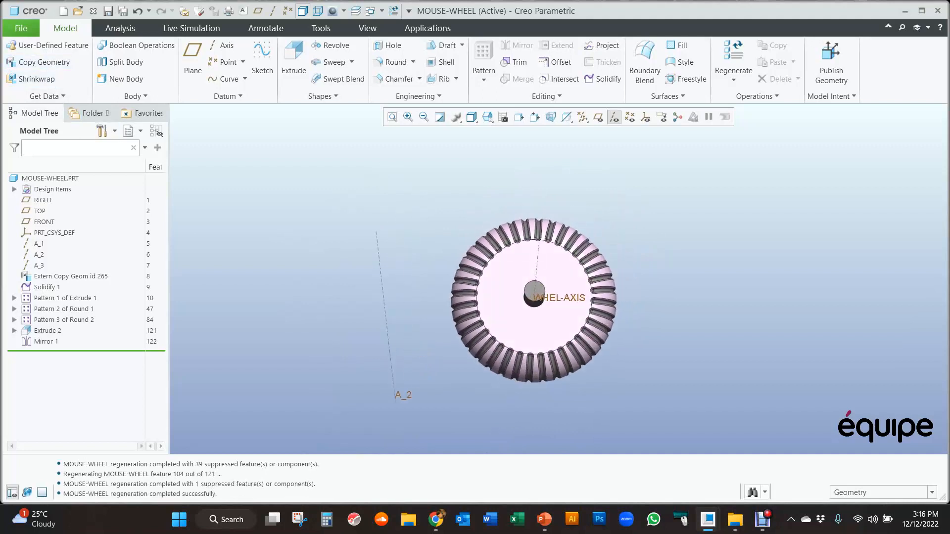
middle_click_drag(494, 391, 537, 385)
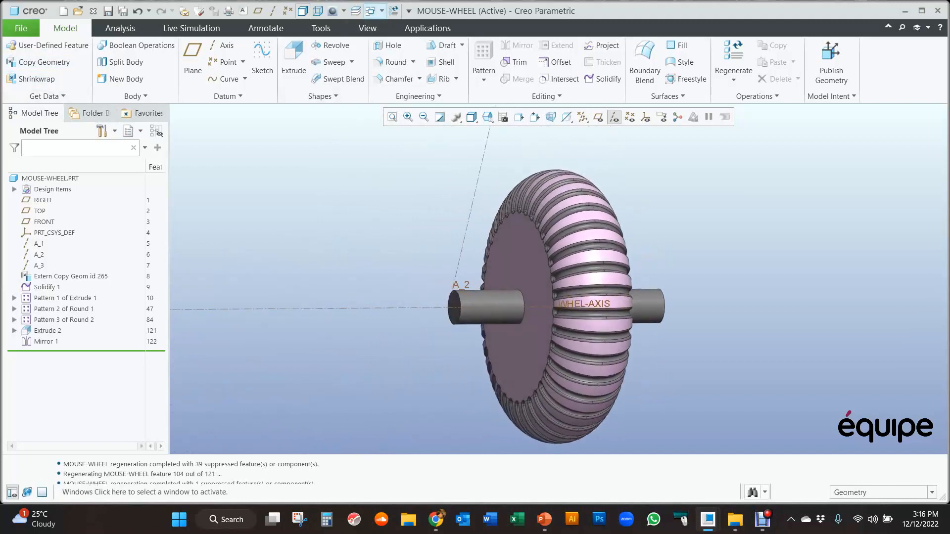
Switch back to the MOUSE.ASM window, hide the datum axes and view the underside of the mouse
left_click(381, 10)
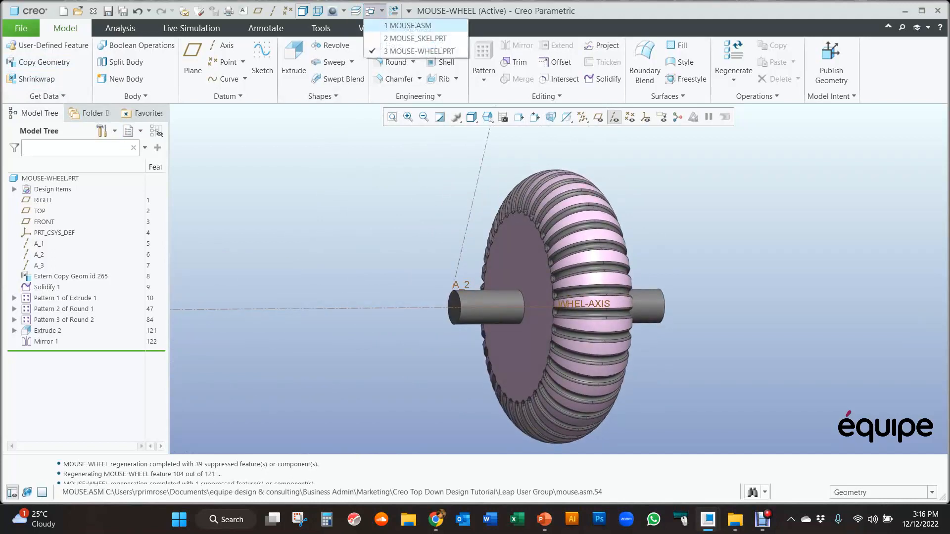
left_click(409, 25)
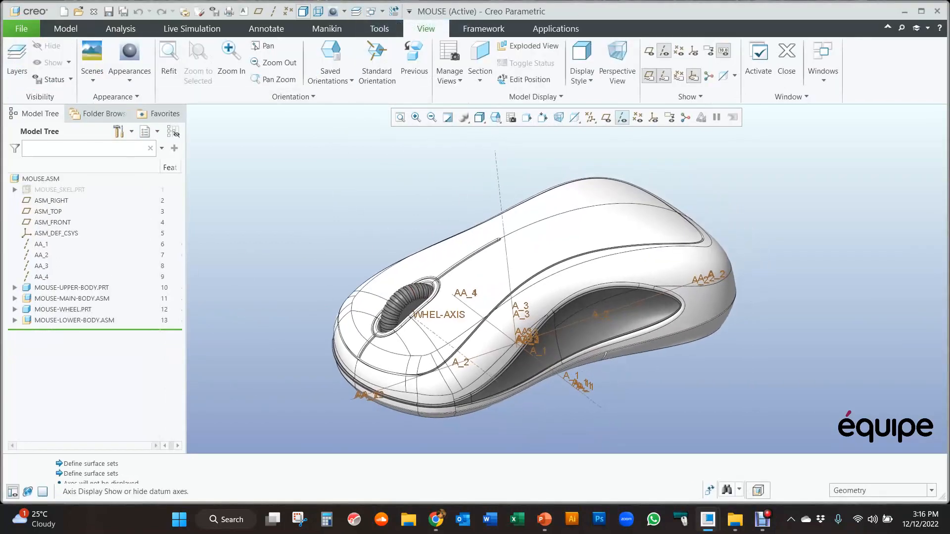
left_click(622, 117)
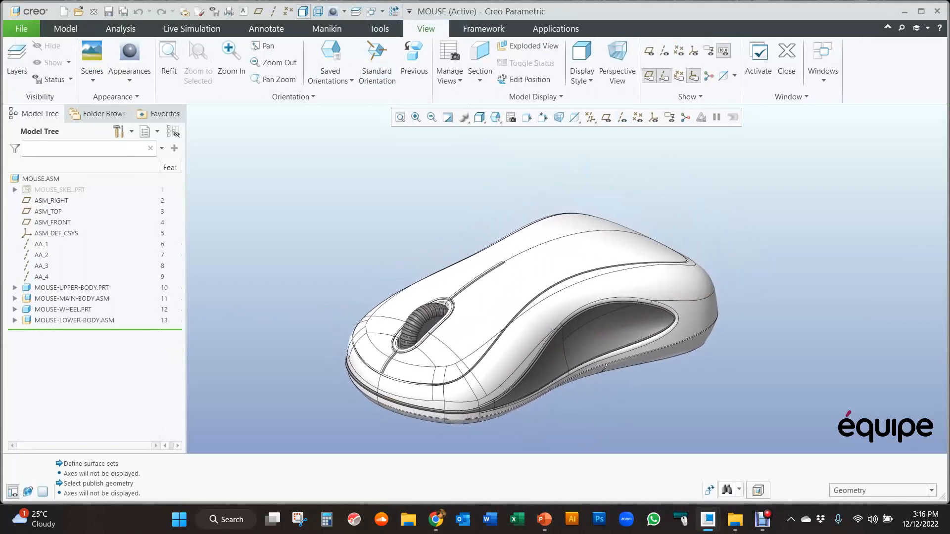
mouse_move(539, 272)
middle_mouse_down()
mouse_move(604, 257)
mouse_move(604, 220)
mouse_move(517, 220)
middle_mouse_up()
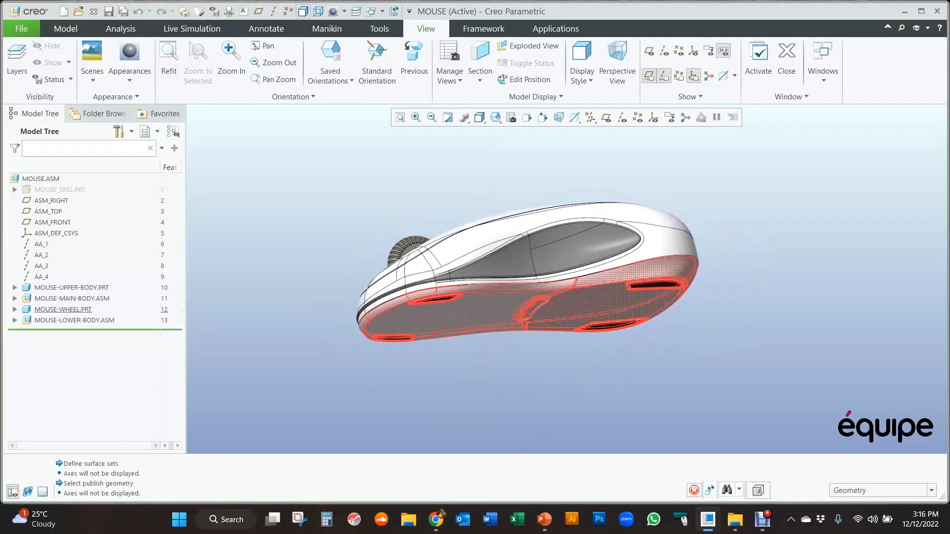
Open the MOUSE-LOWER-BODY subassembly in its own window and view its underside
left_click(74, 321)
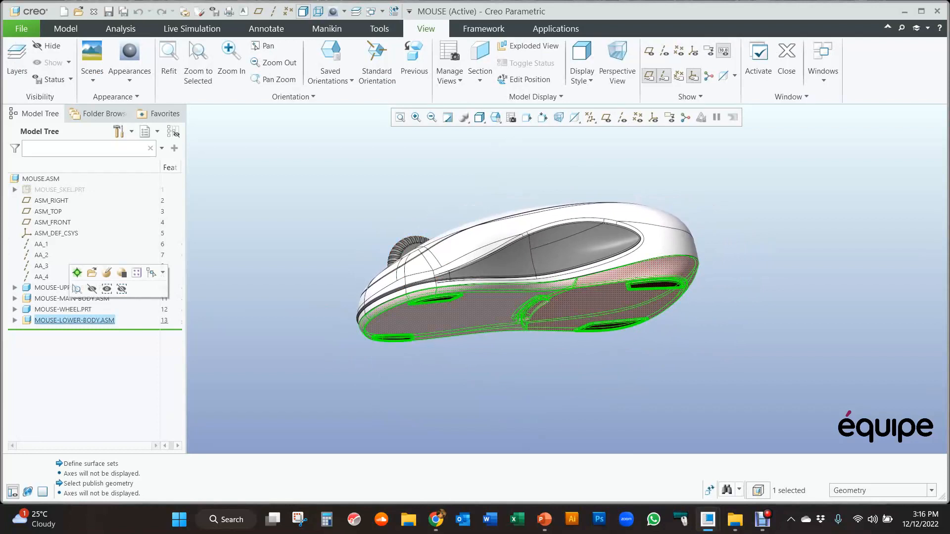
left_click(92, 272)
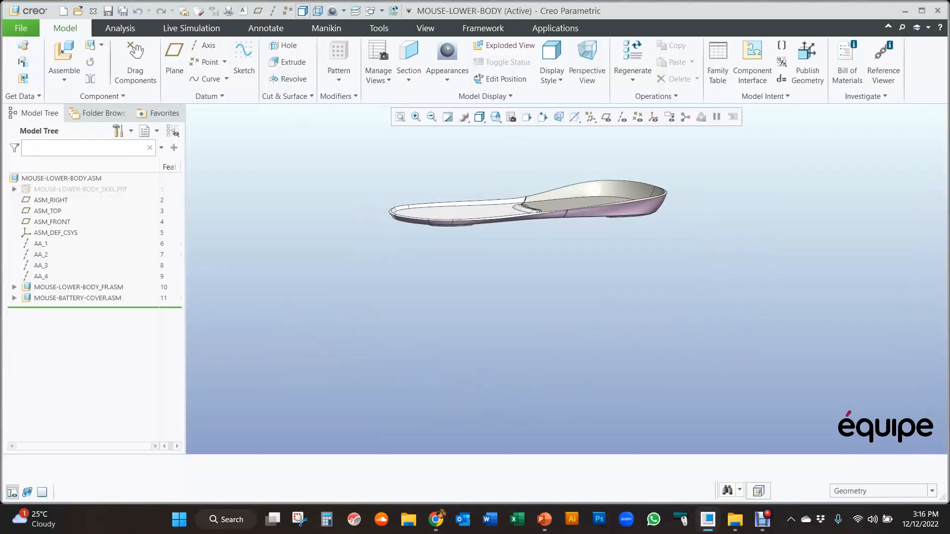
mouse_move(517, 289)
middle_mouse_down()
mouse_move(568, 333)
mouse_move(595, 312)
mouse_move(572, 298)
mouse_move(562, 332)
mouse_move(566, 300)
mouse_move(574, 366)
mouse_move(561, 309)
mouse_move(533, 296)
mouse_move(542, 312)
mouse_move(536, 346)
middle_mouse_up()
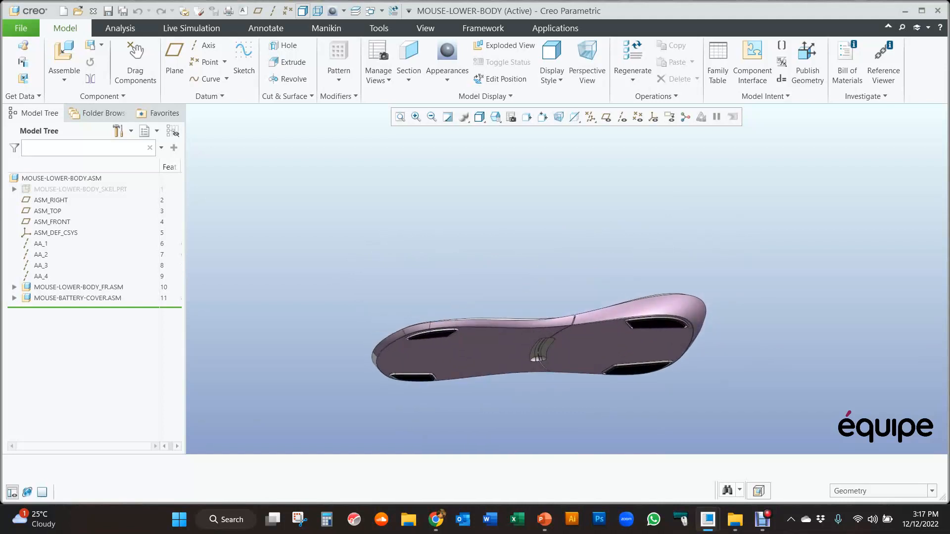
mouse_move(536, 347)
middle_mouse_down()
mouse_move(538, 359)
mouse_move(524, 333)
middle_mouse_up()
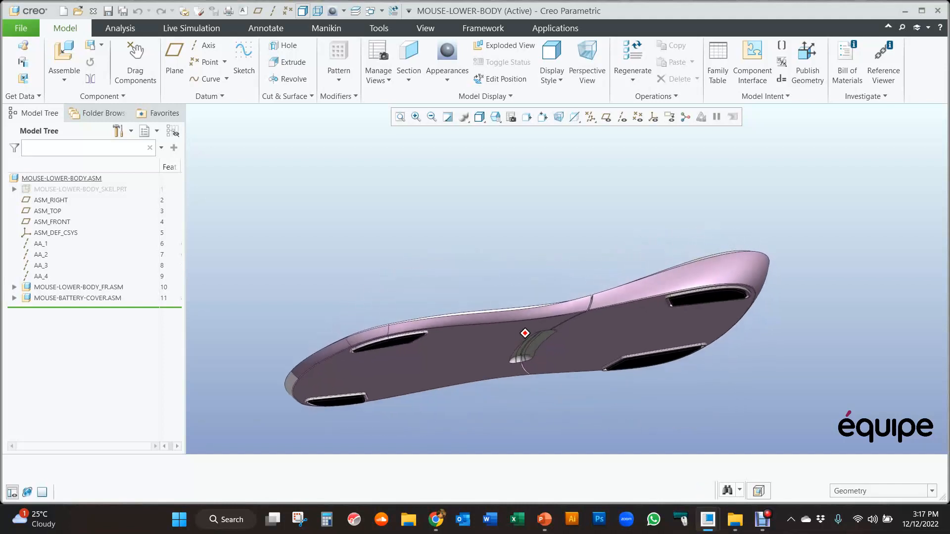
Open the MOUSE-LOWER-BODY_SKEL part from the lower body subassembly in its own window
left_click(80, 189)
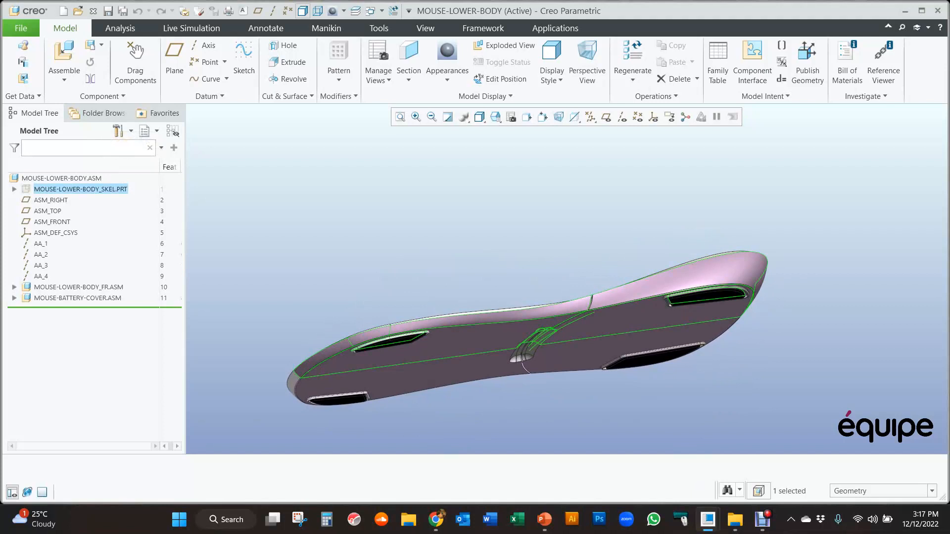
right_click(94, 189)
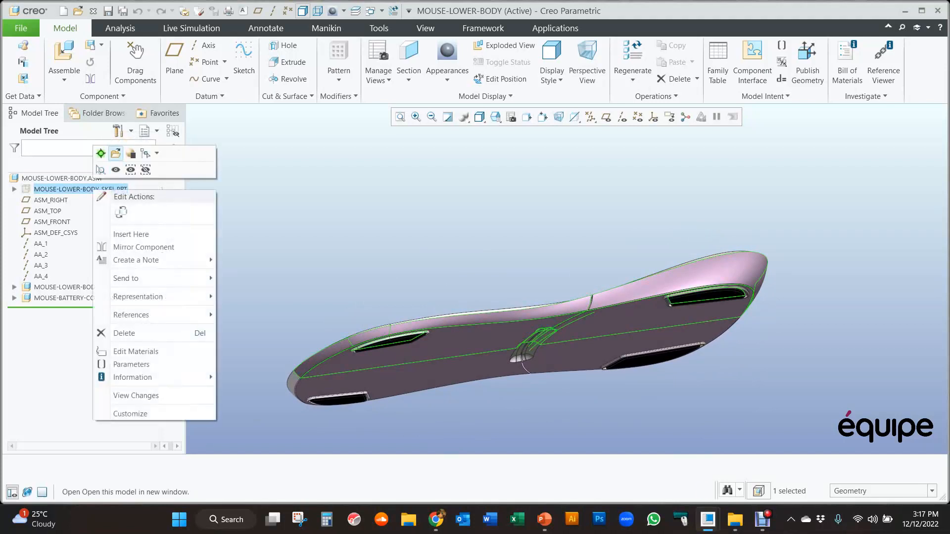
left_click(115, 154)
middle_click_drag(566, 274, 572, 319)
Select Extern Copy Geom id 265 in the lower body skeleton, show the surface and copy geometry layers, and view the copied surfaces
left_click(86, 276)
key("s")
key("h")
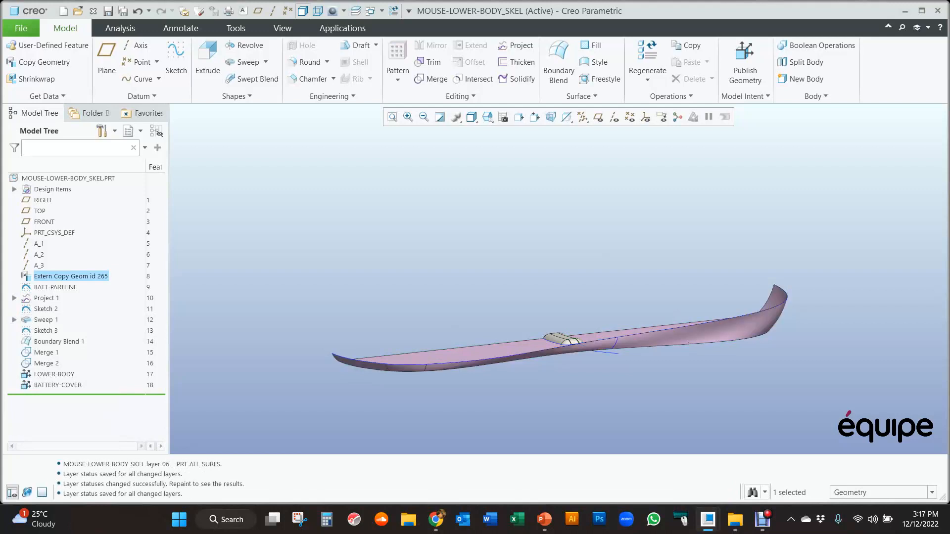
mouse_move(567, 337)
middle_mouse_down()
mouse_move(619, 333)
mouse_move(627, 321)
mouse_move(591, 321)
middle_mouse_up()
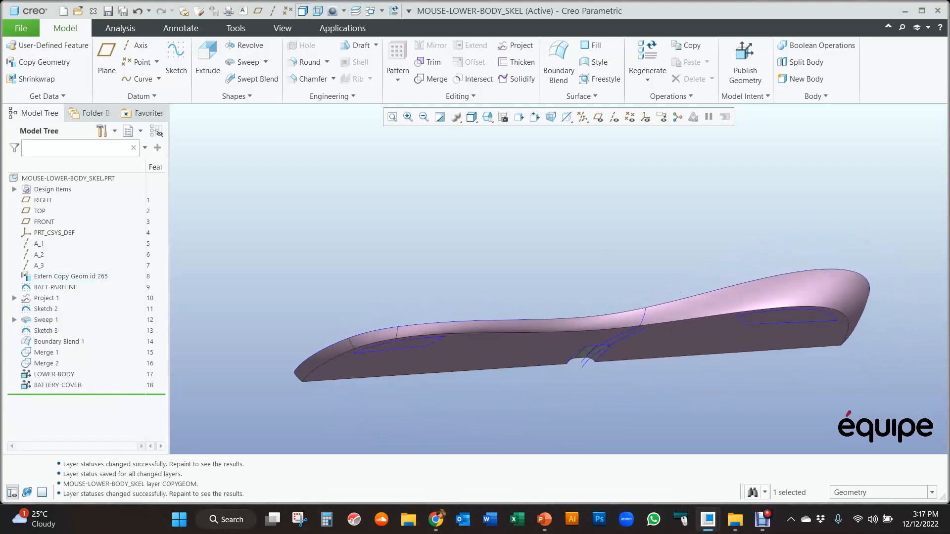
Roll the lower body skeleton back to Extern Copy Geom id 265, then forward past Project 1 to view the projected battery parting line
left_click_drag(65, 279, 65, 282)
middle_click_drag(596, 322, 585, 280)
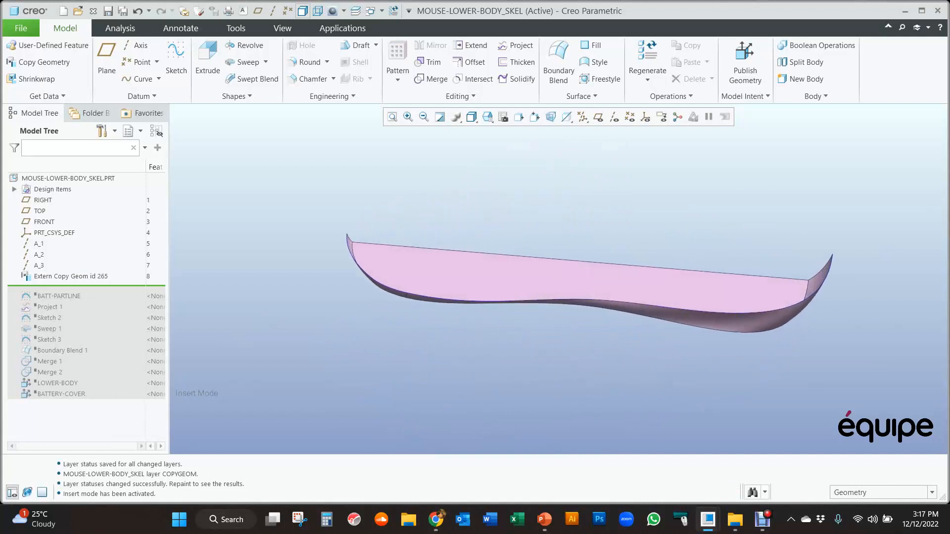
left_click_drag(51, 300, 43, 311)
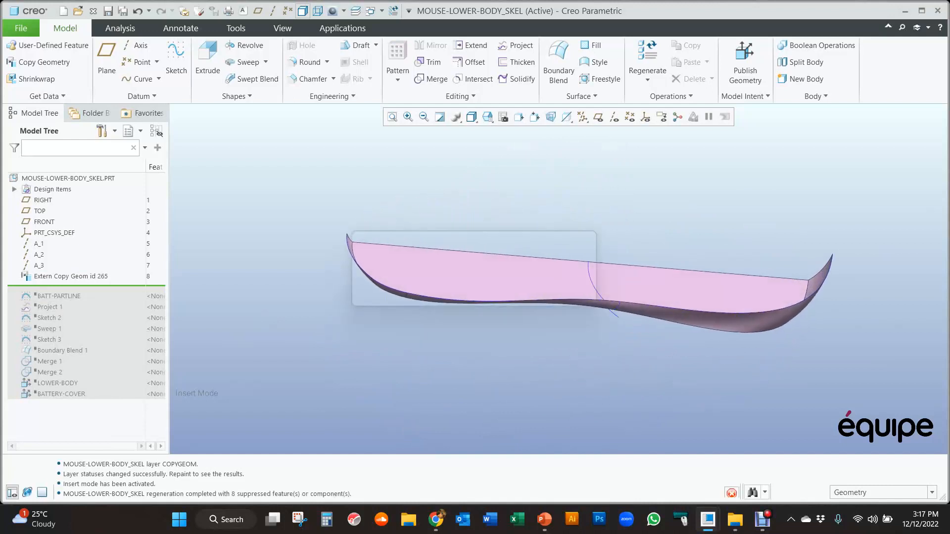
middle_click_drag(587, 281, 587, 257)
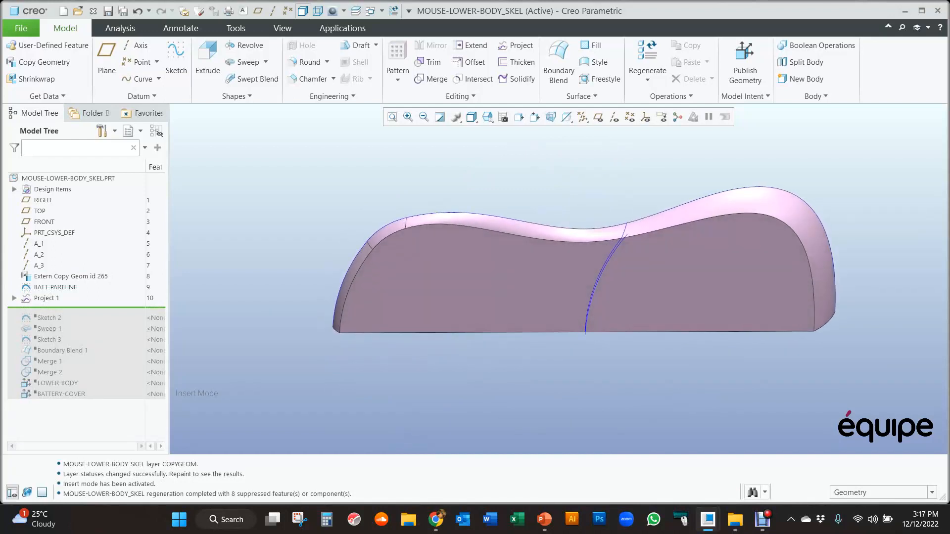
mouse_move(587, 258)
middle_mouse_down()
mouse_move(574, 273)
mouse_move(517, 292)
middle_mouse_up()
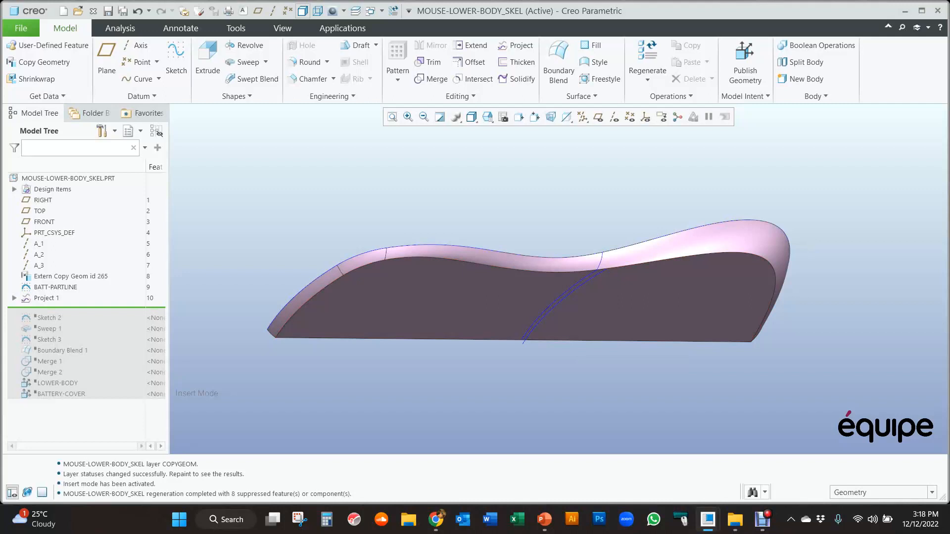
Roll the skeleton forward past Boundary Blend 1 and then Merge 2, and view the finger recess closely
left_click_drag(54, 307, 55, 355)
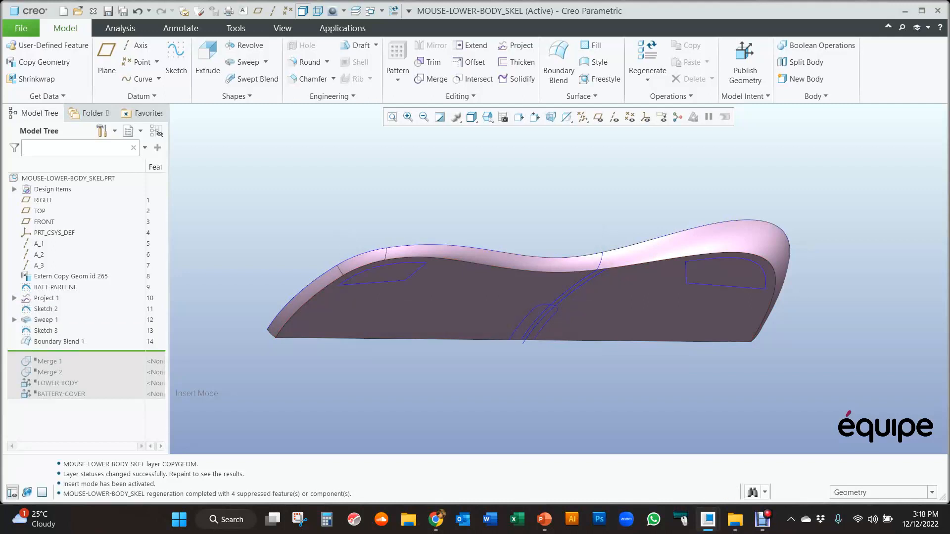
left_click_drag(42, 367, 42, 377)
scroll(534, 311, "up", 5)
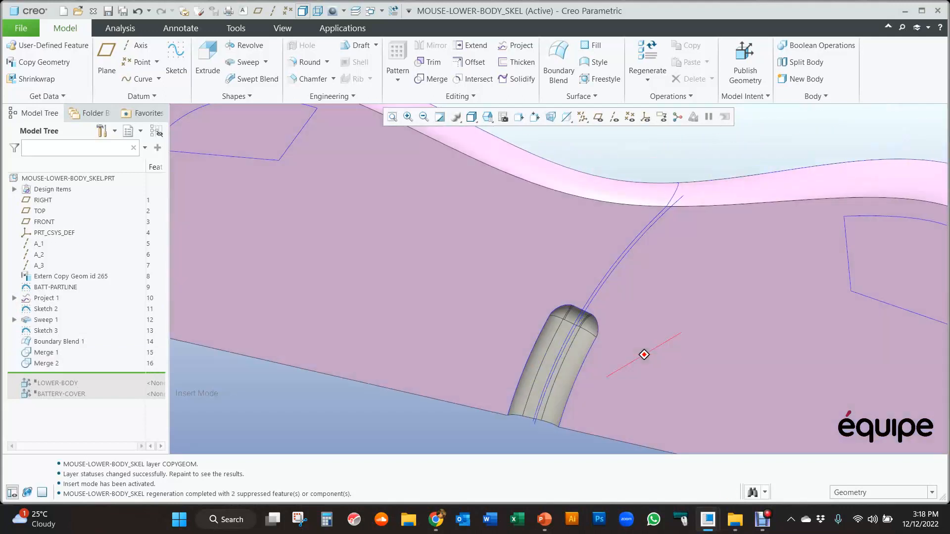
Inspect the merged finger recess and roll the lower body skeleton forward past the LOWER-BODY and BATTERY-COVER publish geometry
middle_click_drag(644, 354, 534, 222)
scroll(534, 222, "up", 3)
scroll(529, 373, "down", 4)
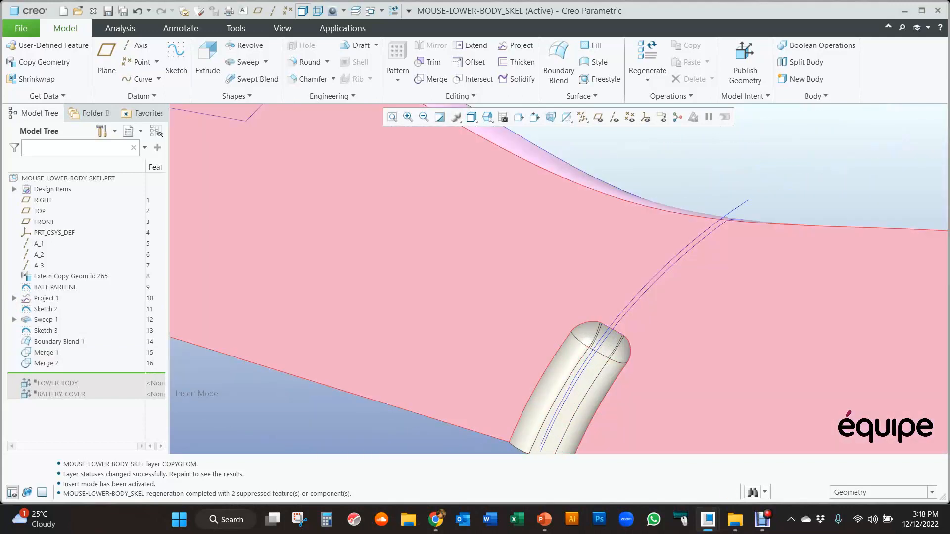
scroll(643, 246, "down", 2)
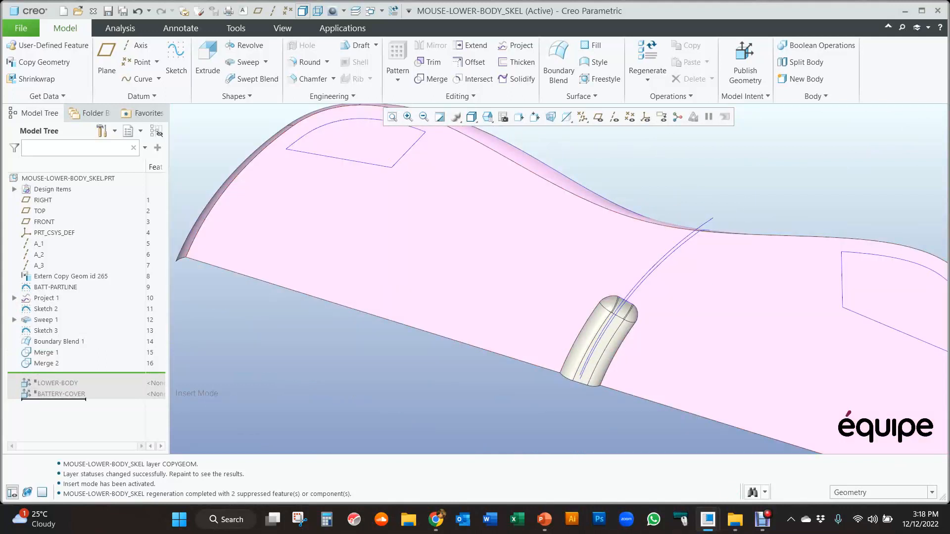
left_click_drag(53, 398, 53, 399)
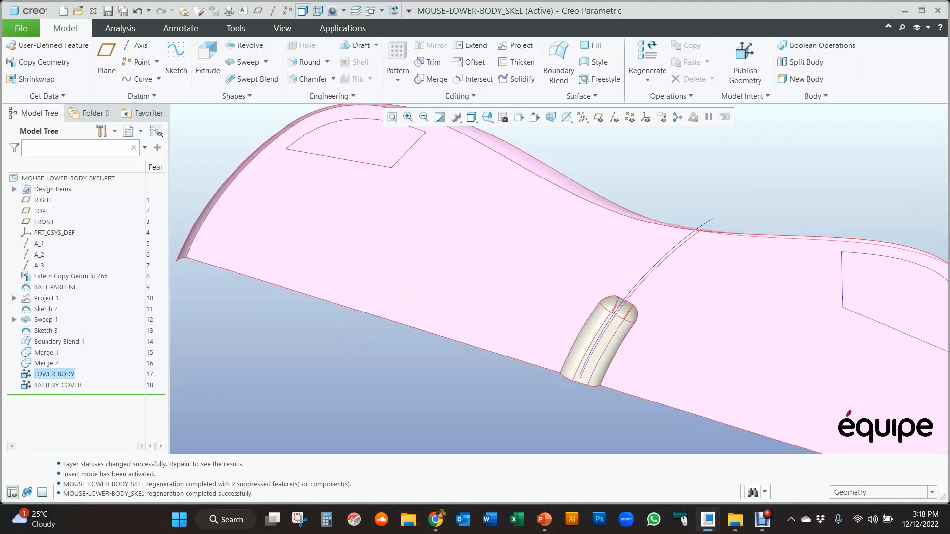
Select the LOWER-BODY and BATTERY-COVER publish geometries in turn to compare the geometry each one contains, and clear the selection
left_click(47, 341)
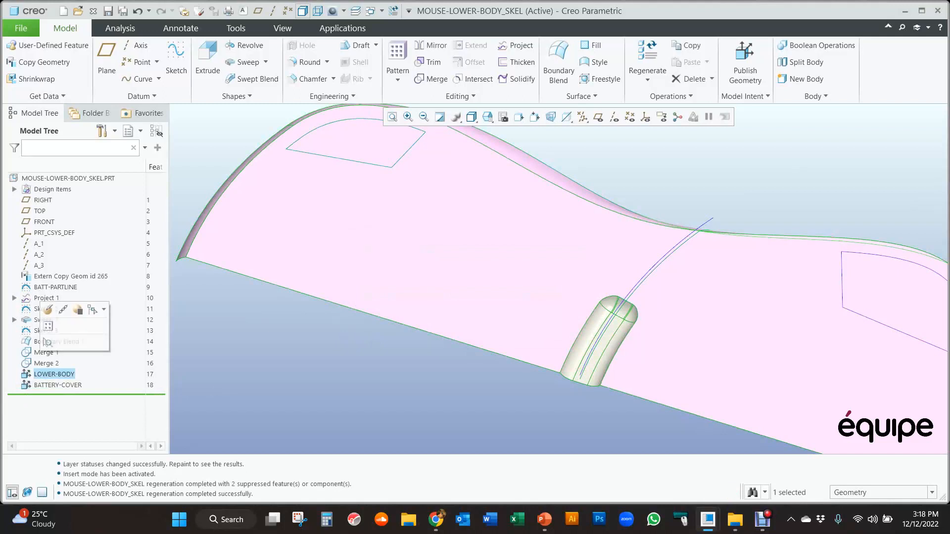
scroll(282, 431, "up", 2)
middle_click_drag(278, 434, 276, 472)
left_click(57, 385)
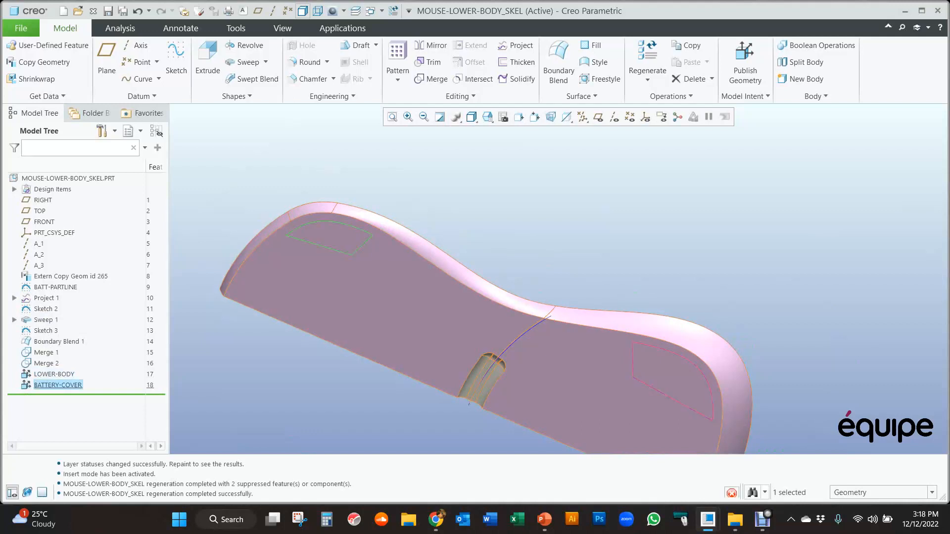
scroll(339, 376, "up", 2)
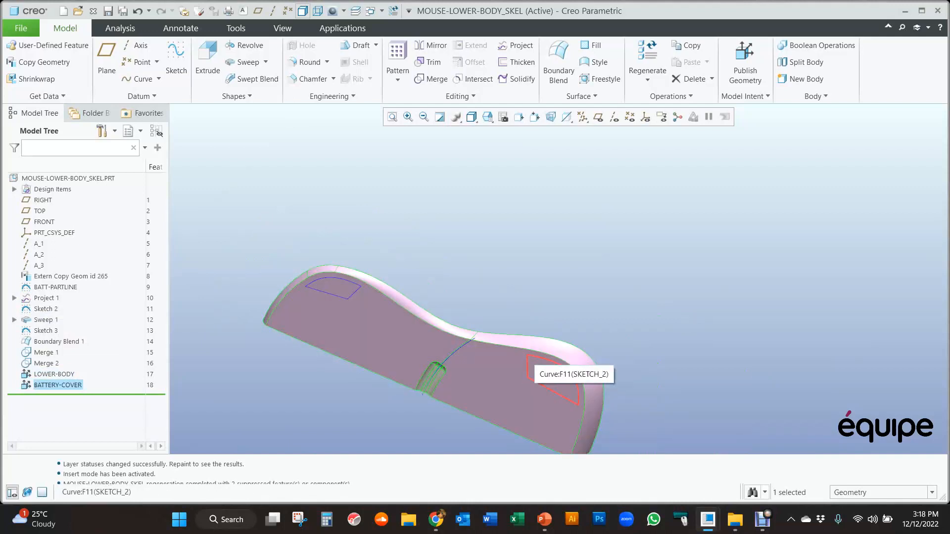
key("ctrl+g")
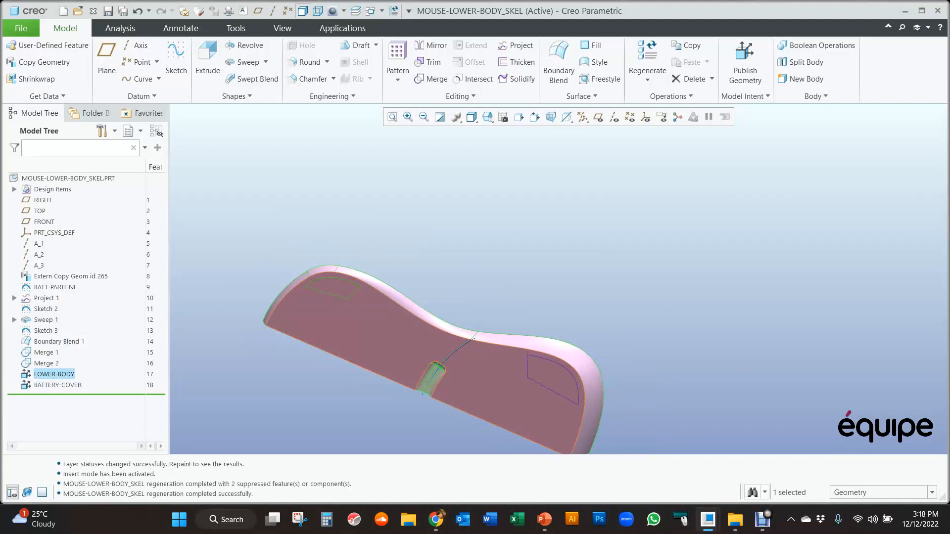
key("ctrl+g")
key("ctrl+g")
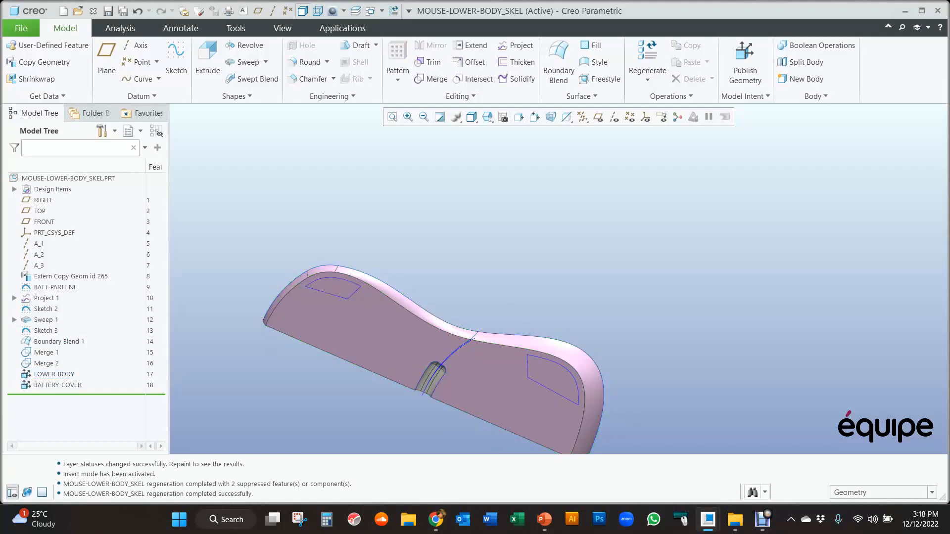
Switch to the MOUSE-LOWER-BODY assembly and open its MOUSE-LOWER-BODY_FR subassembly in its own window
left_click(374, 11)
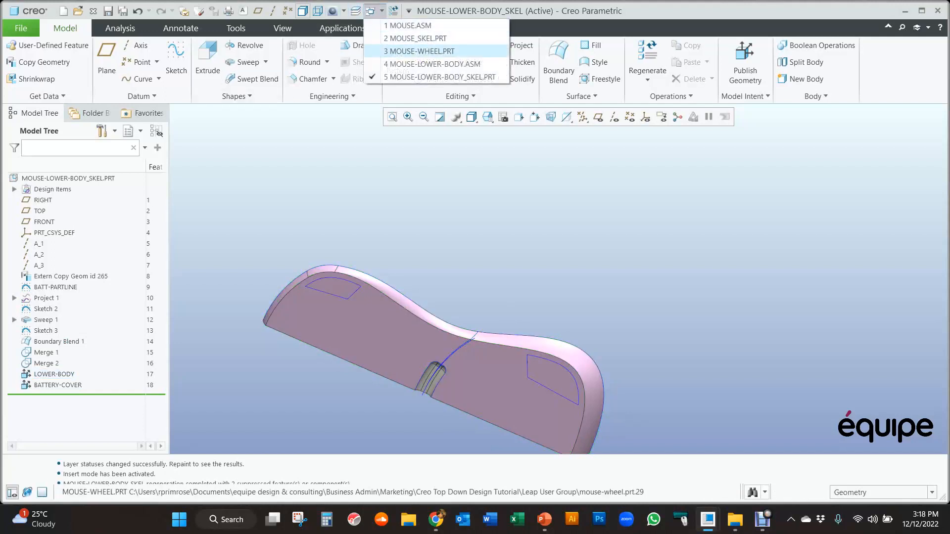
left_click(435, 64)
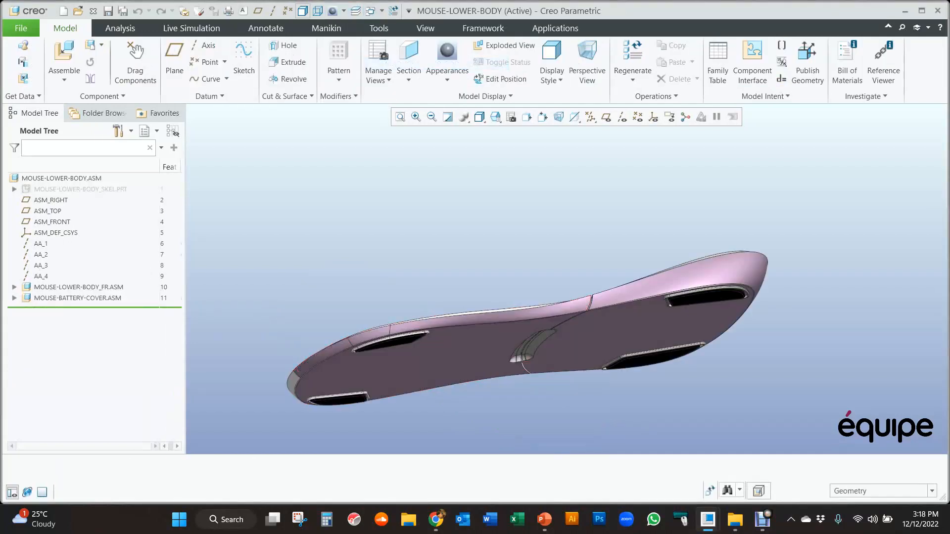
left_click(14, 287)
left_click(53, 287)
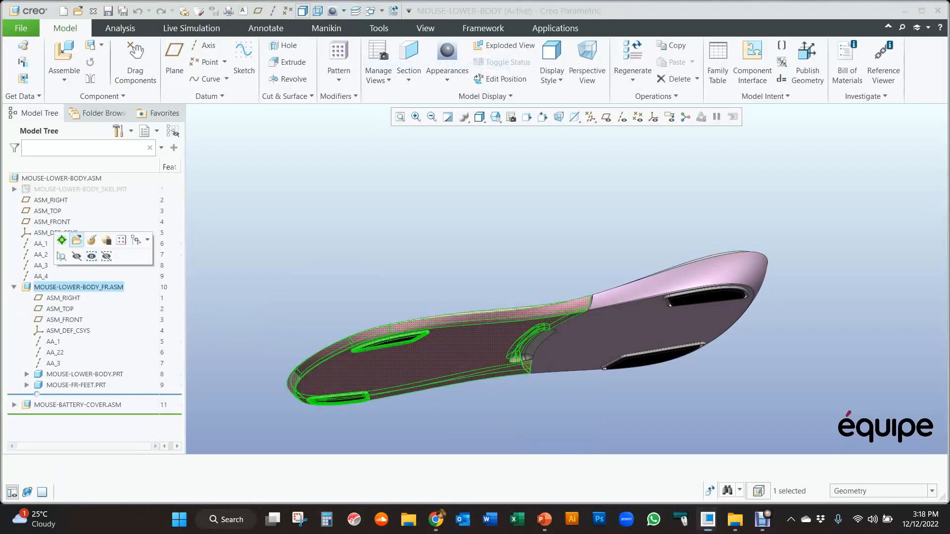
left_click(76, 240)
middle_click_drag(518, 352, 517, 337)
scroll(235, 201, "up", 2)
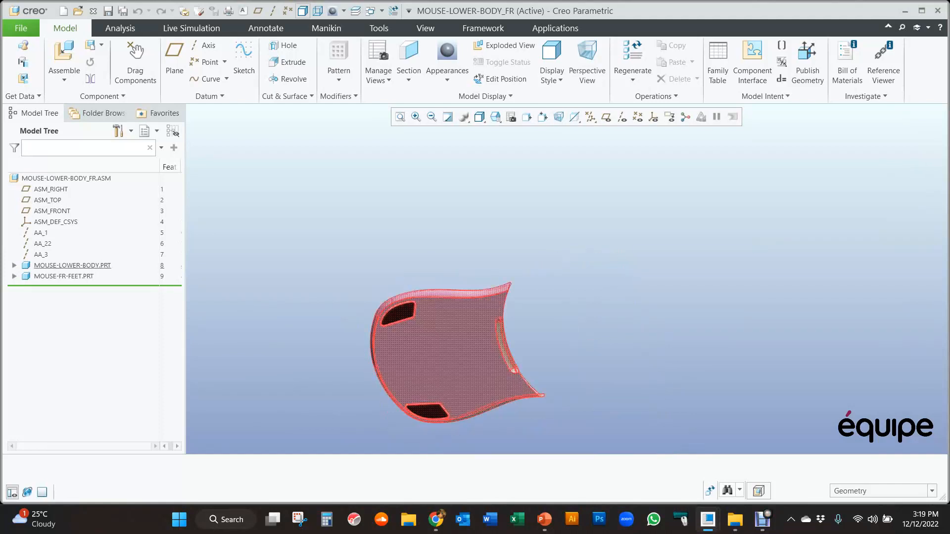
Open the MOUSE-LOWER-BODY part from the subassembly in its own window and select its Extern Copy Geom id 265
left_click(82, 215)
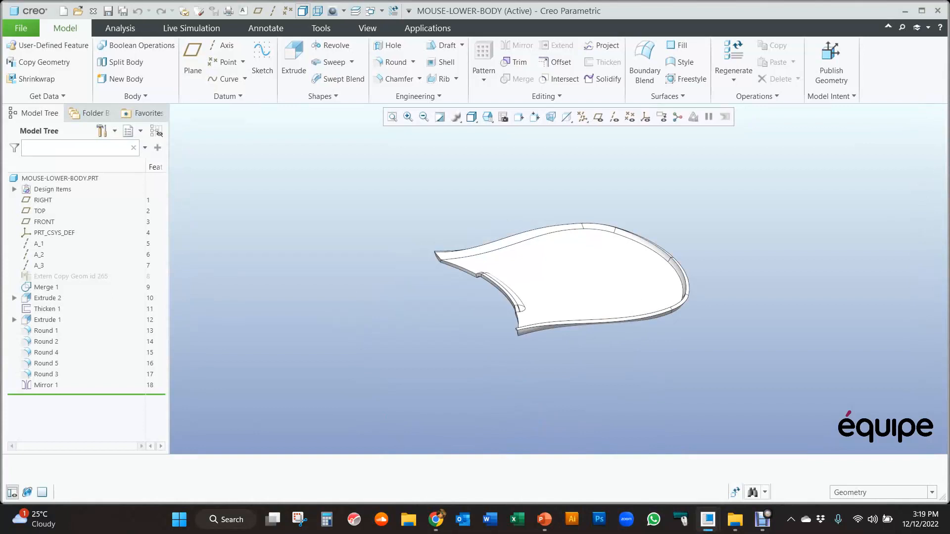
middle_click_drag(336, 378, 337, 371)
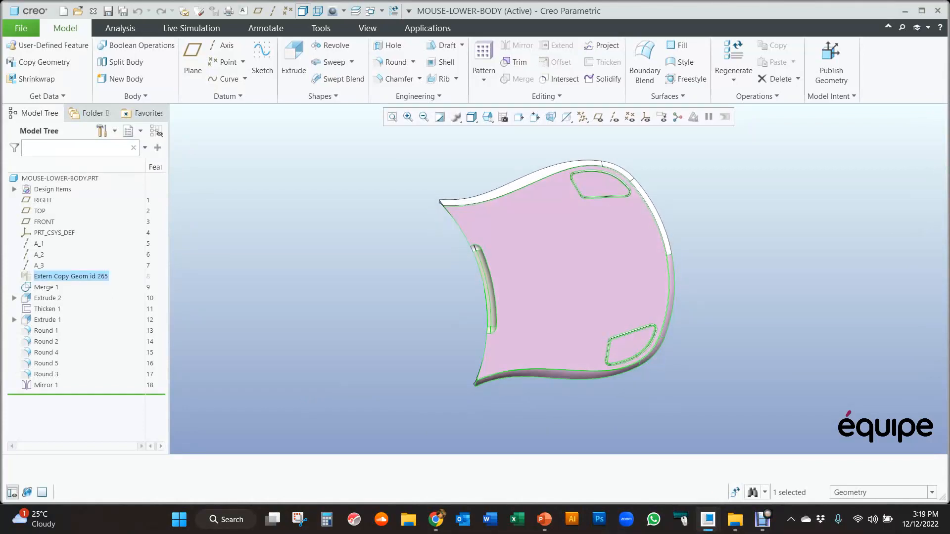
scroll(609, 195, "down", 3)
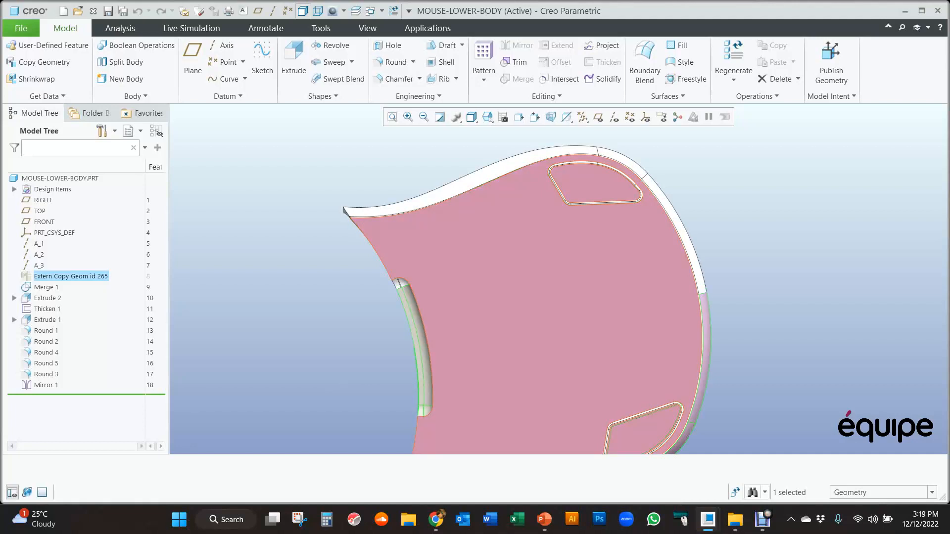
Examine the lower body part's copied surfaces and thickened shell around the finger recess from both sides, and clear the selection
mouse_move(280, 276)
middle_mouse_down()
mouse_move(356, 285)
mouse_move(347, 321)
mouse_move(316, 258)
mouse_move(341, 282)
mouse_move(376, 435)
middle_mouse_up()
scroll(597, 366, "up", 3)
scroll(408, 268, "down", 3)
scroll(308, 253, "down", 2)
scroll(385, 450, "up", 4)
scroll(488, 349, "down", 4)
scroll(475, 354, "up", 3)
mouse_move(472, 263)
middle_mouse_down()
mouse_move(541, 269)
mouse_move(541, 233)
mouse_move(543, 316)
mouse_move(540, 293)
mouse_move(598, 295)
mouse_move(655, 314)
mouse_move(663, 339)
mouse_move(642, 348)
mouse_move(644, 295)
mouse_move(697, 294)
mouse_move(712, 261)
mouse_move(691, 282)
mouse_move(690, 262)
middle_mouse_up()
key("Escape")
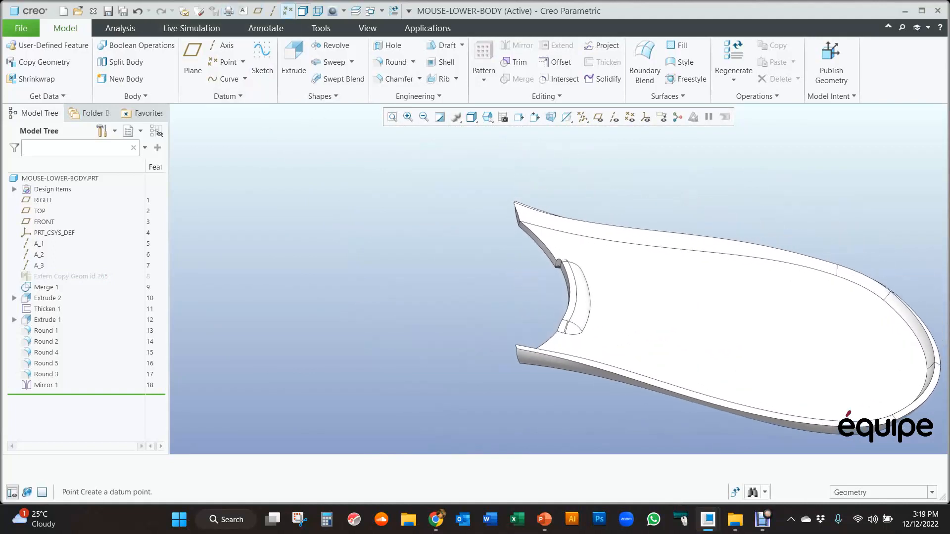
Return through MOUSE-LOWER-BODY_FR to the MOUSE-LOWER-BODY assembly and view the feet, finger recess and parting line from underneath
left_click(408, 11)
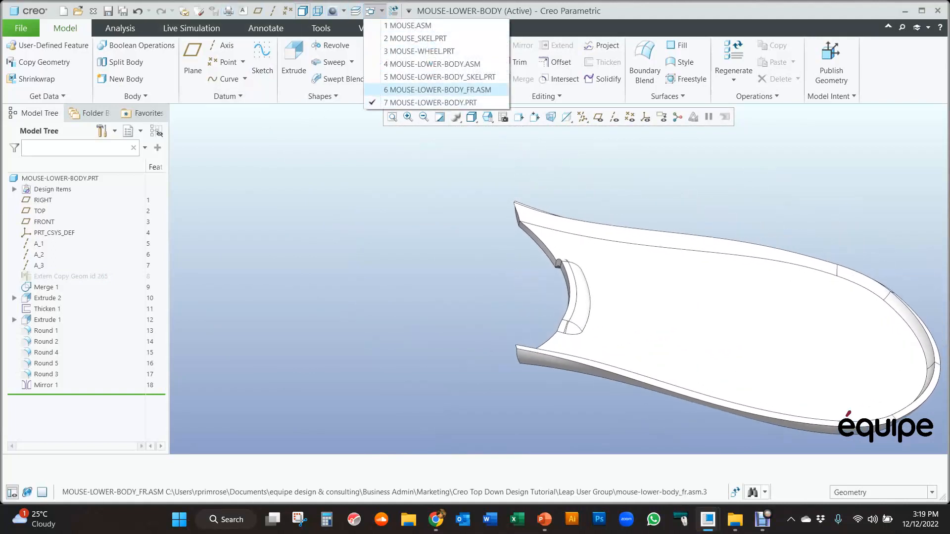
left_click(436, 89)
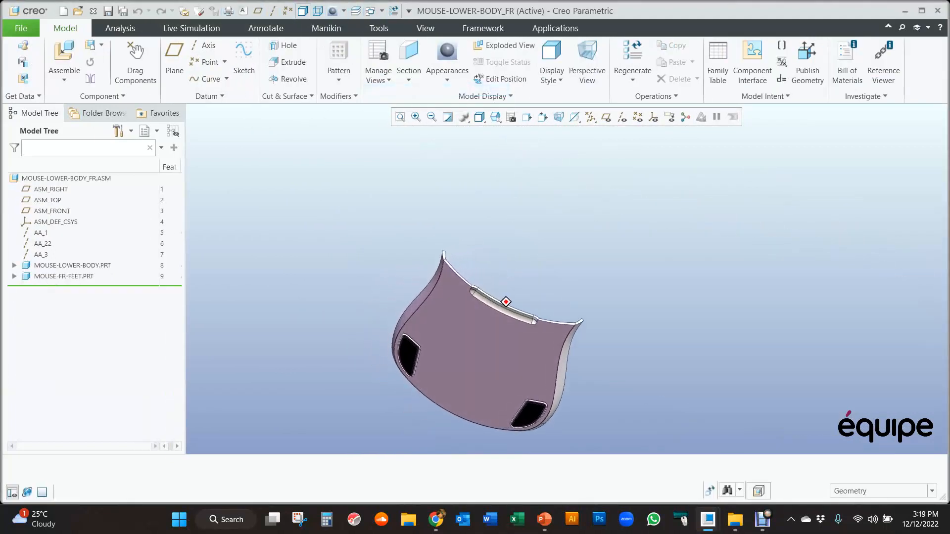
left_click(374, 11)
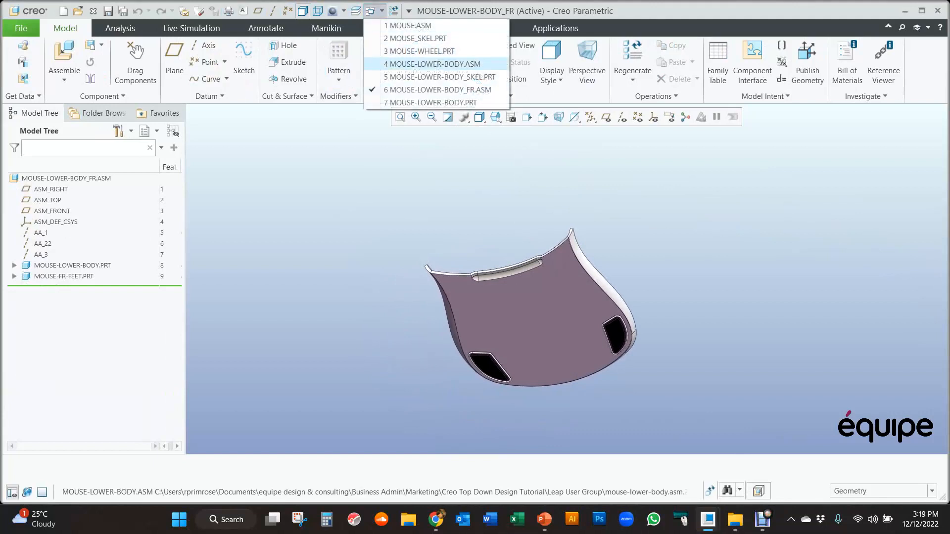
left_click(432, 64)
mouse_move(516, 361)
middle_mouse_down()
mouse_move(549, 320)
mouse_move(581, 243)
mouse_move(568, 283)
mouse_move(512, 339)
middle_mouse_up()
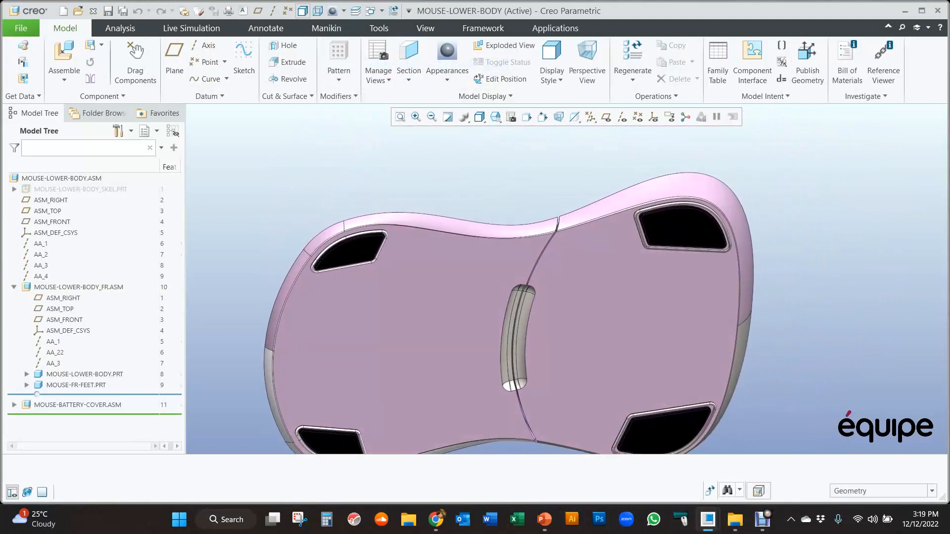
middle_click_drag(565, 274, 465, 313)
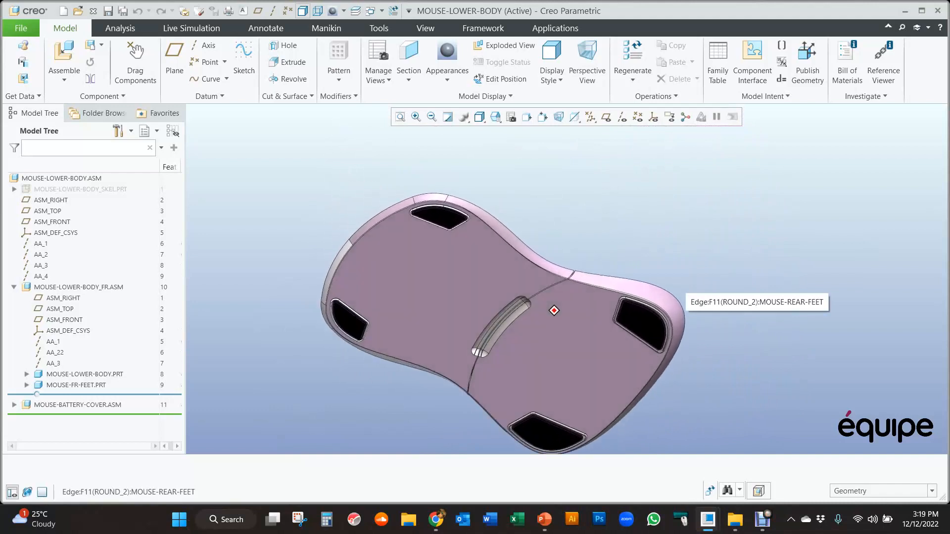
middle_click_drag(554, 310, 505, 295)
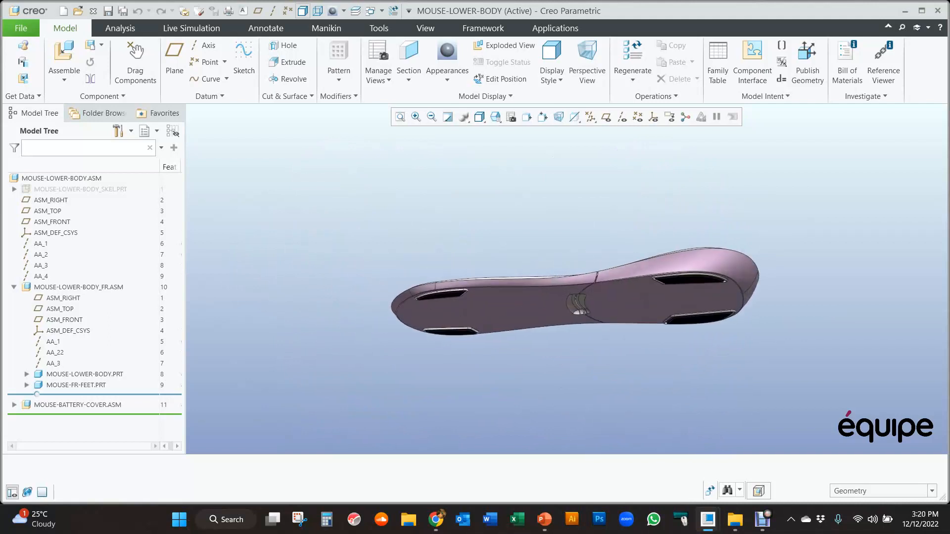
middle_click_drag(592, 290, 532, 307)
Switch to the top-level MOUSE assembly and orient it to view the underside
left_click(409, 11)
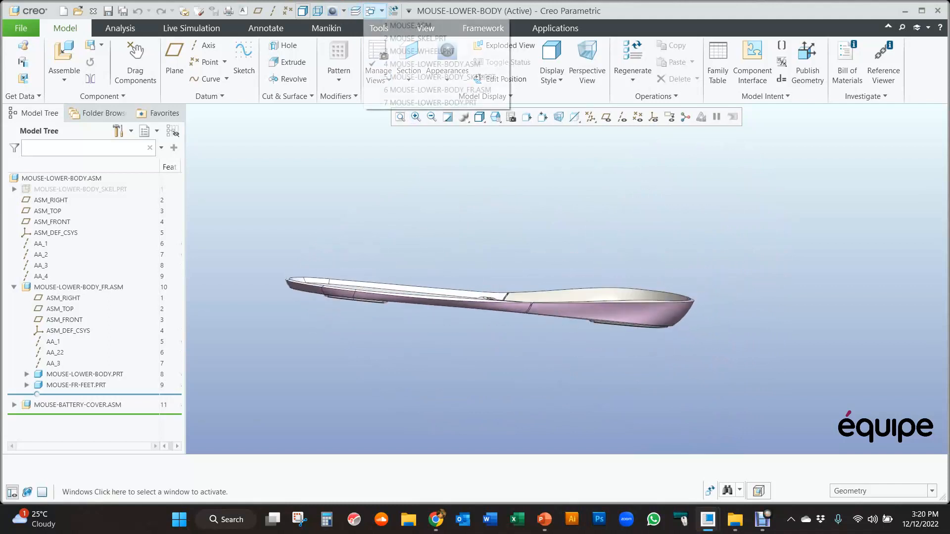
left_click(401, 25)
middle_click_drag(515, 217, 518, 236)
middle_click_drag(564, 297, 544, 257)
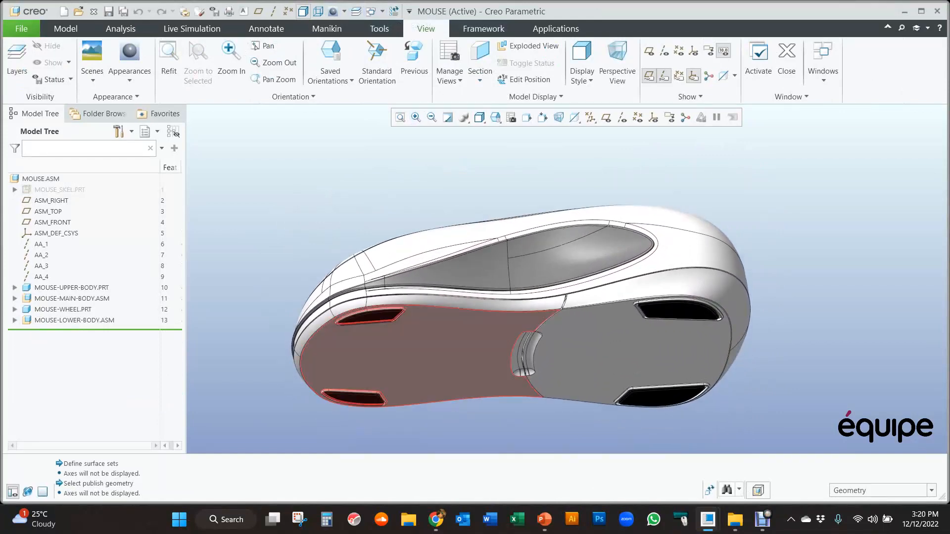
Select the front MOUSE-LOWER-BODY part in the mouse assembly and inspect its split line along the finger recess closely
left_click(411, 337)
middle_click_drag(566, 295, 551, 214)
scroll(554, 267, "down", 3)
middle_click_drag(547, 165, 579, 136)
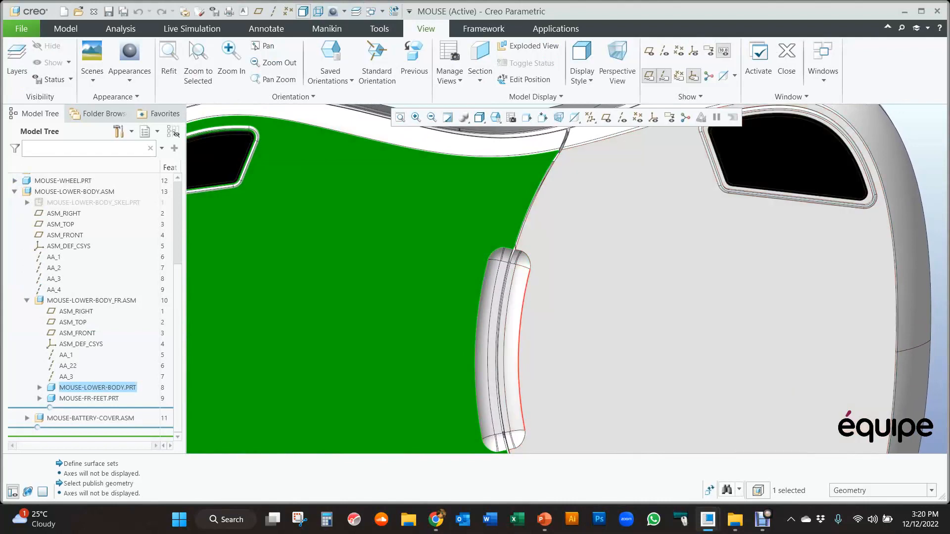
scroll(566, 239, "up", 5)
middle_click_drag(584, 243, 564, 309)
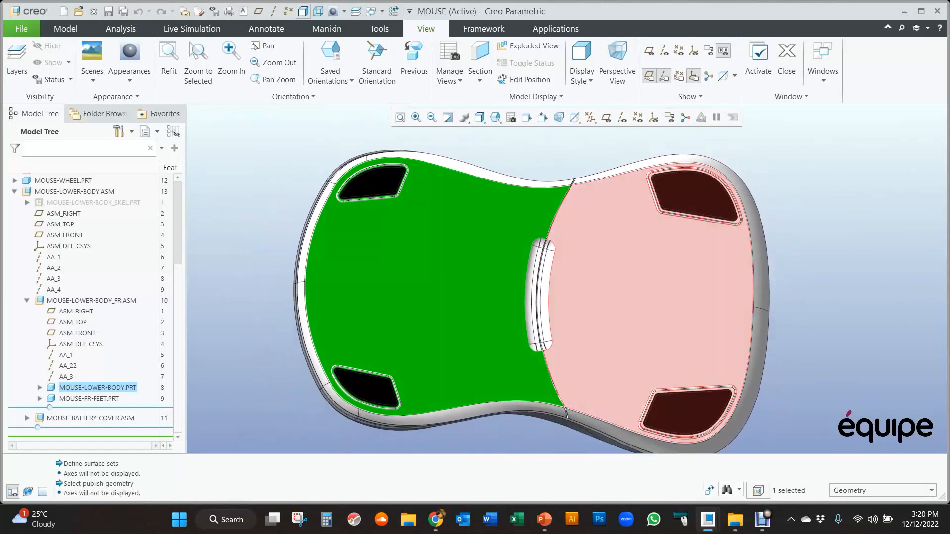
Select the MOUSE-BATTERY-COVER part and the MOUSE-LOWER-BODY part in turn to compare the two halves of the underside
left_click(564, 309)
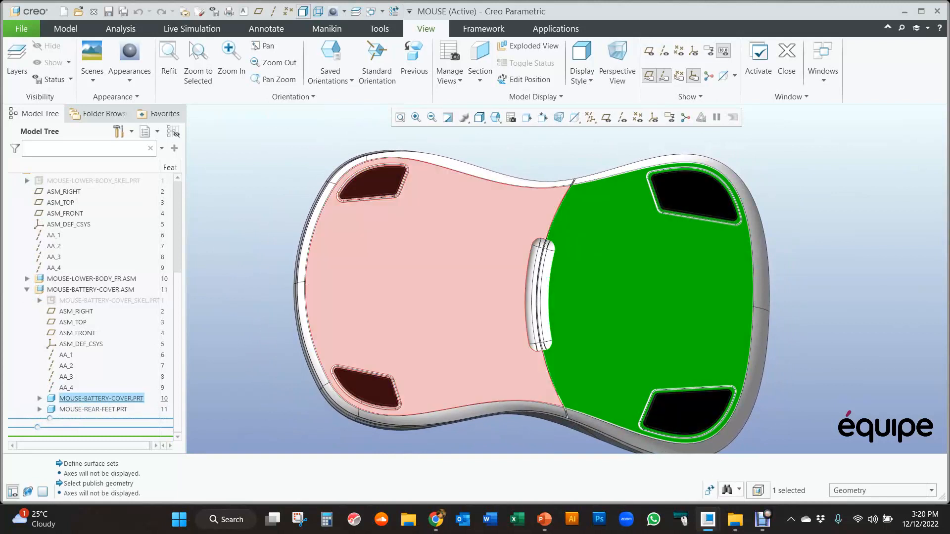
left_click(414, 266)
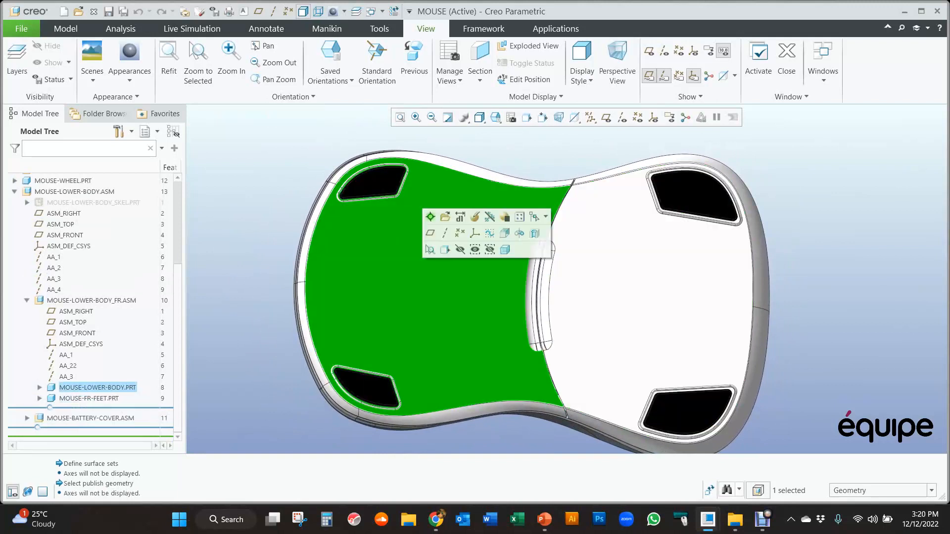
mouse_move(533, 279)
middle_mouse_down()
mouse_move(547, 279)
mouse_move(566, 307)
mouse_move(627, 278)
mouse_move(564, 282)
mouse_move(534, 317)
middle_mouse_up()
mouse_move(496, 206)
middle_mouse_down()
mouse_move(490, 225)
mouse_move(489, 208)
middle_mouse_up()
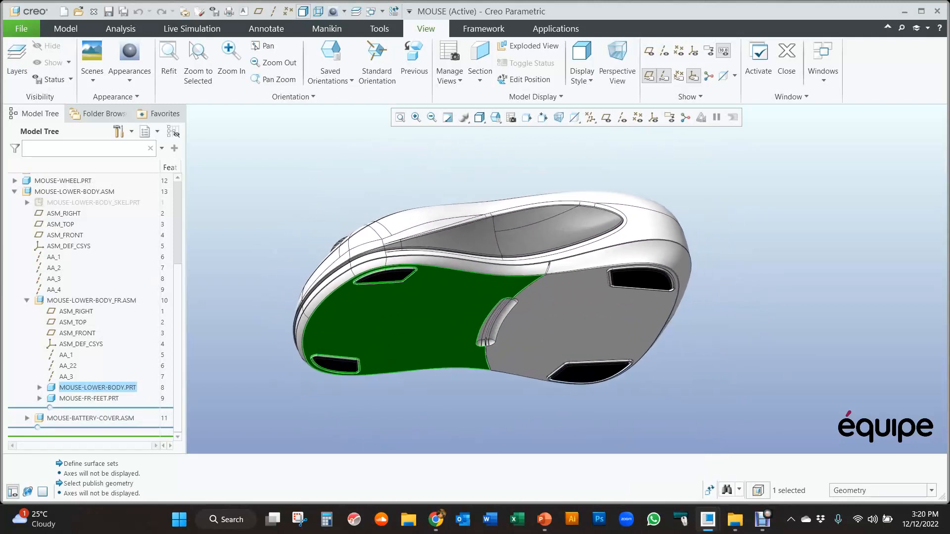
Clear the selection, orient the mouse to a side view, and select the MOUSE-BATTERY-COVER part to inspect its outline
scroll(94, 307, "up", 4)
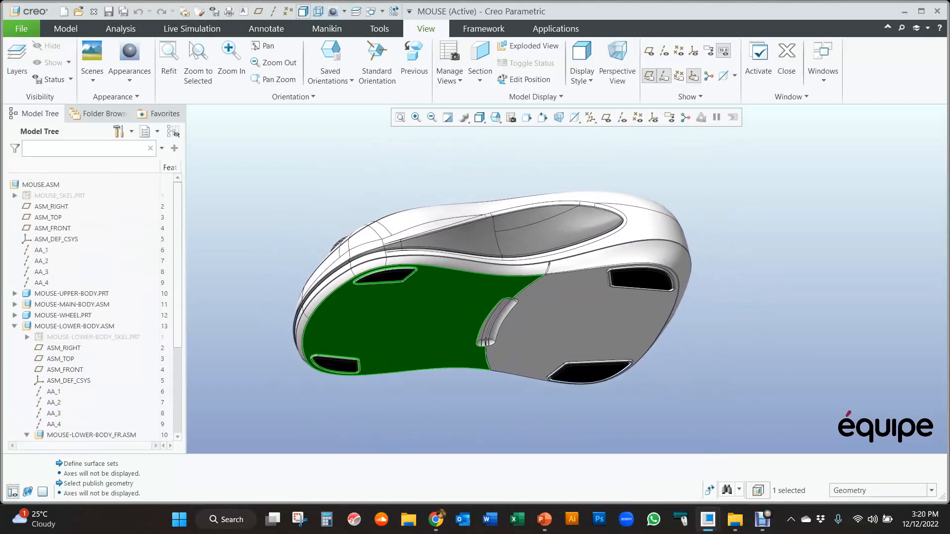
key("Escape")
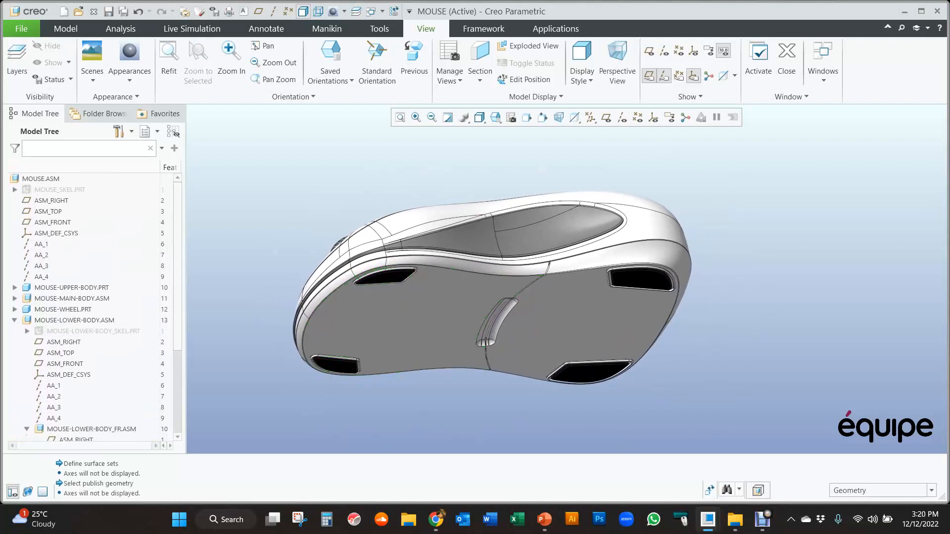
mouse_move(473, 208)
middle_mouse_down()
mouse_move(490, 252)
mouse_move(470, 248)
middle_mouse_up()
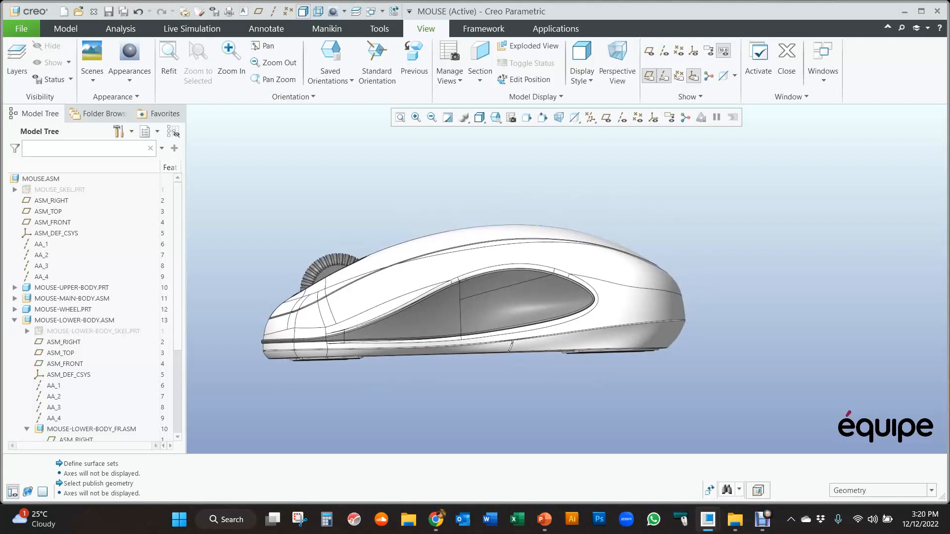
scroll(668, 343, "down", 1)
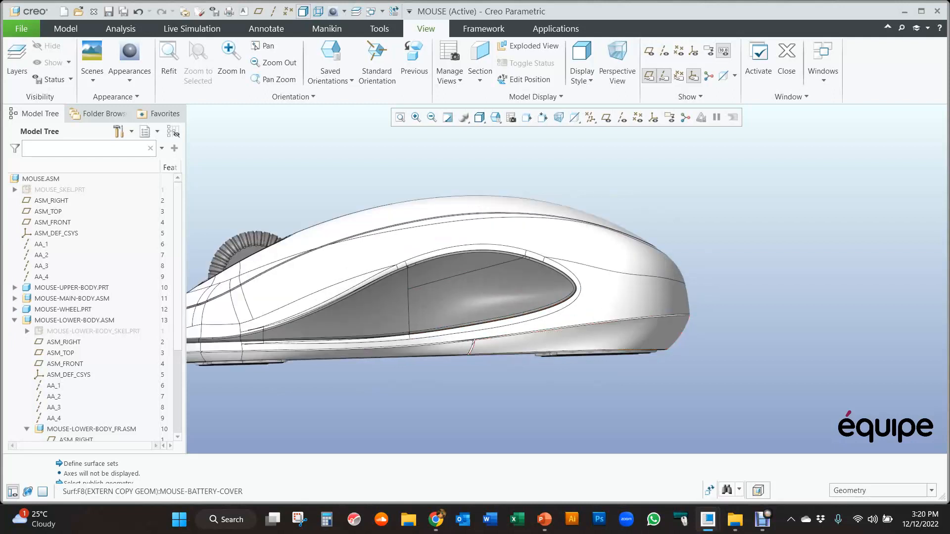
left_click(630, 335)
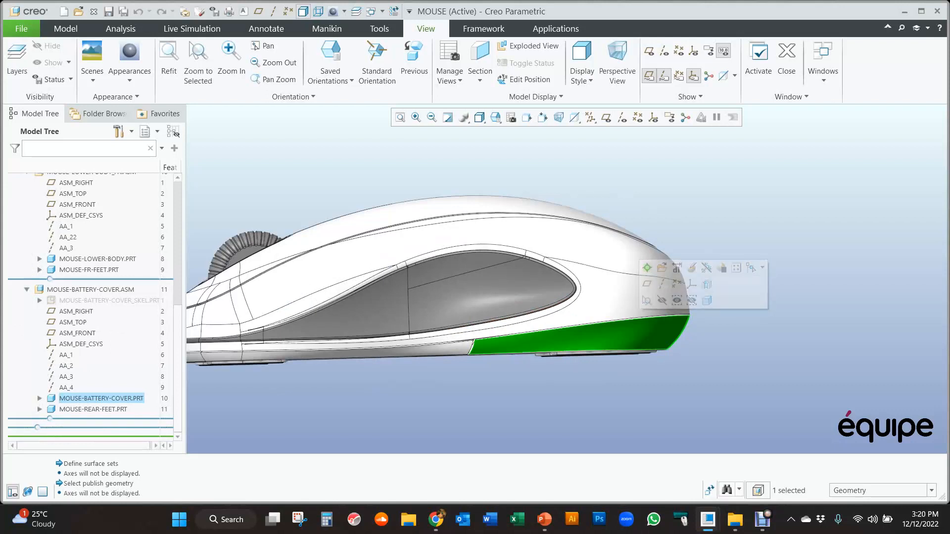
scroll(836, 336, "up", 1)
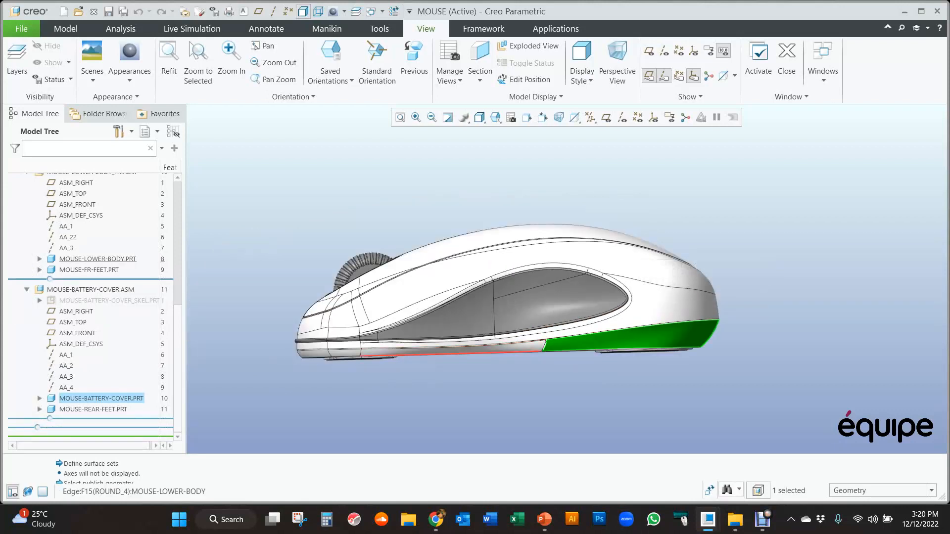
Select the MOUSE-LOWER-BODY part at its lower edge, clear the selection, and orient the mouse to inspect its upper side
left_click(459, 353)
scroll(459, 354, "down", 1)
middle_click_drag(566, 286, 489, 247)
key("Escape")
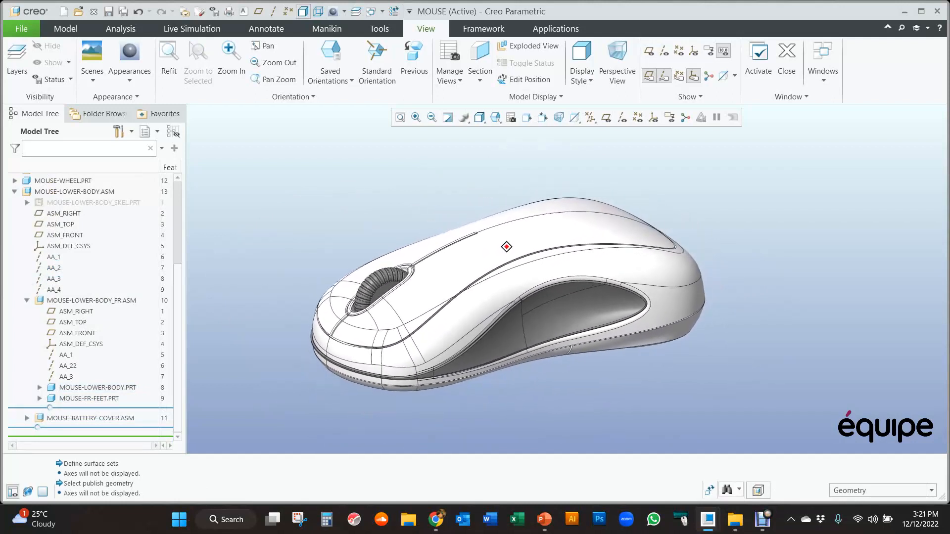
middle_click_drag(483, 246, 478, 336)
middle_click_drag(533, 309, 564, 247)
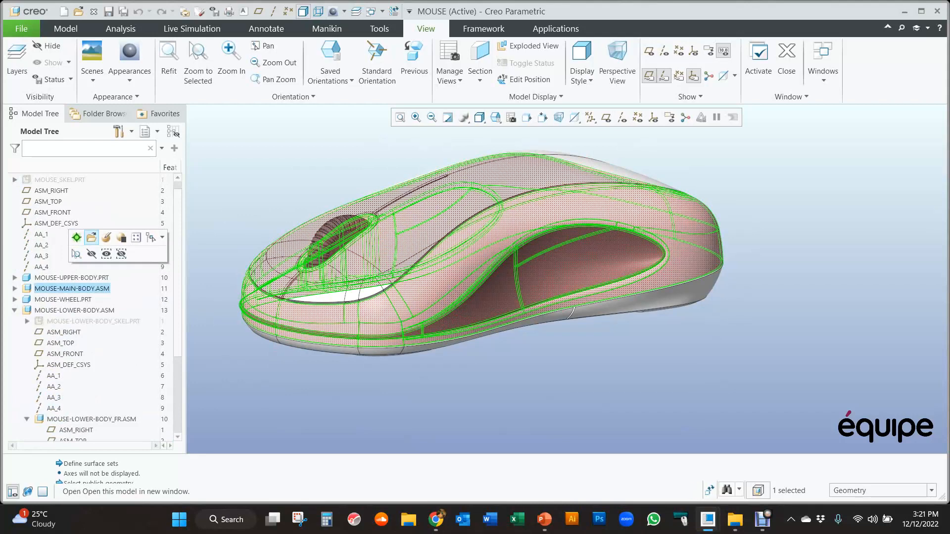
Open the MOUSE-MAIN-BODY assembly, select surfaces around the finger recess to examine how its parts meet, and clear the selection
left_click(91, 238)
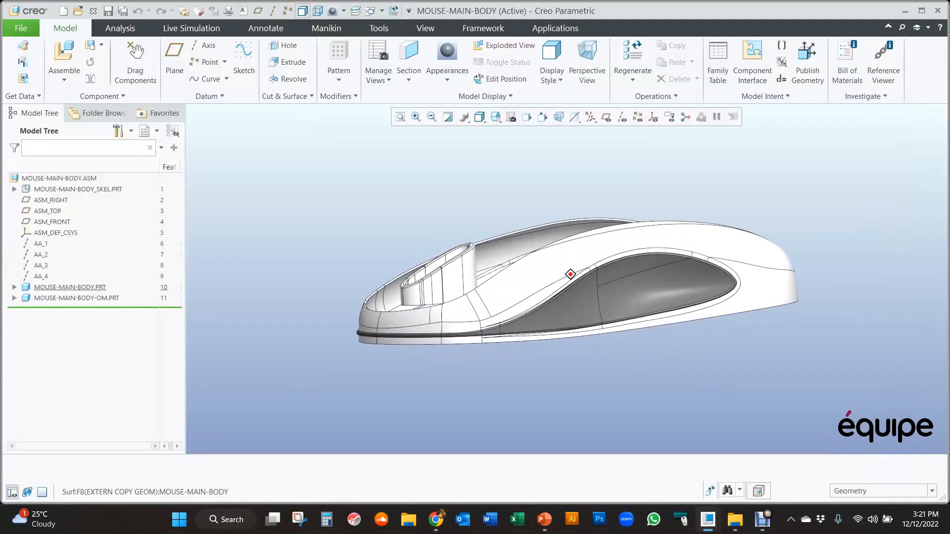
scroll(569, 276, "down", 10)
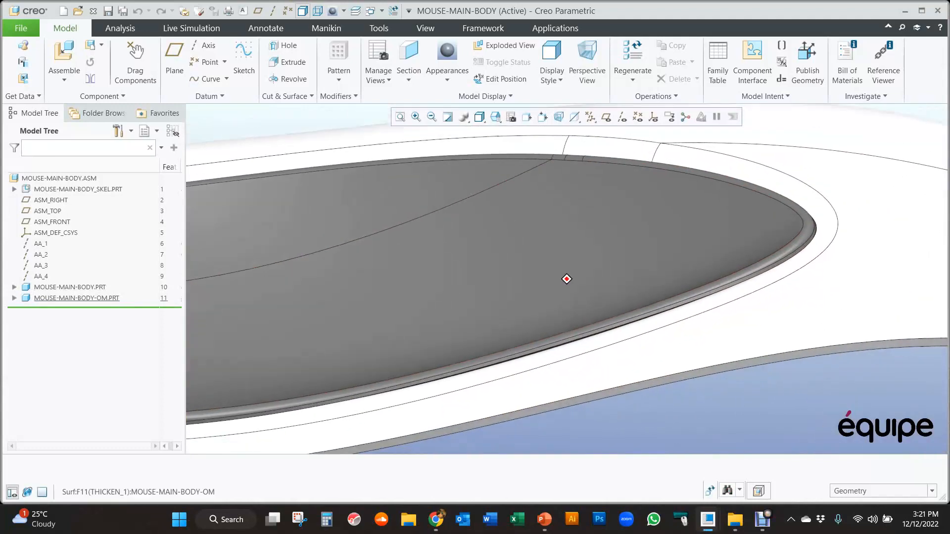
middle_click_drag(567, 279, 558, 341)
left_click(822, 277)
left_click(613, 200)
left_click(544, 193)
scroll(813, 286, "up", 3)
scroll(641, 230, "up", 3)
middle_click_drag(558, 342, 526, 379, "shift")
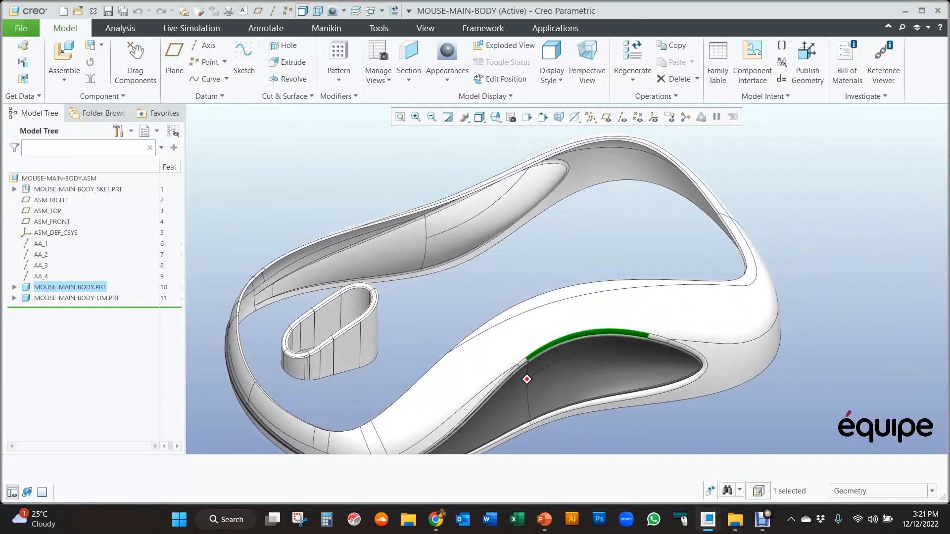
scroll(339, 344, "up", 2)
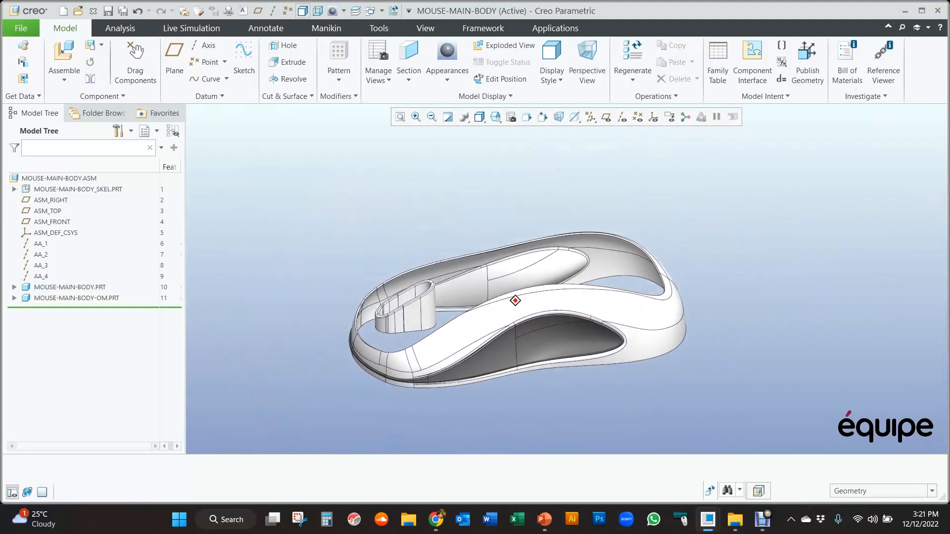
Switch back to the top-level MOUSE assembly and inspect the complete mouse from several angles
left_click(371, 10)
left_click(410, 26)
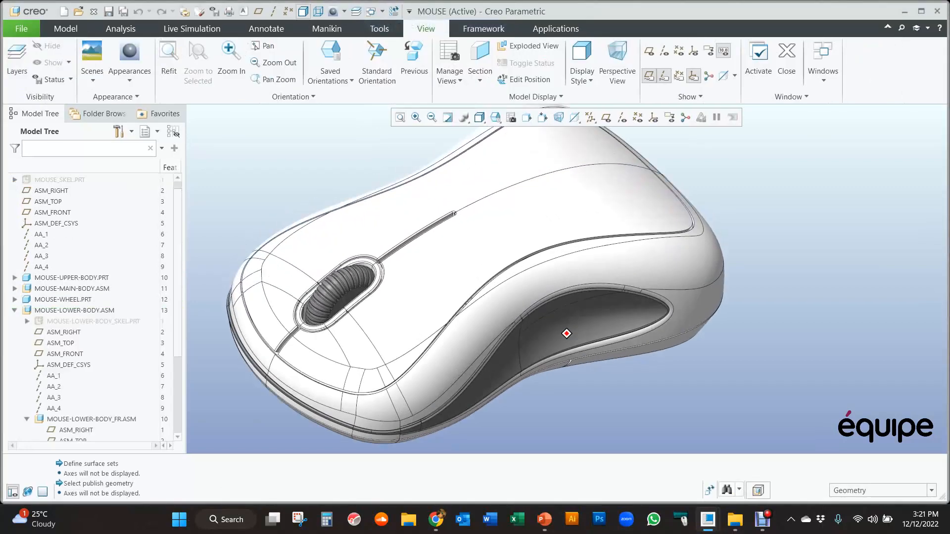
middle_click_drag(570, 374, 530, 251)
middle_click_drag(571, 279, 608, 333)
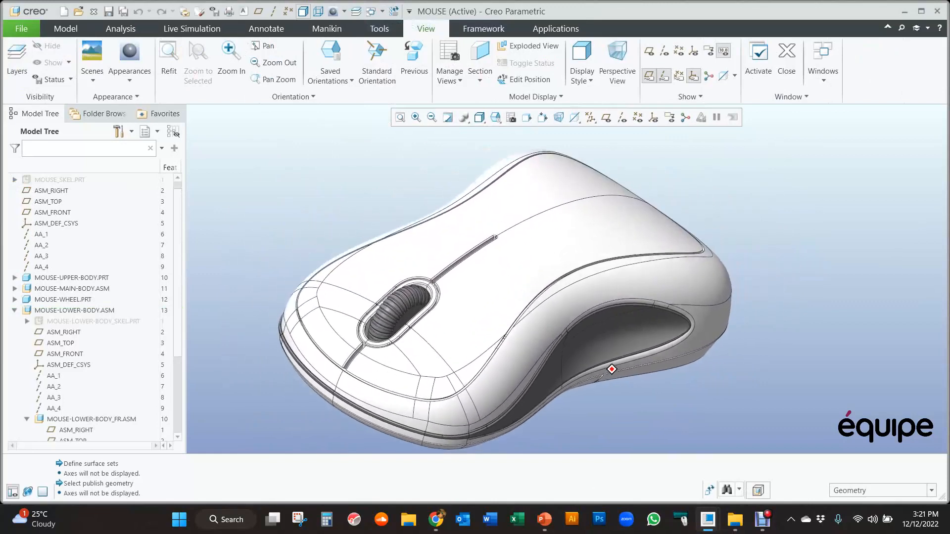
middle_click_drag(611, 368, 584, 352)
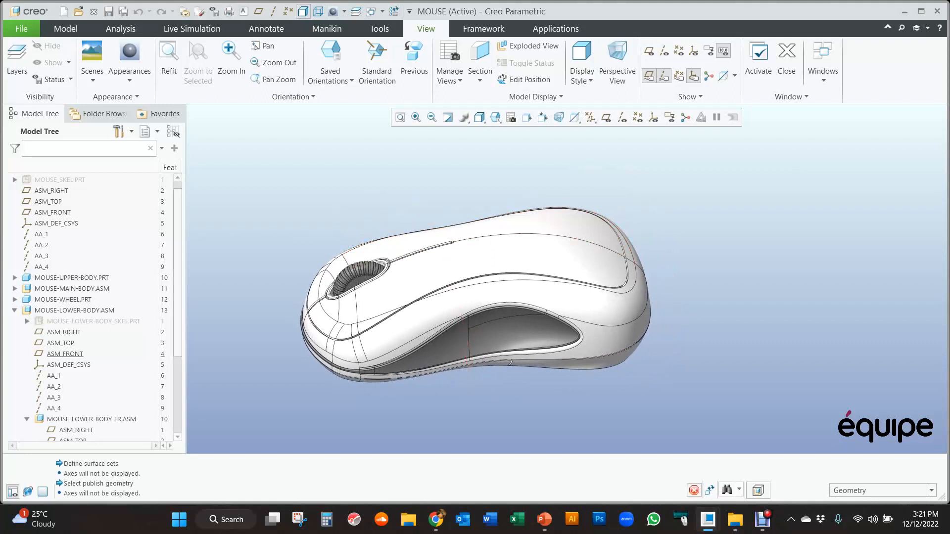
scroll(97, 354, "up", 1)
middle_click_drag(473, 252, 515, 280)
Open the MOUSE_SKEL part and examine its surfaces, parting surfaces and driving curves from different sides
left_click(59, 190)
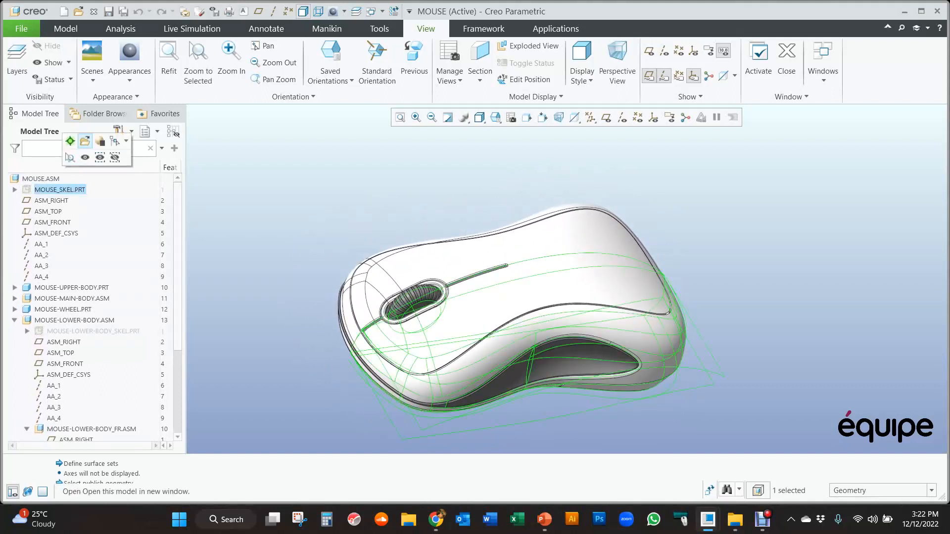
left_click(85, 141)
middle_click_drag(456, 248, 591, 332)
scroll(84, 307, "up", 7)
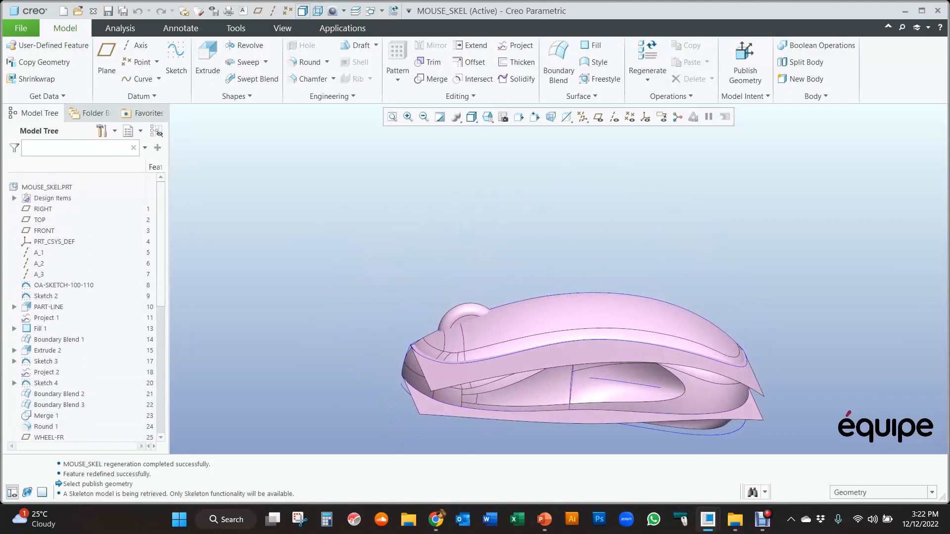
middle_click_drag(593, 238, 594, 302)
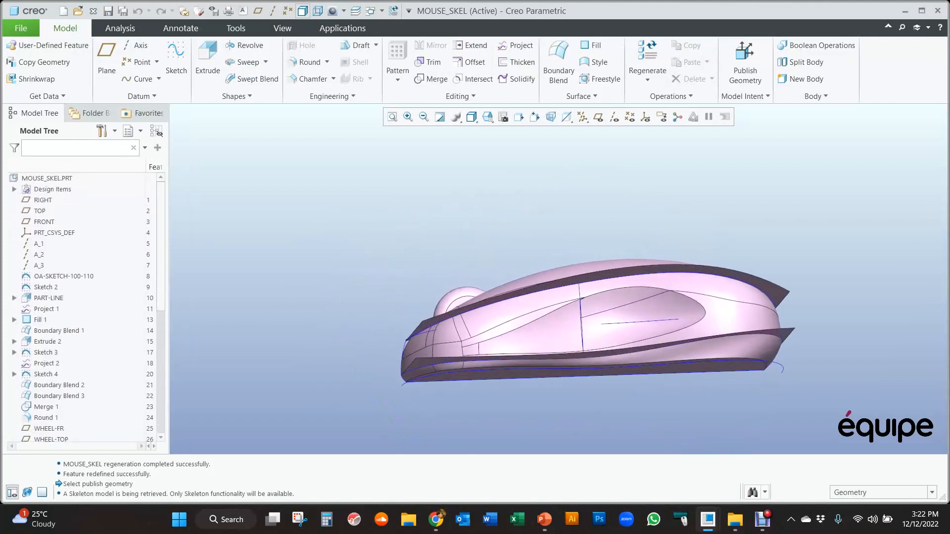
middle_click_drag(574, 277, 562, 259)
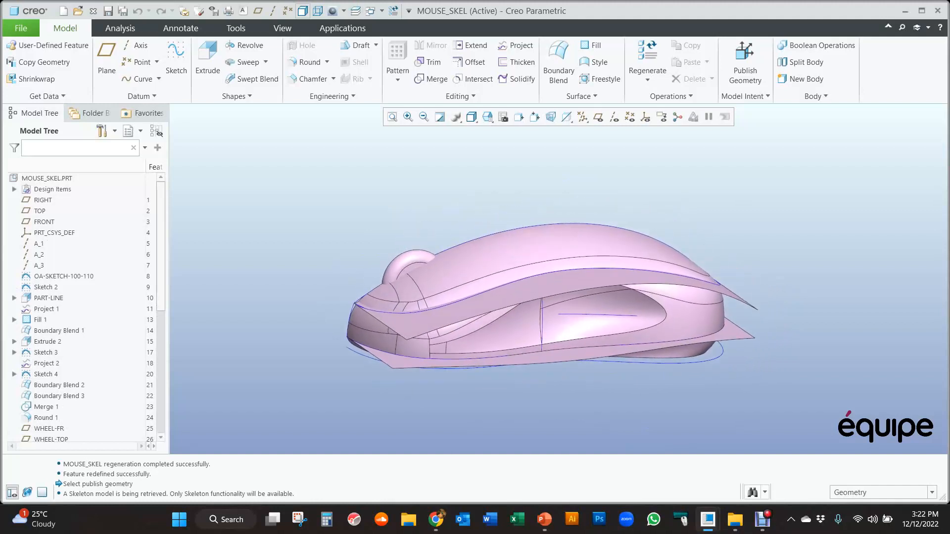
middle_click_drag(549, 232, 530, 276)
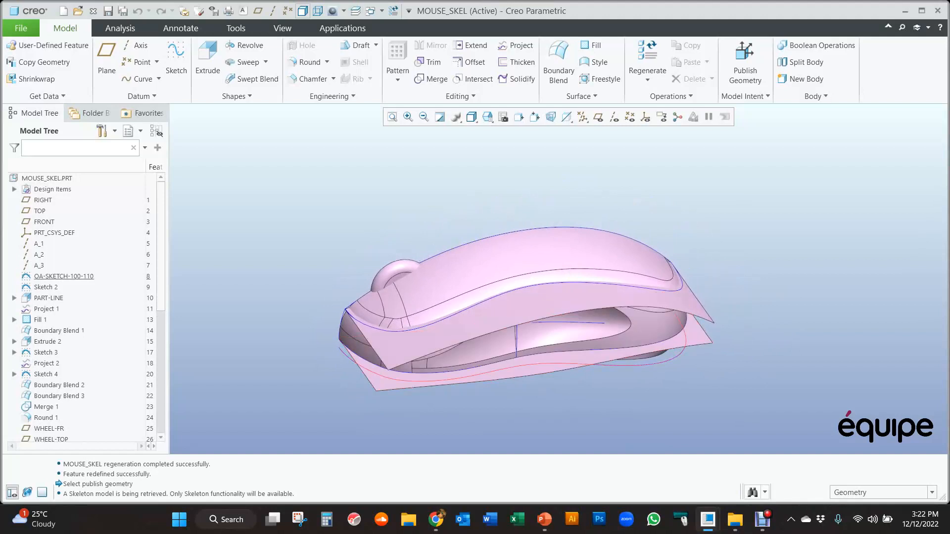
Edit the OA-SKETCH-100-110 sketch in the skeleton, set its overall length to 100, and accept the sketch
left_click(63, 276)
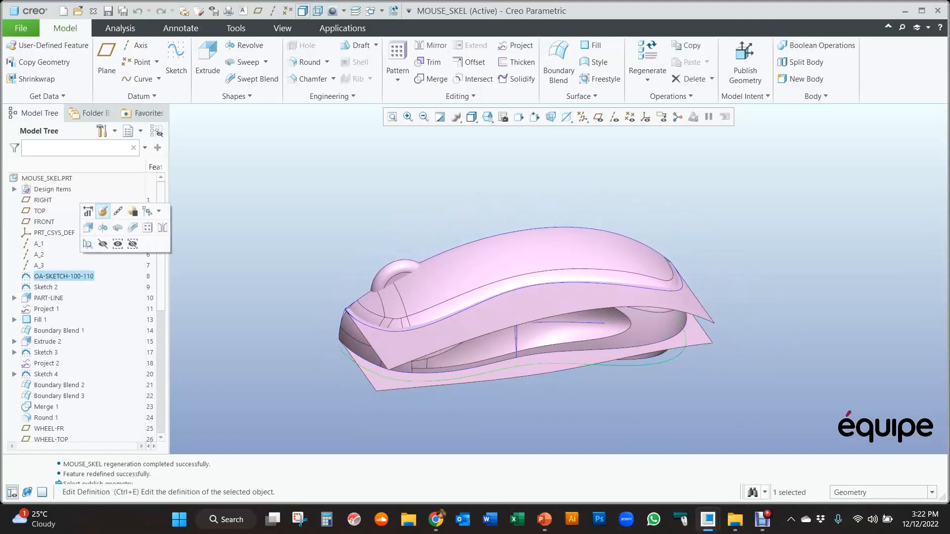
left_click(102, 211)
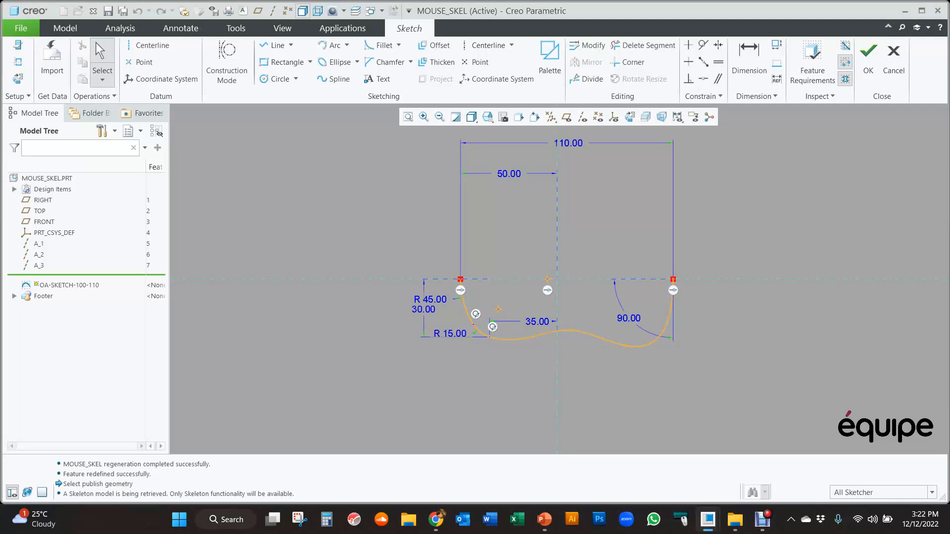
double_click(568, 142)
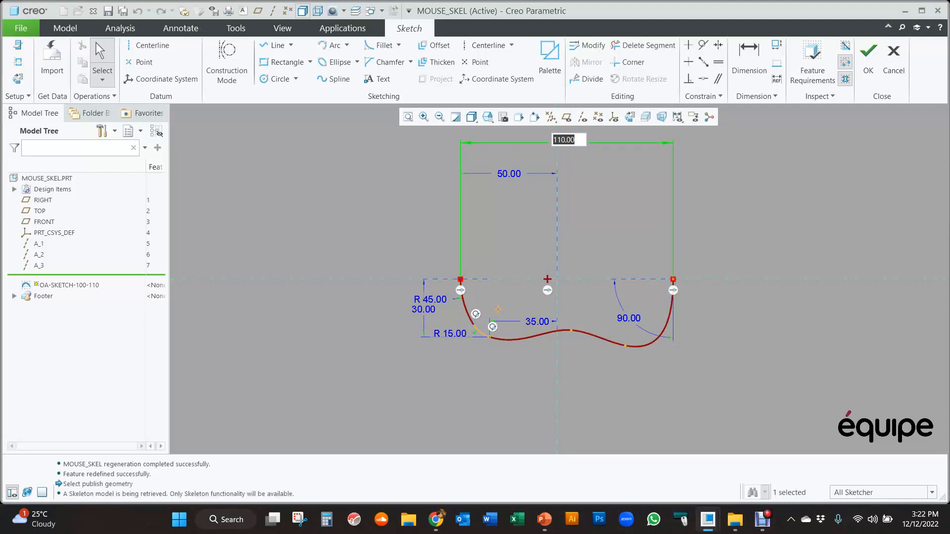
type("100")
key("Return")
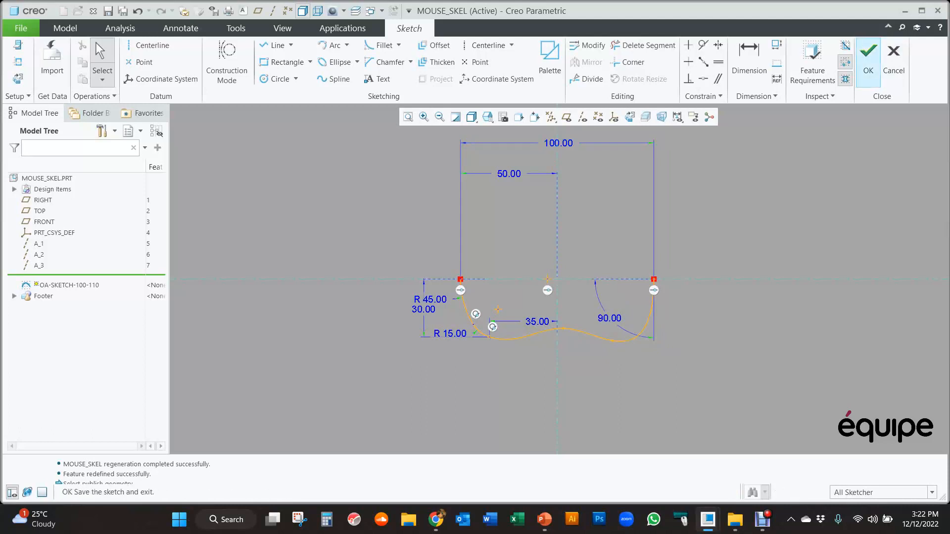
left_click(868, 57)
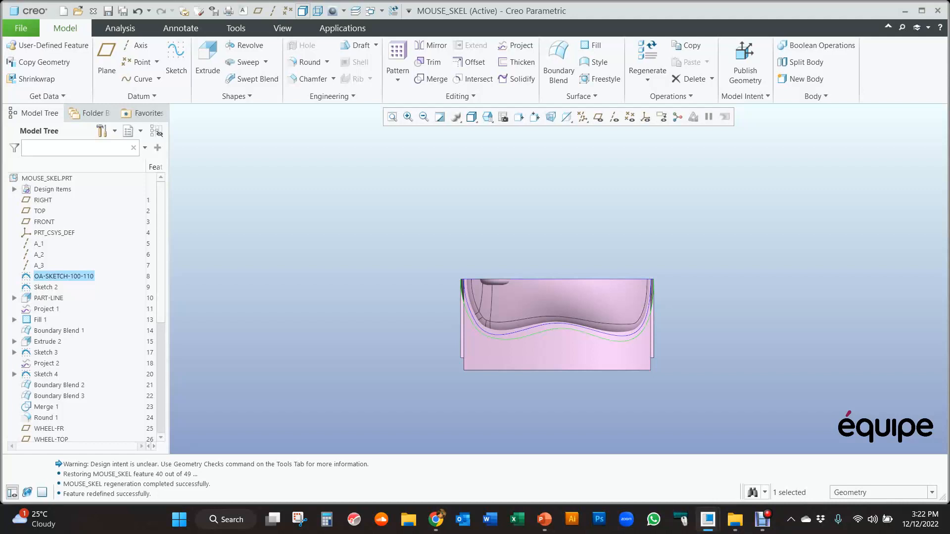
Inspect the shortened skeleton, switch to the top-level MOUSE assembly, and regenerate it
middle_click_drag(556, 326, 517, 253)
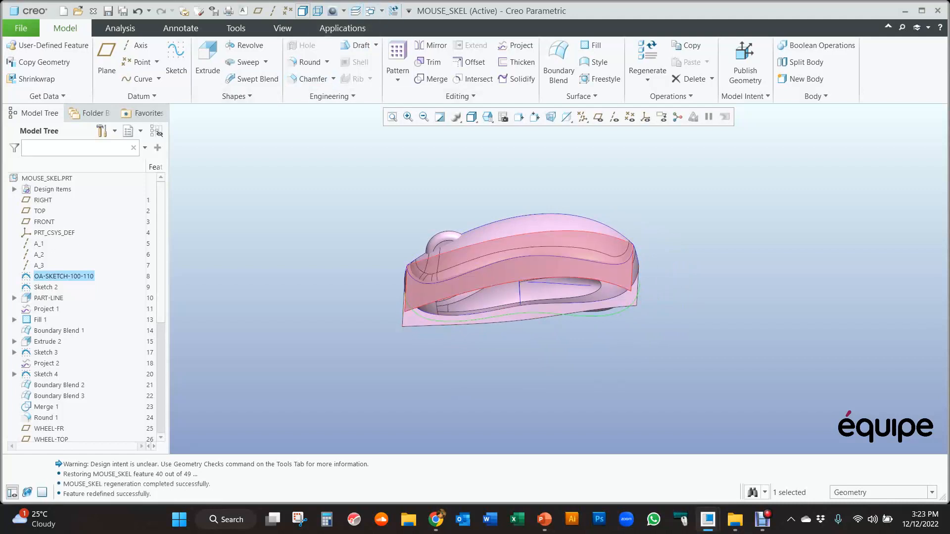
mouse_move(516, 253)
middle_mouse_down()
mouse_move(503, 242)
mouse_move(427, 268)
mouse_move(436, 286)
mouse_move(449, 287)
middle_mouse_up()
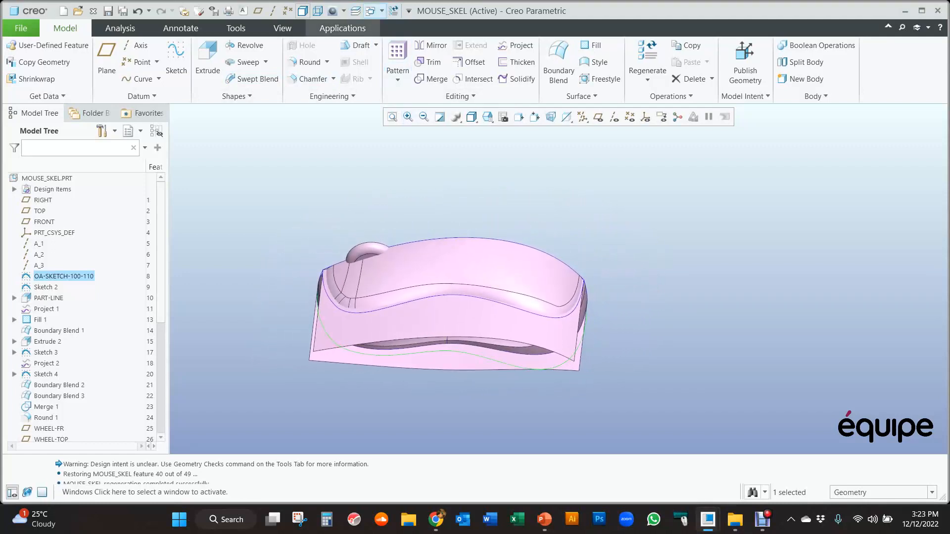
left_click(370, 11)
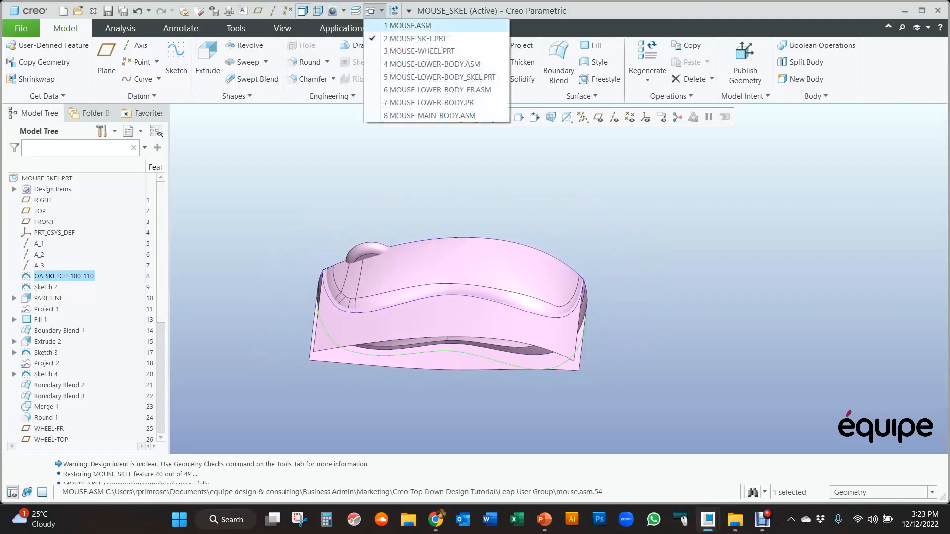
left_click(407, 26)
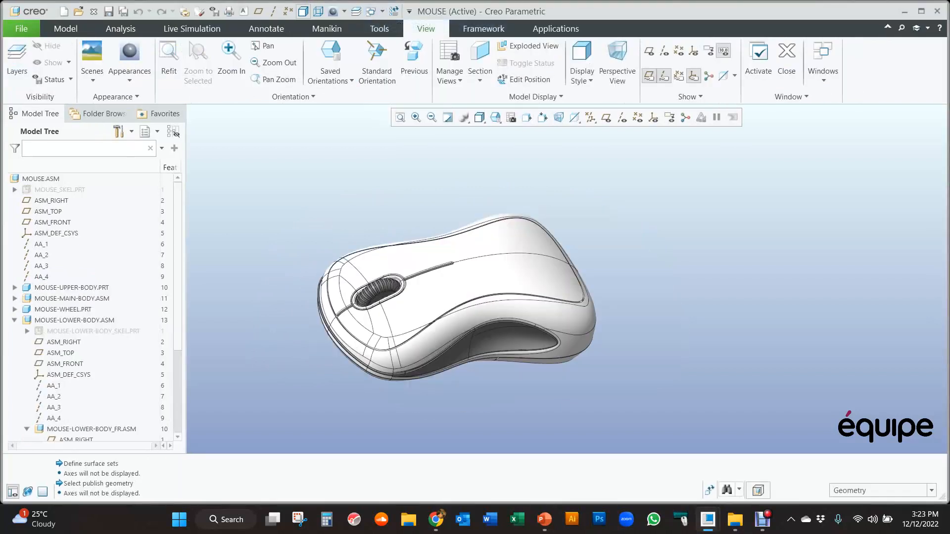
middle_click_drag(474, 260, 514, 236)
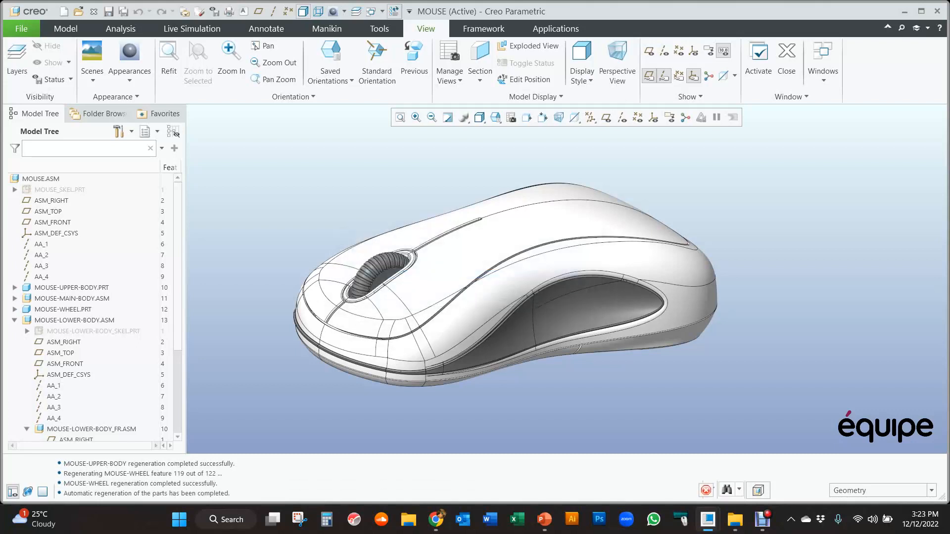
Measure the mouse's overall length between the rear and front edges of the lower body, and close the measurement
mouse_move(584, 253)
middle_mouse_down()
mouse_move(596, 252)
mouse_move(584, 183)
mouse_move(554, 242)
mouse_move(485, 250)
middle_mouse_up()
scroll(583, 252, "up", 2)
key("i")
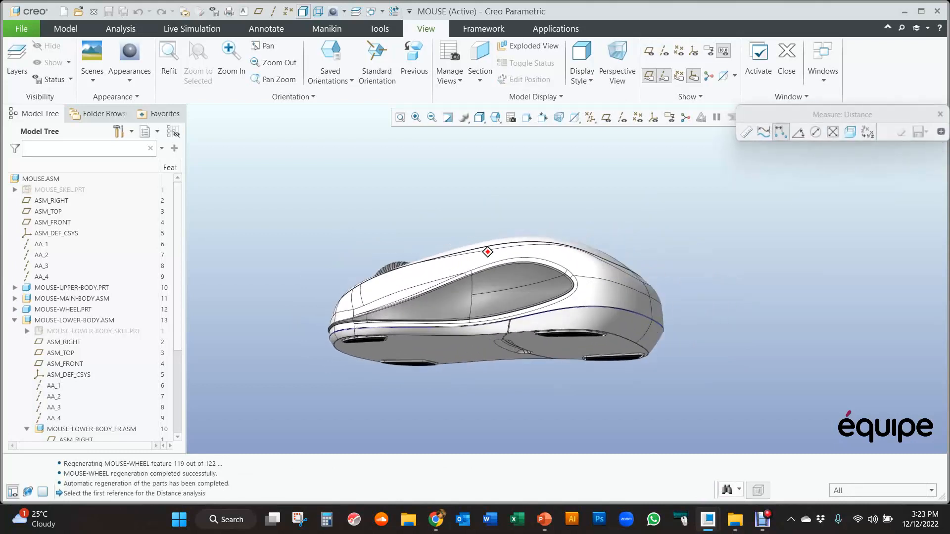
scroll(658, 303, "down", 3)
left_click(622, 309)
middle_click_drag(622, 309, 871, 355)
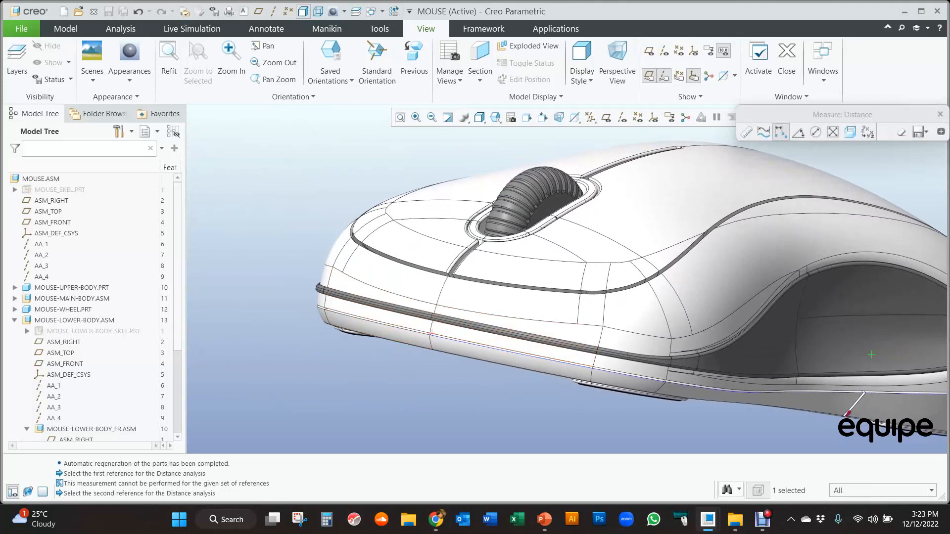
left_click(430, 334)
scroll(431, 335, "up", 1)
middle_click_drag(431, 334, 468, 244)
scroll(411, 310, "up", 2)
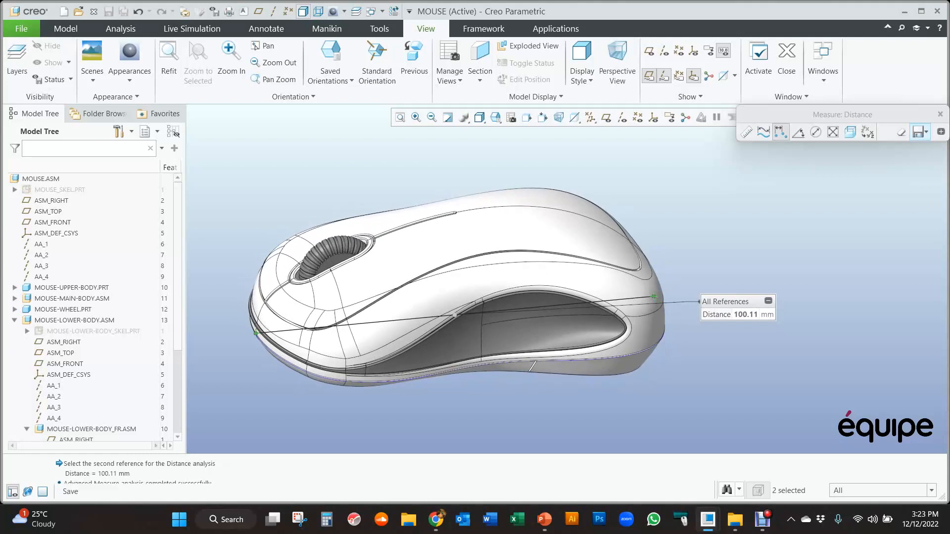
left_click(940, 114)
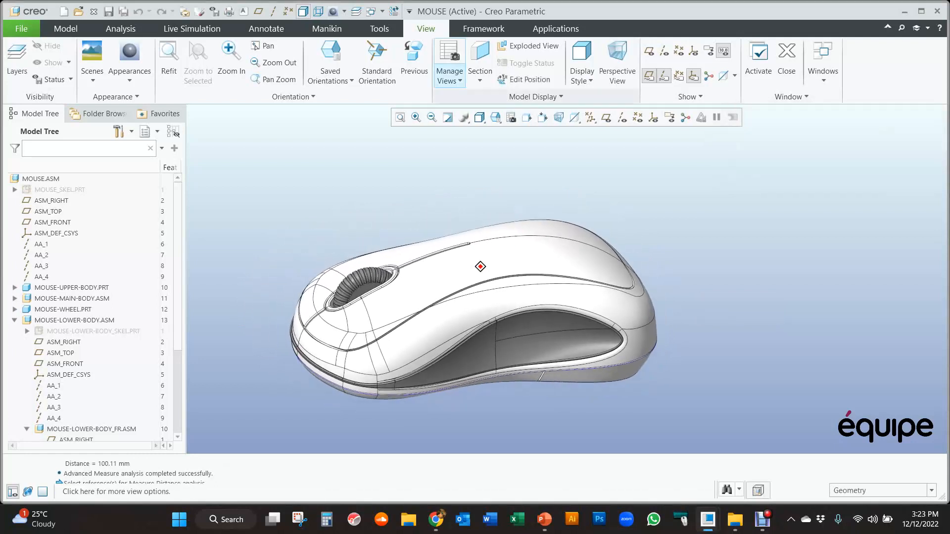
Return to the MOUSE_SKEL part and set the overall length dimension of OA-SKETCH-100-110 to 105
left_click(383, 11)
left_click(418, 39)
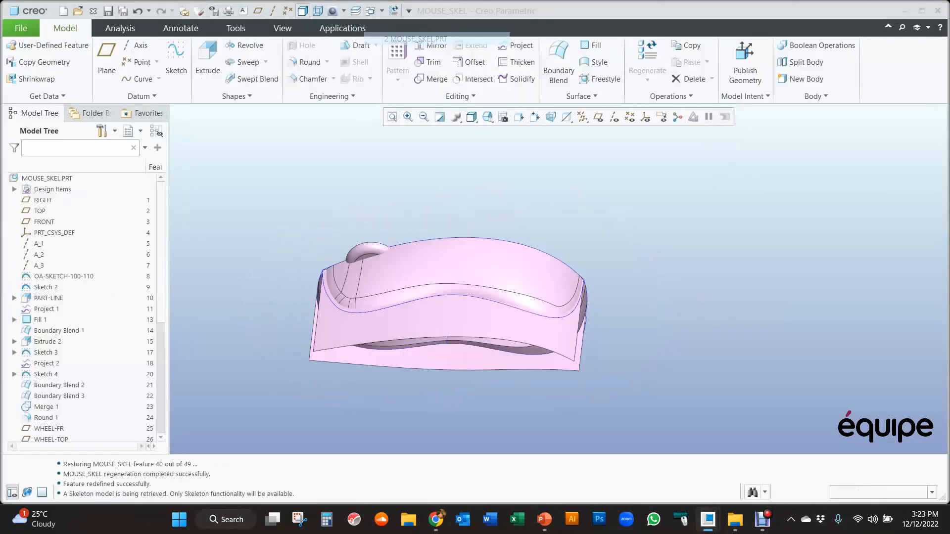
left_click(63, 276)
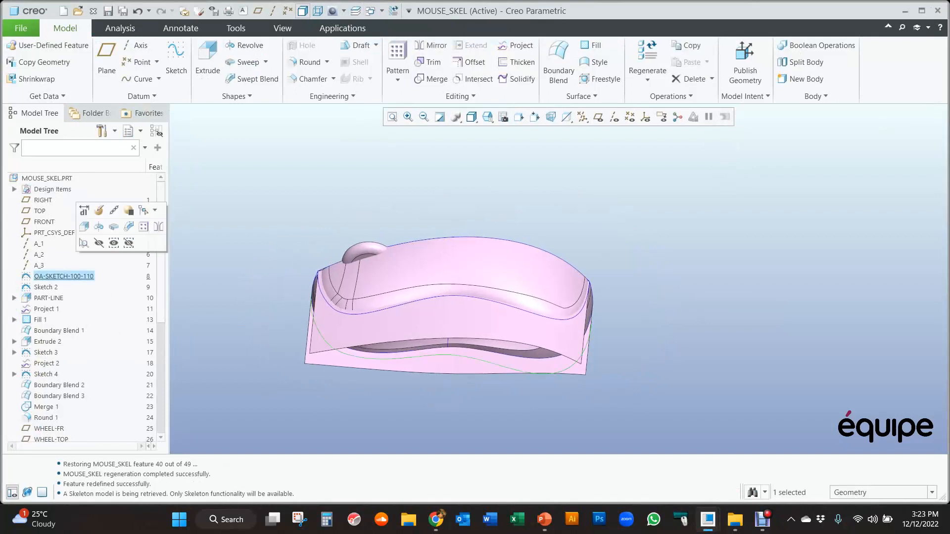
left_click(84, 209)
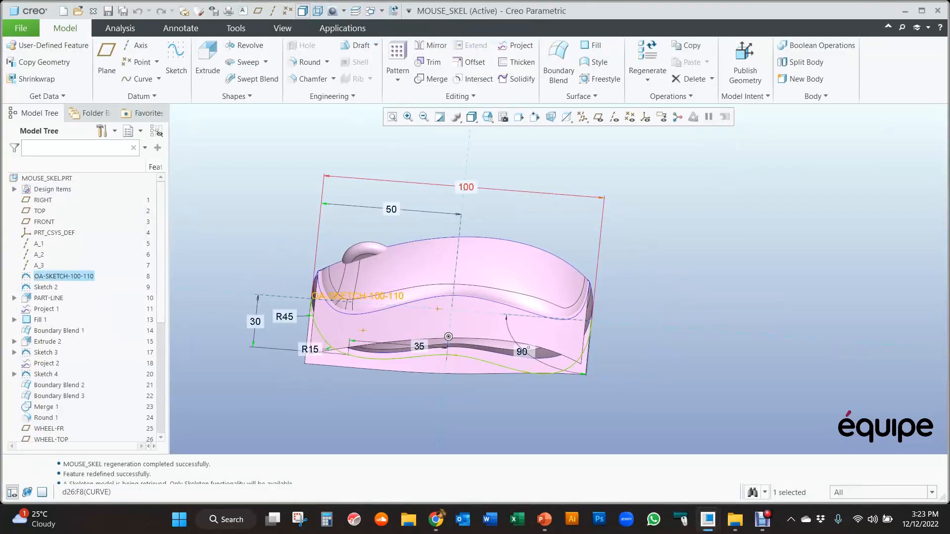
double_click(465, 187)
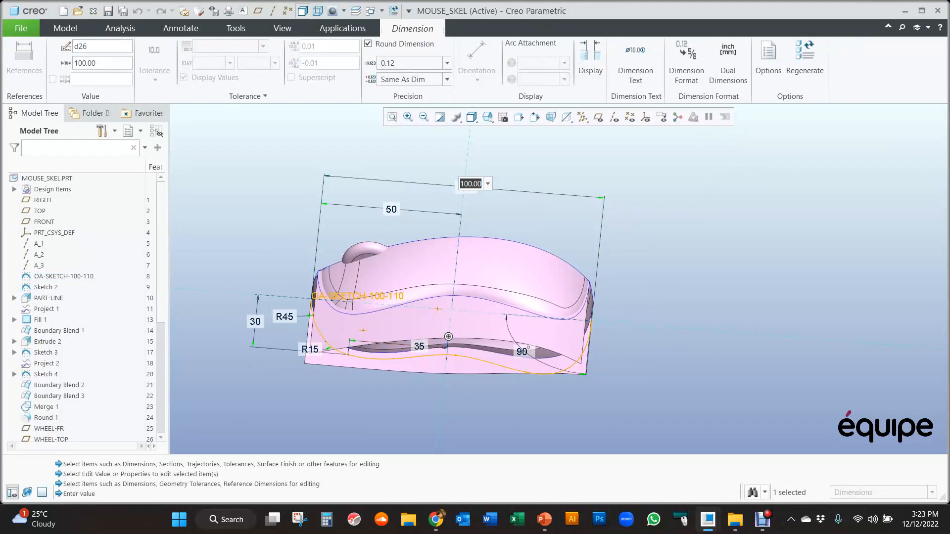
key("Return")
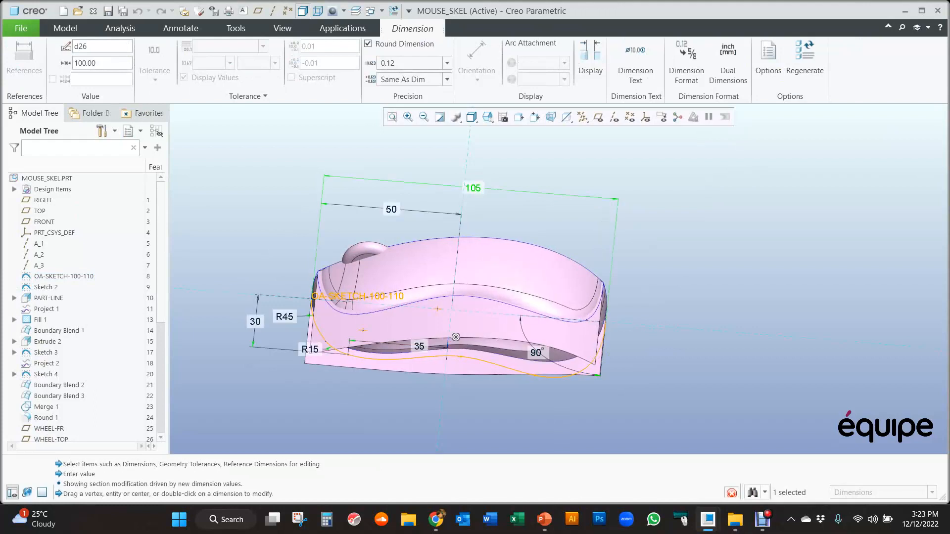
Activate the top-level MOUSE assembly and regenerate it to apply the skeleton's new length
left_click(375, 11)
left_click(407, 25)
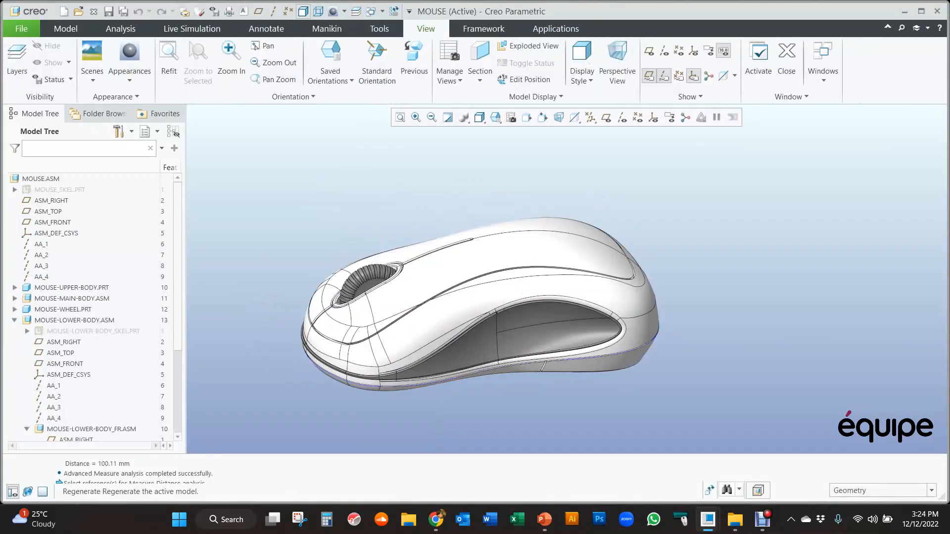
left_click(393, 10)
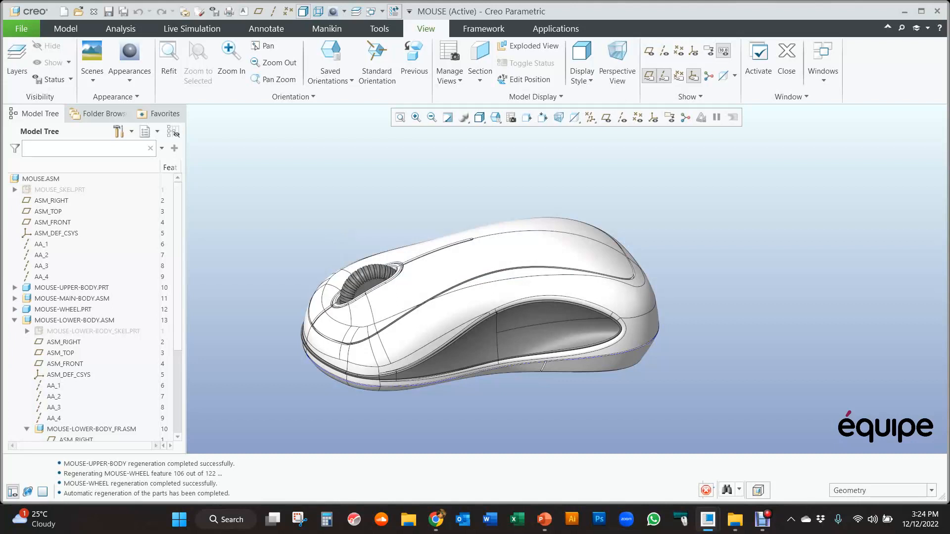
Select the upper body's rear edge and the matching main body edge across the gap to compare the two parts
middle_click_drag(479, 305, 513, 256)
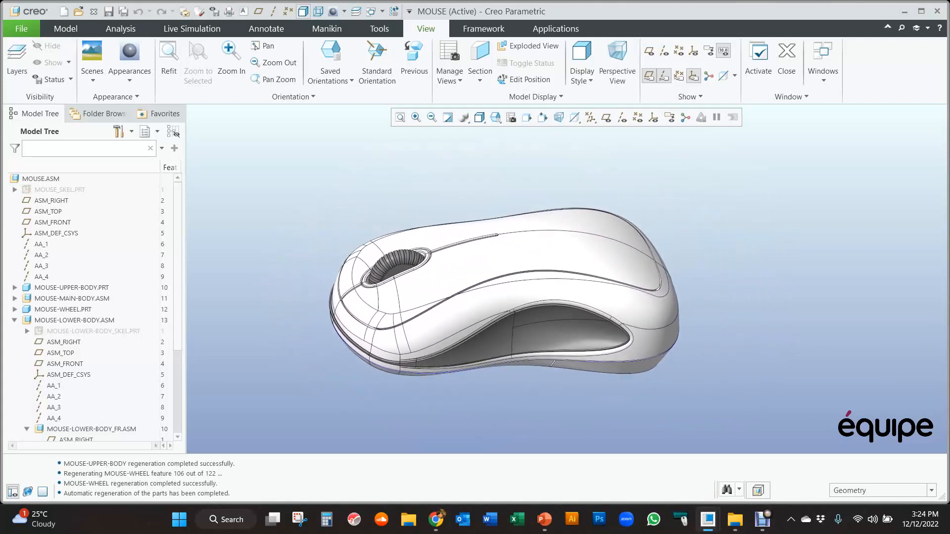
scroll(506, 228, "down", 3)
middle_click_drag(504, 224, 536, 245)
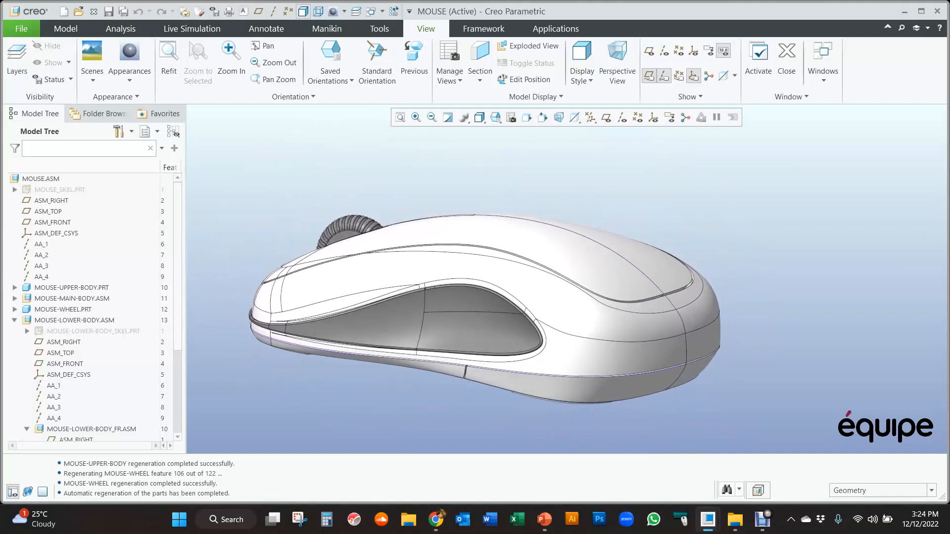
scroll(813, 343, "down", 2)
scroll(654, 270, "down", 8)
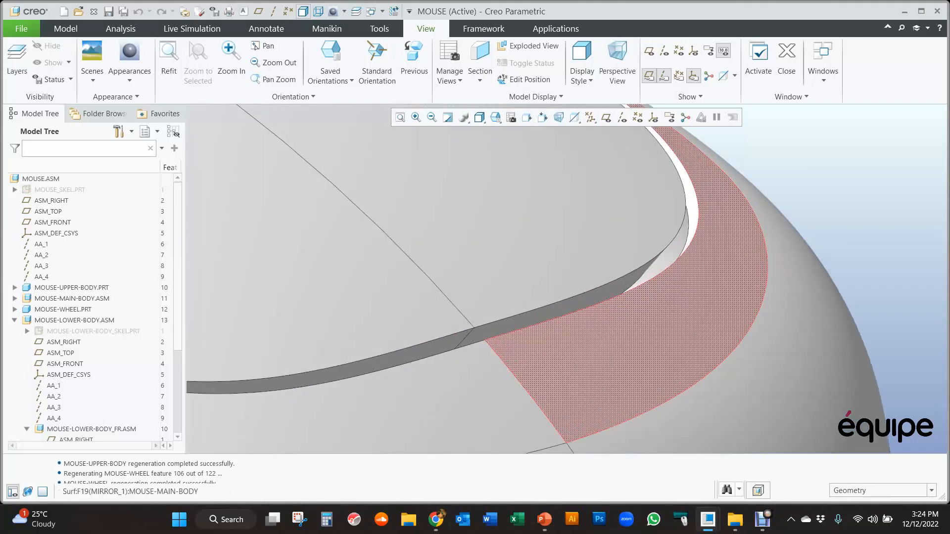
left_click(594, 296)
middle_click_drag(594, 296, 544, 280)
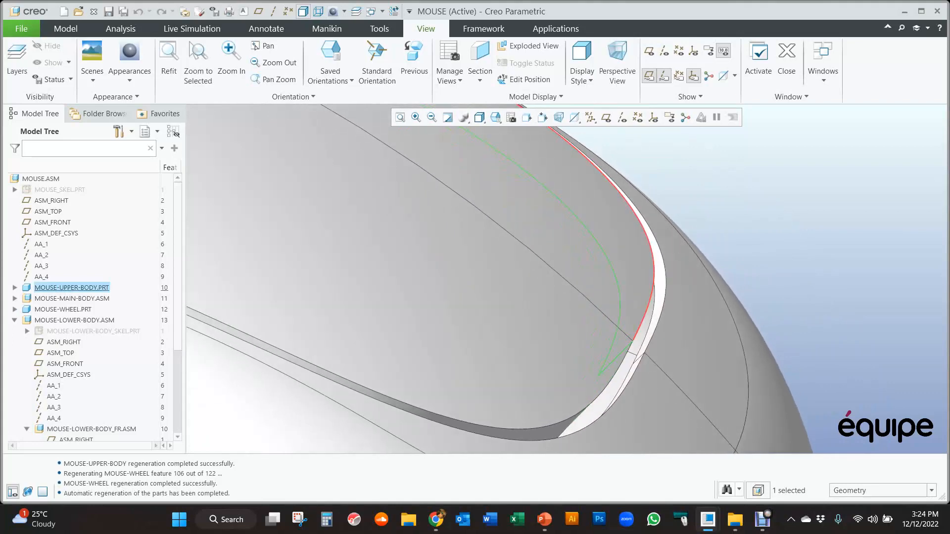
left_click(658, 282, "ctrl")
scroll(751, 297, "up", 3)
middle_click_drag(732, 297, 622, 278)
scroll(646, 357, "down", 4)
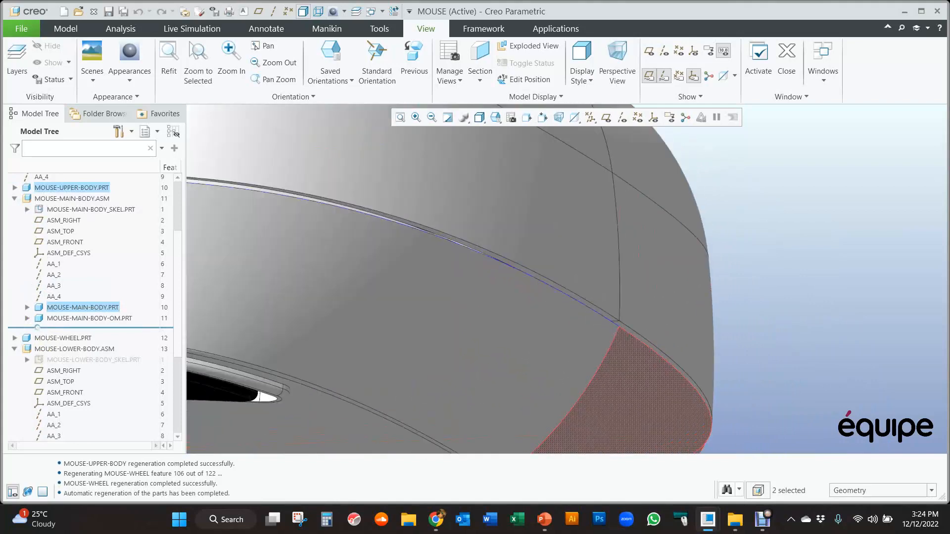
Add the matching geometry on both sides of the rear seam between the main and lower bodies to the selection, and clear it
left_click(695, 368, "ctrl")
scroll(704, 358, "up", 3)
middle_click_drag(555, 256, 594, 317)
scroll(680, 260, "down", 4)
left_click(697, 250, "ctrl")
scroll(648, 326, "up", 3)
middle_click_drag(562, 290, 668, 336)
scroll(615, 336, "up", 2)
key("Escape")
Highlight the upper body's rim at the rear gap, and the adjoining main body edge, to check how they follow each other
scroll(692, 195, "down", 4)
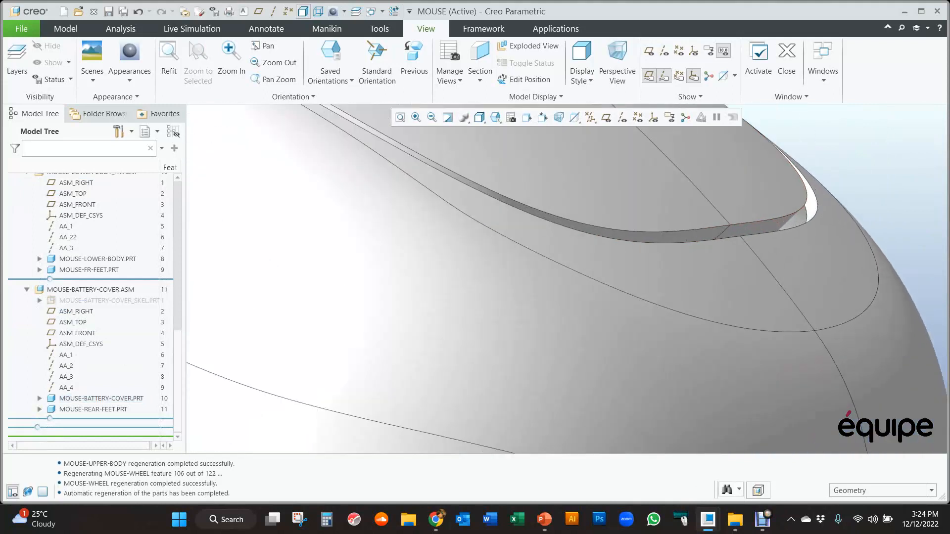
left_click(744, 228)
middle_click_drag(745, 228, 554, 305)
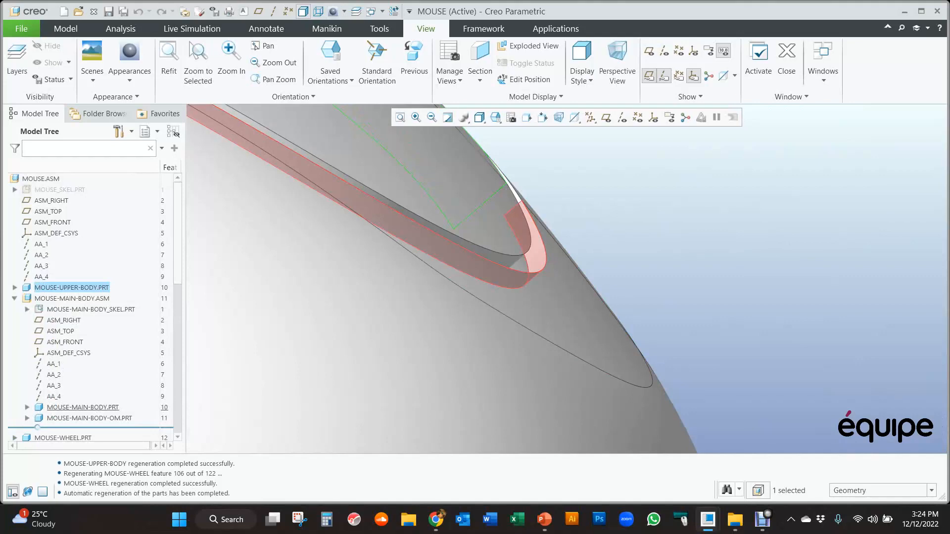
left_click(535, 259)
middle_click_drag(535, 259, 554, 294)
scroll(585, 300, "up", 5)
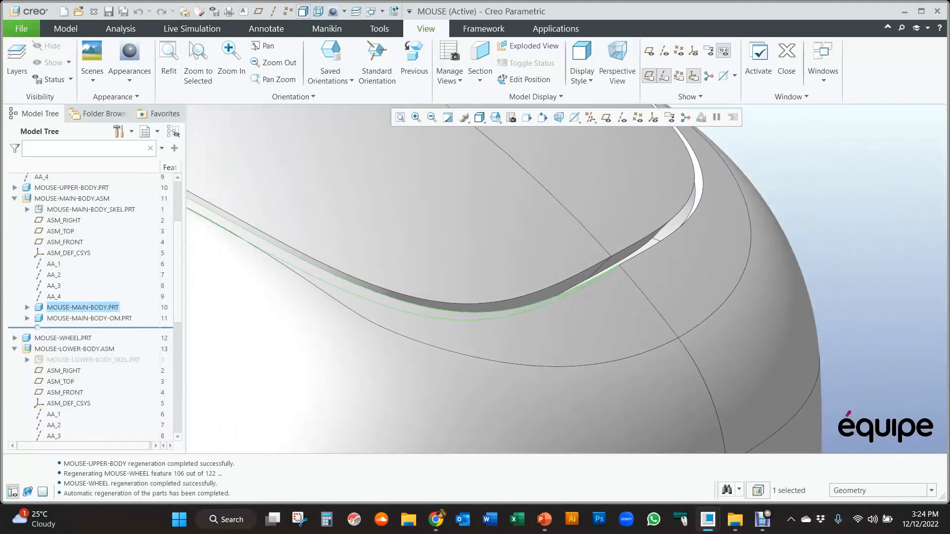
scroll(585, 301, "up", 5)
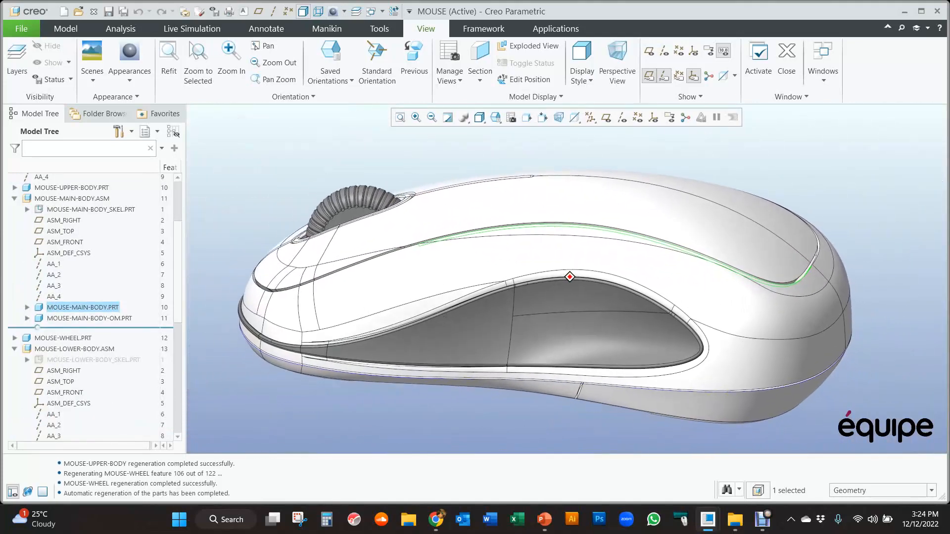
Examine the regenerated mouse assembly from the side, front and above, checking the body seams and side recess
middle_click_drag(611, 239, 624, 233)
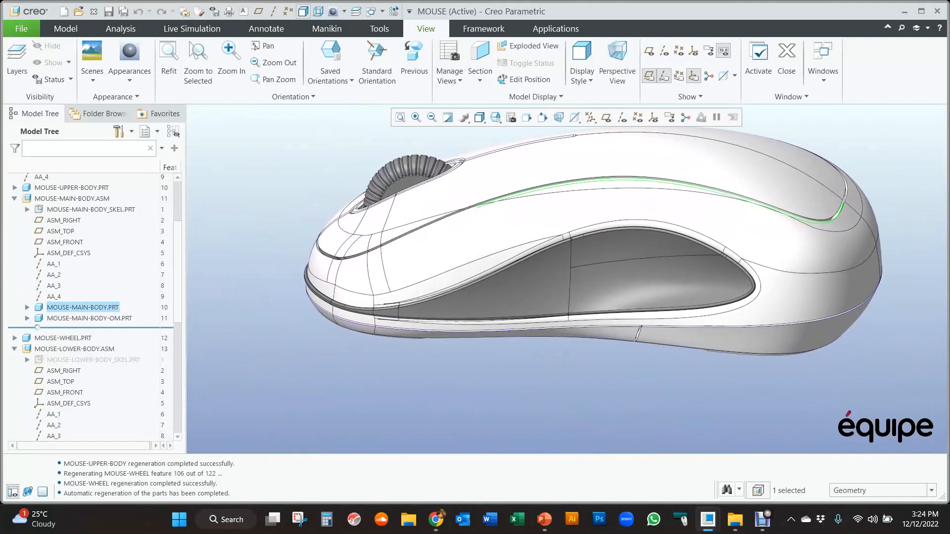
middle_click_drag(624, 234, 596, 272)
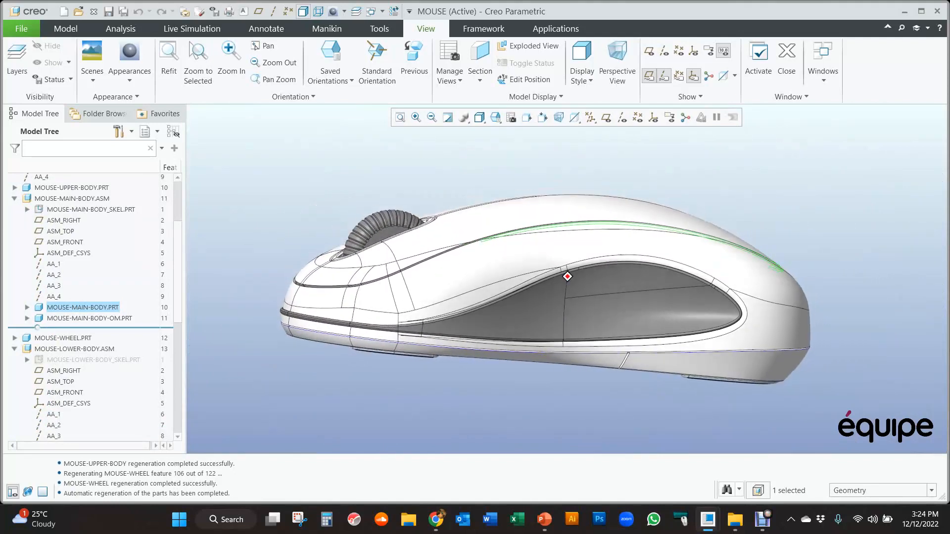
mouse_move(568, 274)
middle_mouse_down()
mouse_move(560, 210)
mouse_move(566, 277)
middle_mouse_up()
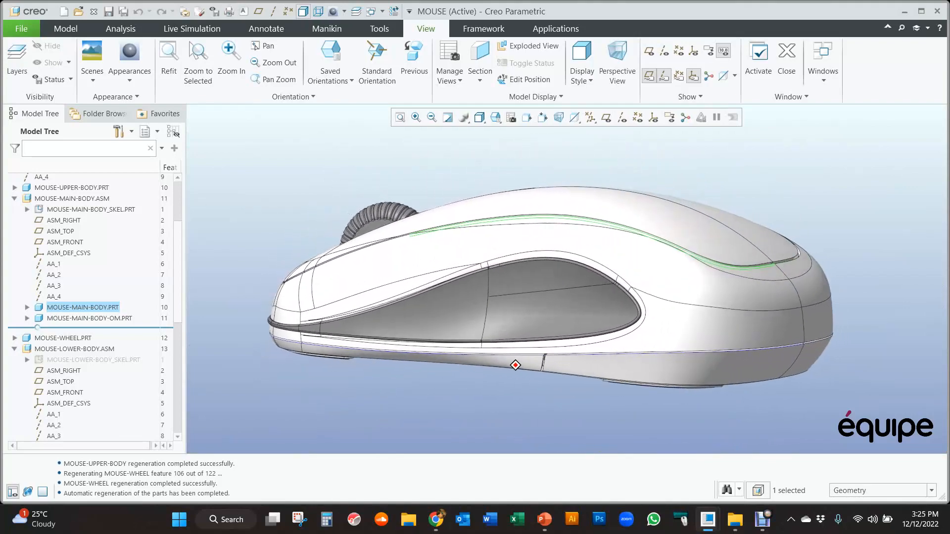
mouse_move(508, 362)
middle_mouse_down()
mouse_move(524, 432)
mouse_move(570, 271)
mouse_move(625, 311)
mouse_move(940, 357)
mouse_move(916, 271)
mouse_move(863, 224)
mouse_move(699, 222)
mouse_move(544, 287)
middle_mouse_up()
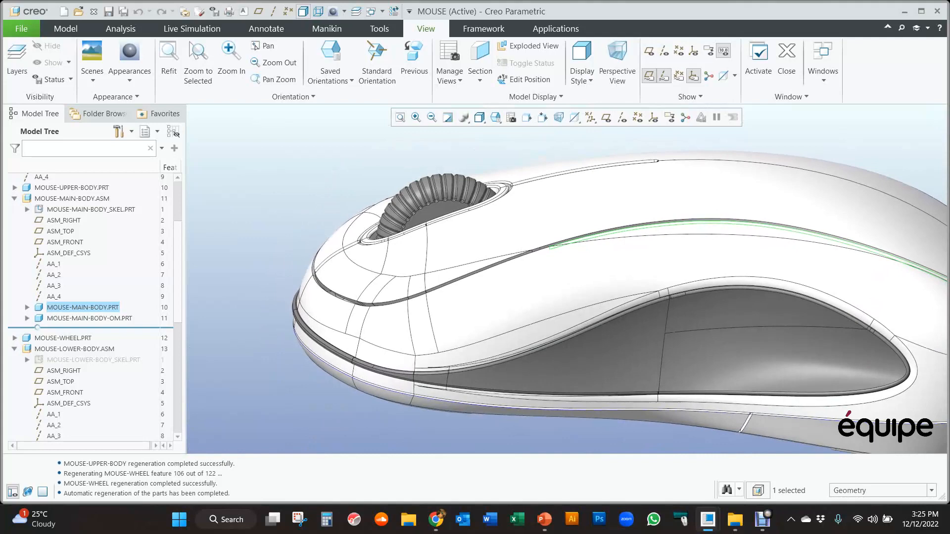
mouse_move(544, 287)
middle_mouse_down()
mouse_move(469, 279)
mouse_move(475, 291)
mouse_move(569, 283)
mouse_move(569, 302)
middle_mouse_up()
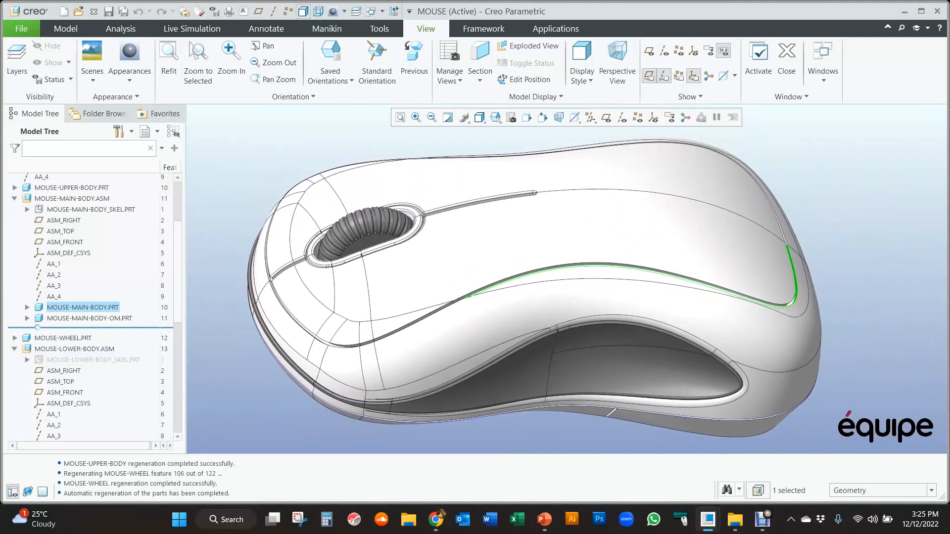
middle_click_drag(561, 257, 562, 327)
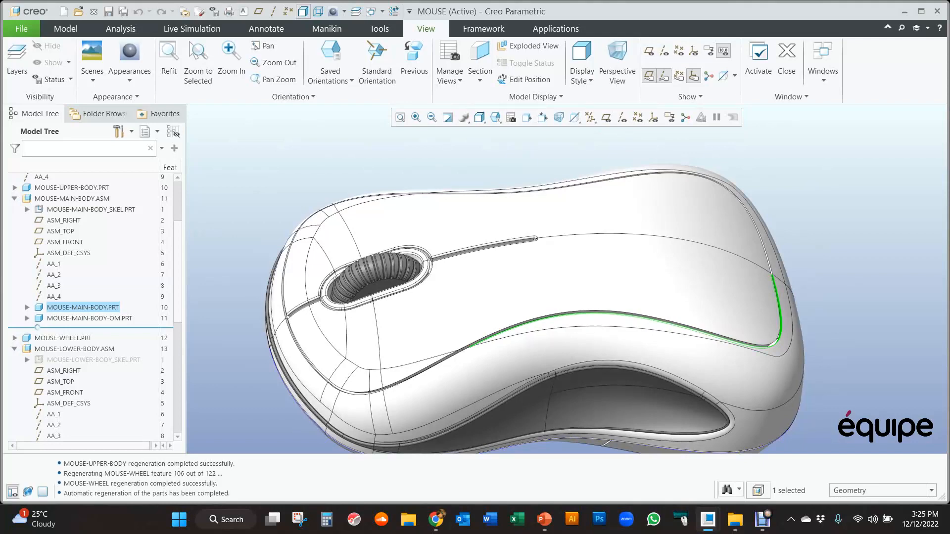
middle_click_drag(586, 307, 529, 218)
middle_click_drag(525, 184, 569, 302)
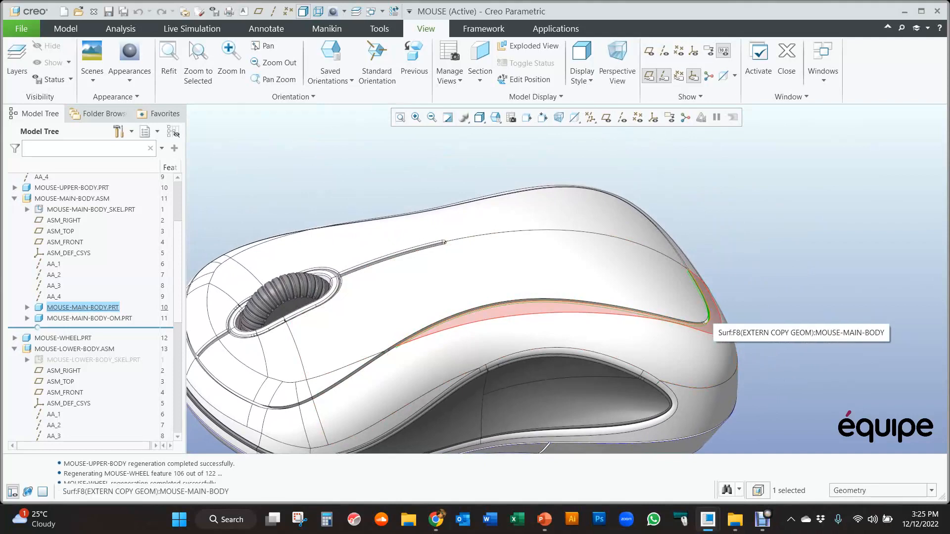
Select the adjoining geometry at the rear corner of the upper body's seam with the main body, and clear the selection
left_click(710, 318)
left_click(693, 293, "ctrl")
scroll(705, 293, "down", 3)
middle_click_drag(553, 313, 549, 248)
key("Escape")
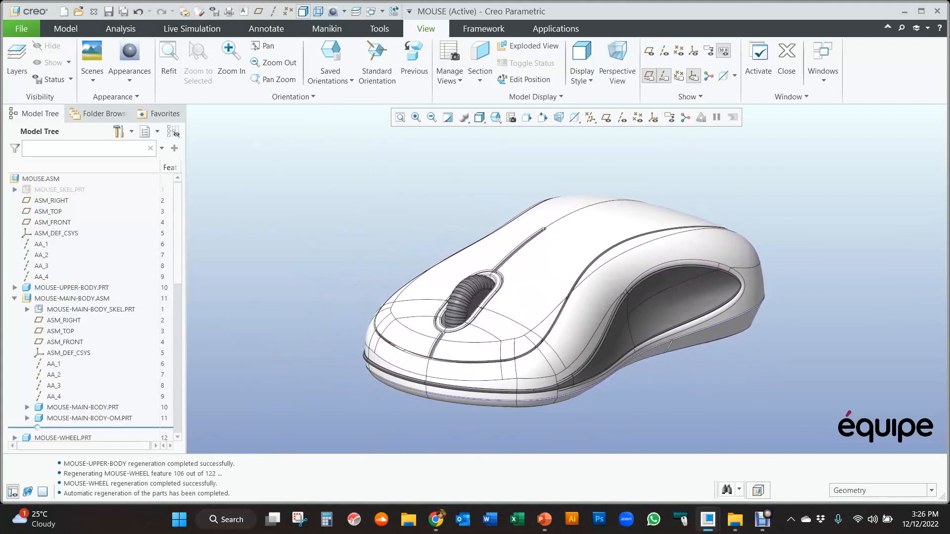
left_click(764, 517)
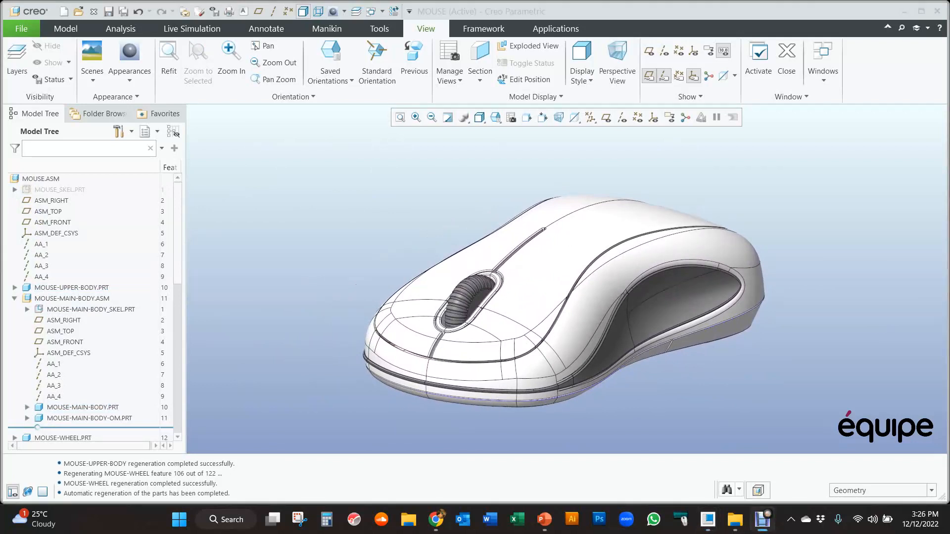
middle_click_drag(549, 188, 539, 259)
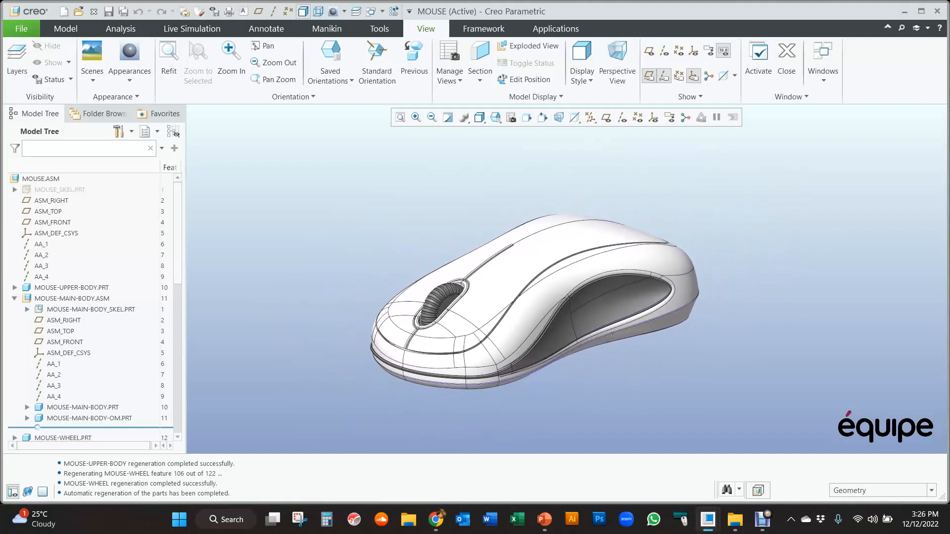